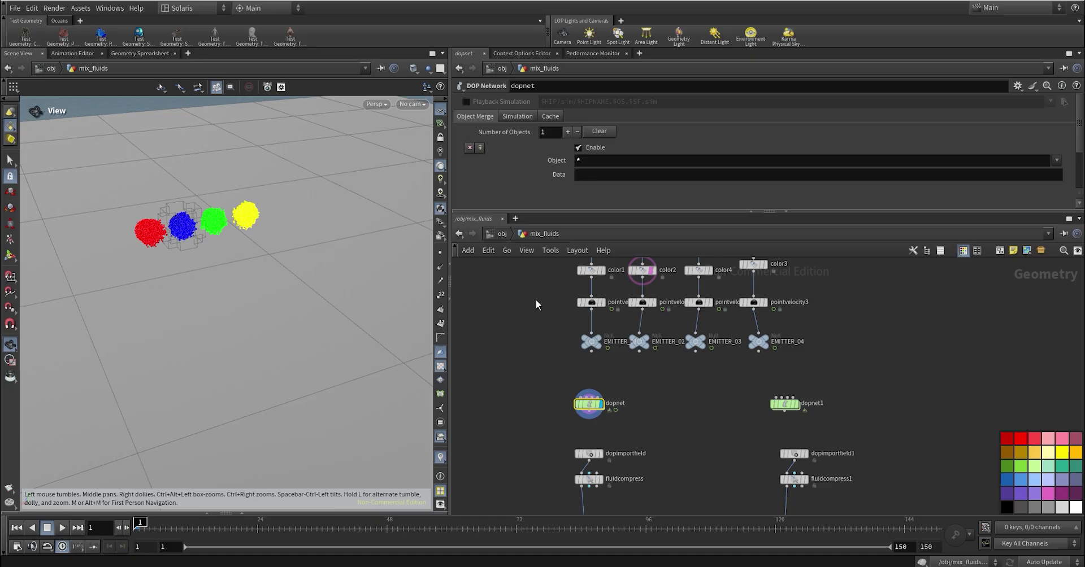
- Examine the flipsource1 node and the Transform and Color nodes of the four emitter branches
{"action": "middle_click_drag", "start_coordinate": [534, 309], "coordinate": [515, 420]}
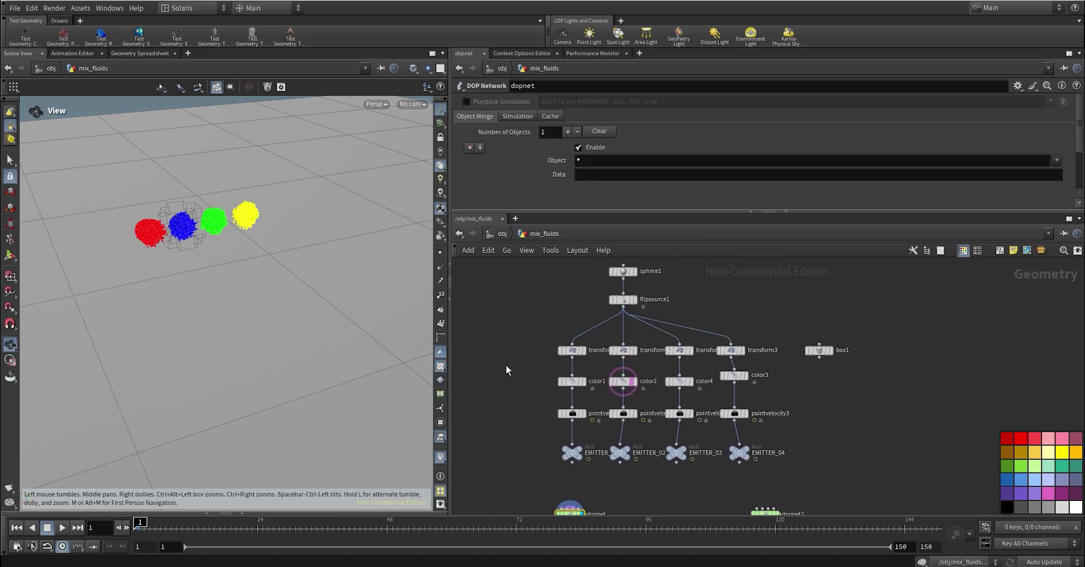
{"action": "left_click", "coordinate": [630, 272]}
{"action": "left_click", "coordinate": [622, 301]}
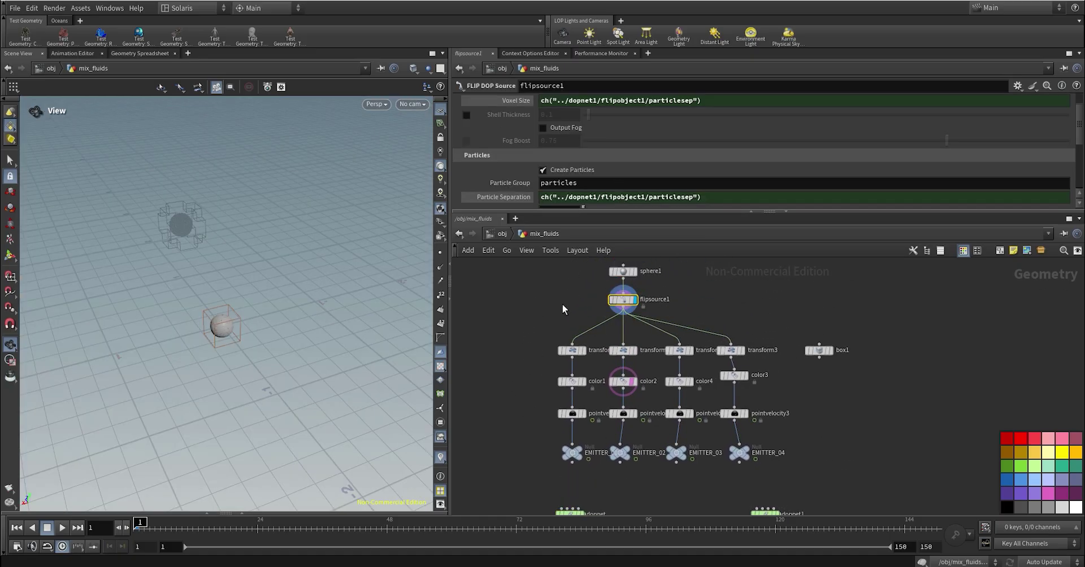
{"action": "left_click", "coordinate": [573, 351]}
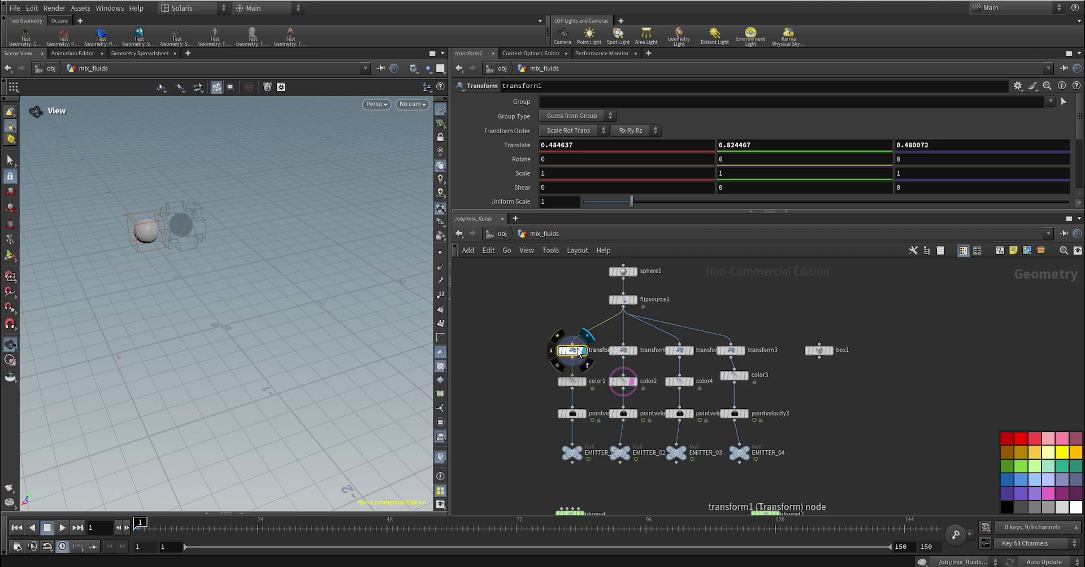
{"action": "left_click", "coordinate": [626, 352]}
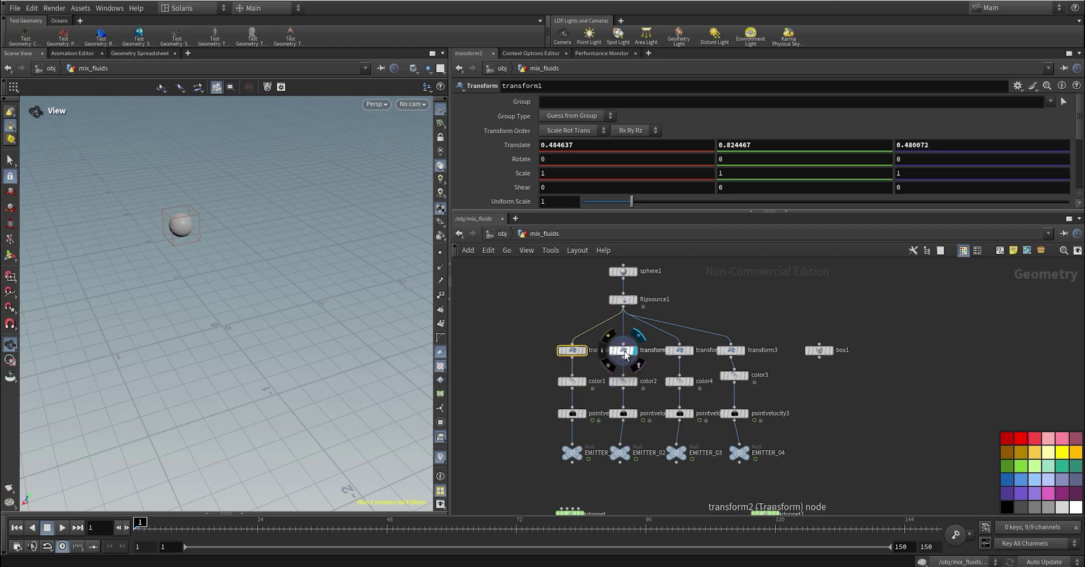
{"action": "left_click", "coordinate": [690, 351]}
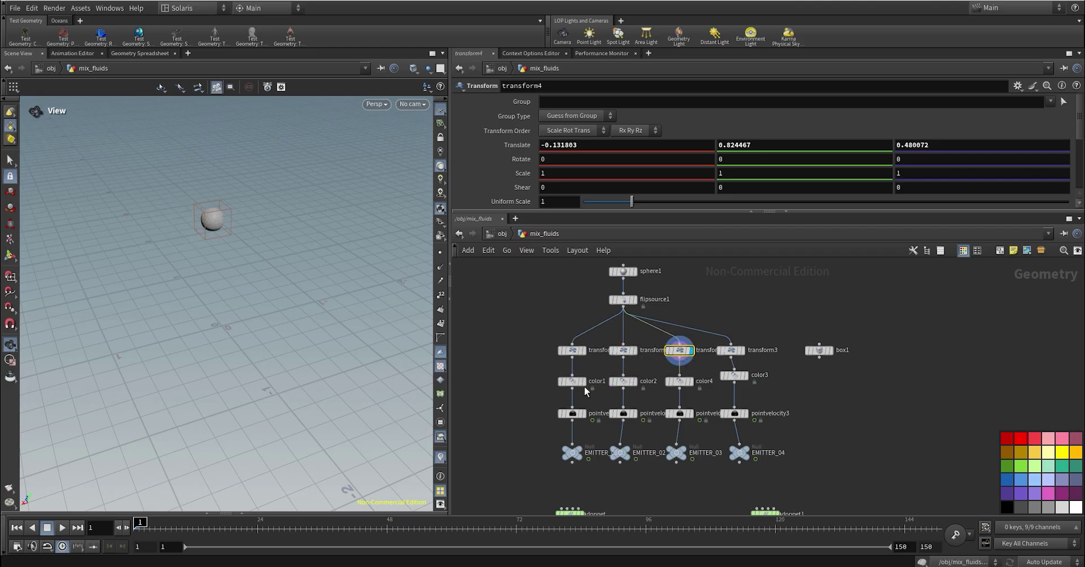
{"action": "left_click", "coordinate": [582, 384]}
{"action": "left_click", "coordinate": [623, 382]}
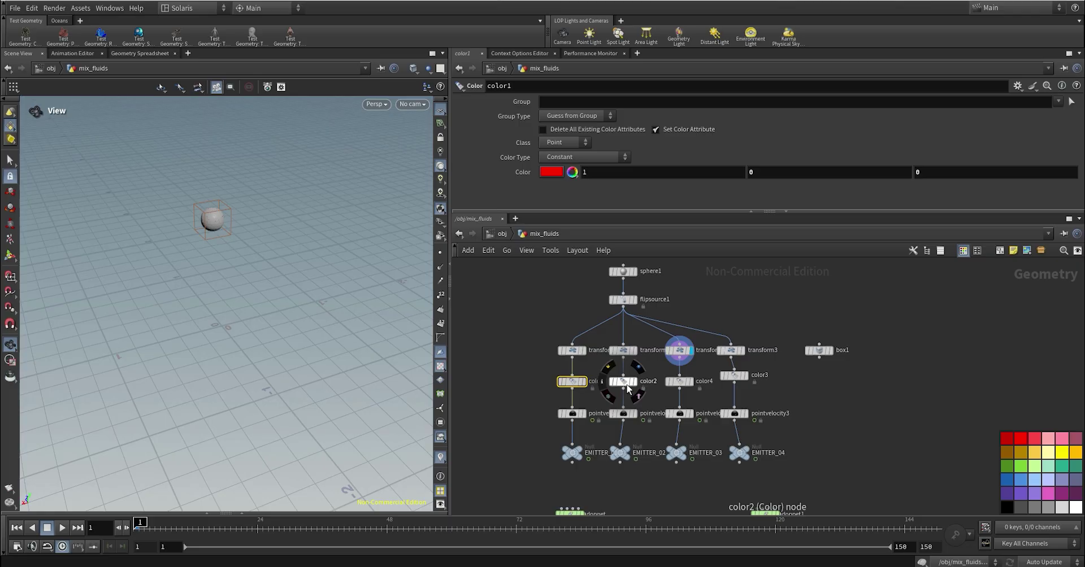
{"action": "left_click", "coordinate": [678, 382]}
{"action": "left_click", "coordinate": [733, 375]}
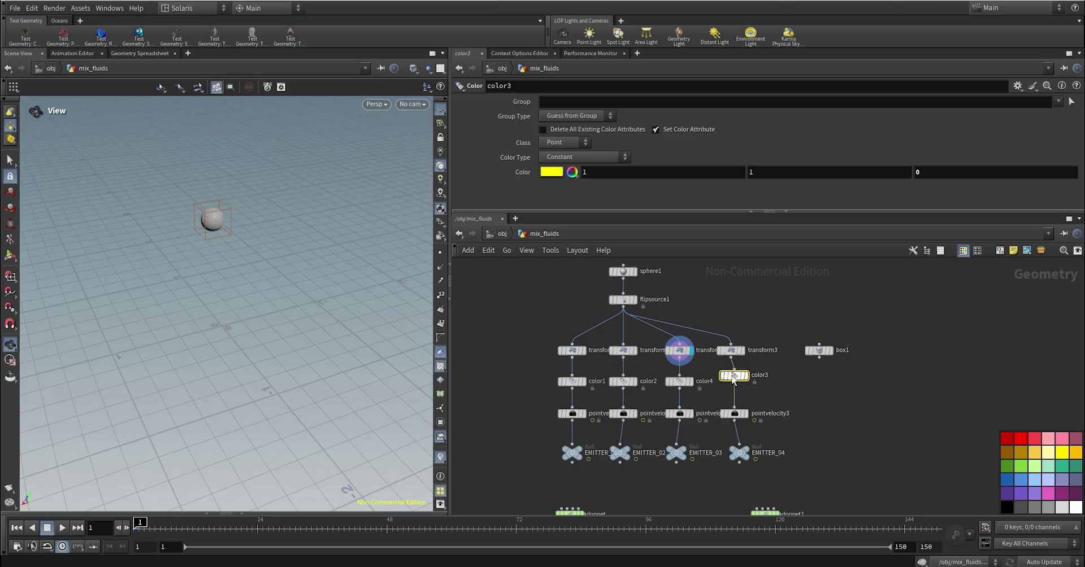
- Display the pointvelocity1 node's output and toggle the v point attribute visualizer on and off to examine its velocities
{"action": "middle_click_drag", "start_coordinate": [804, 420], "coordinate": [807, 383]}
{"action": "left_click", "coordinate": [583, 379]}
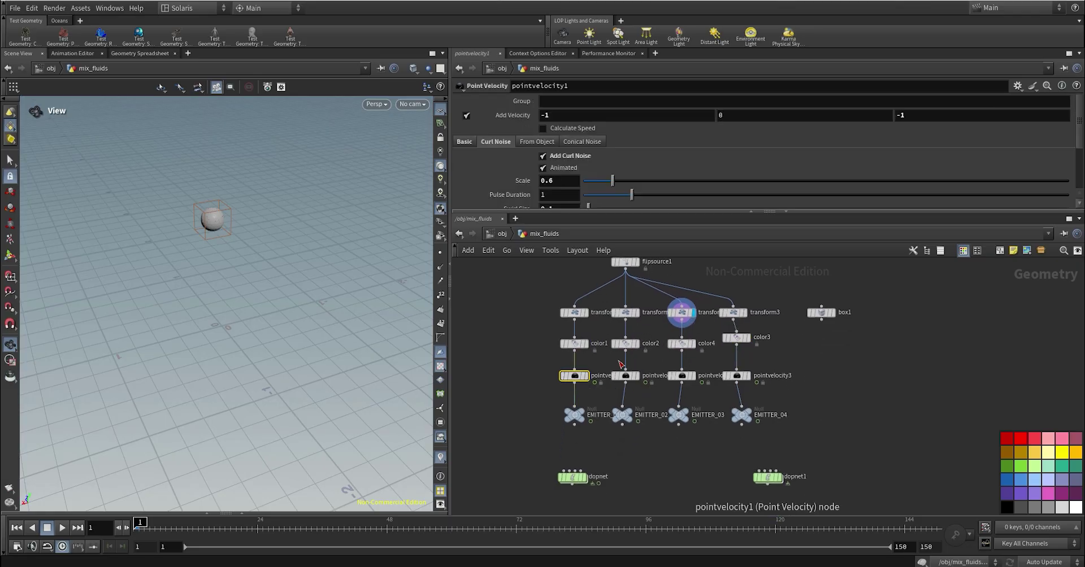
{"action": "left_click", "coordinate": [587, 377]}
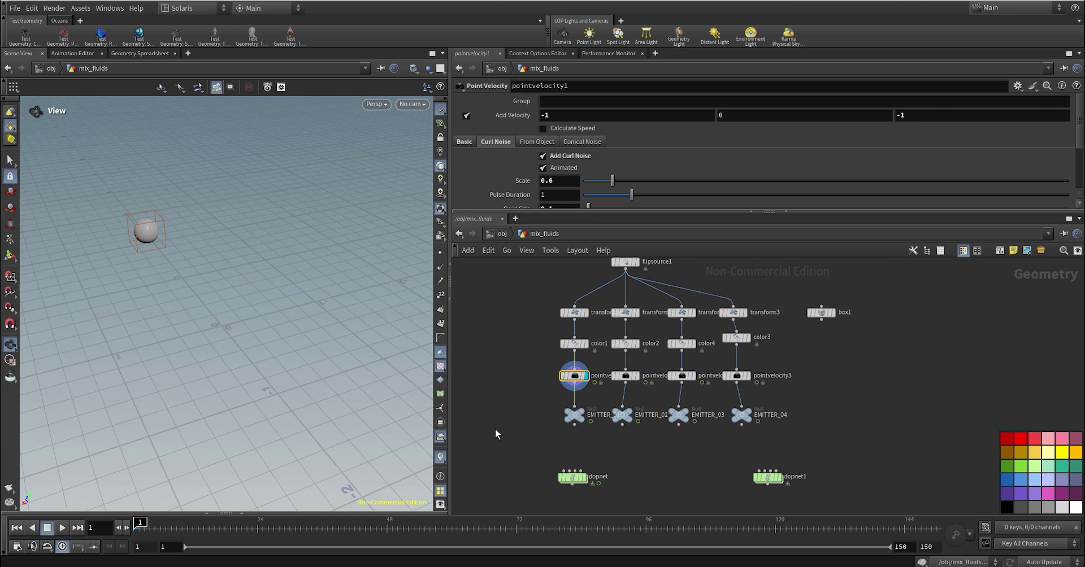
{"action": "left_click", "coordinate": [440, 457]}
{"action": "left_click", "coordinate": [444, 434]}
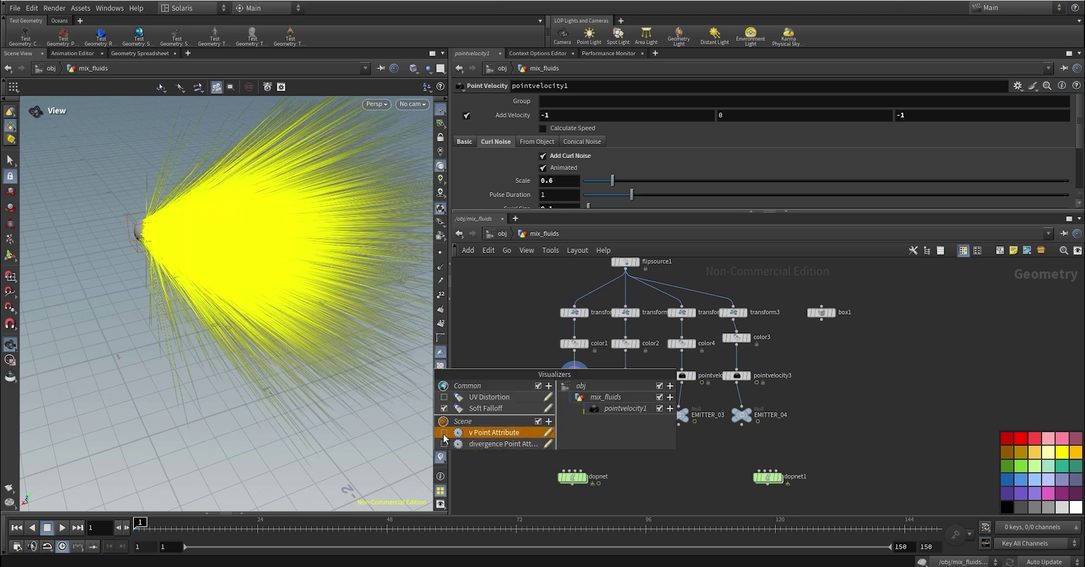
{"action": "left_click", "coordinate": [443, 435]}
{"action": "left_click", "coordinate": [597, 361]}
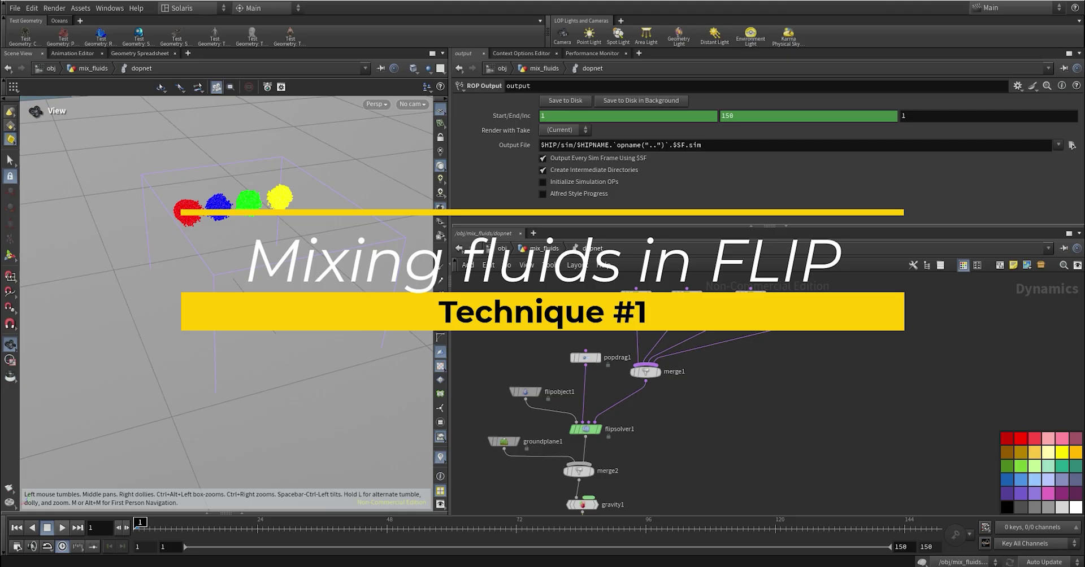
- Rearrange the volumesource2 and volumesource3 nodes above merge1 in the DOP network
{"action": "left_click", "coordinate": [750, 304]}
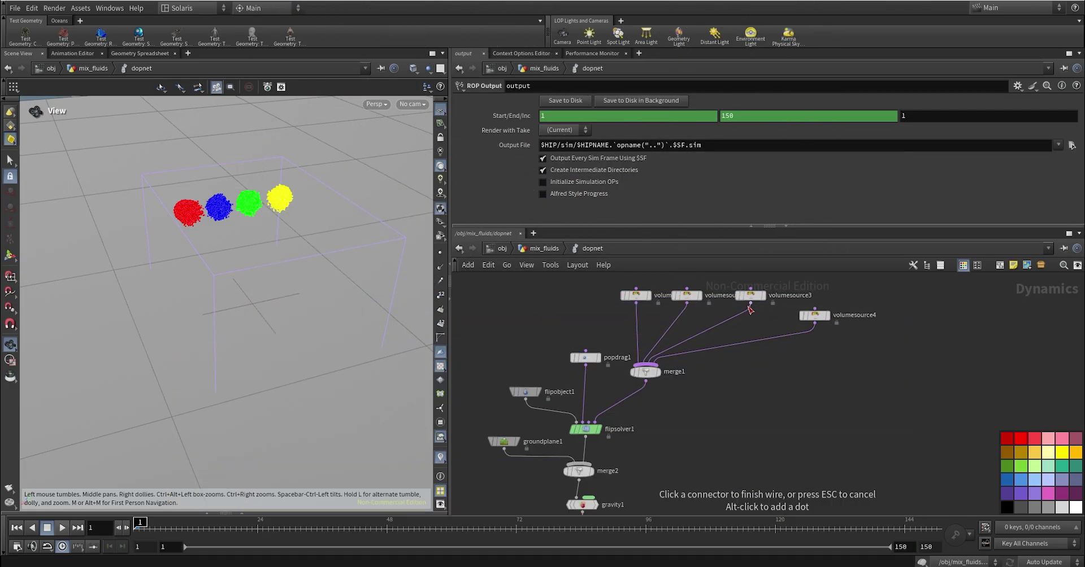
{"action": "left_click", "coordinate": [749, 308]}
{"action": "left_click_drag", "start_coordinate": [750, 296], "coordinate": [754, 304]}
{"action": "left_click_drag", "start_coordinate": [687, 297], "coordinate": [698, 302]}
- Examine the settings of volumesource1 and volumesource4, and play the unmixed fluid simulation
{"action": "left_click", "coordinate": [637, 297]}
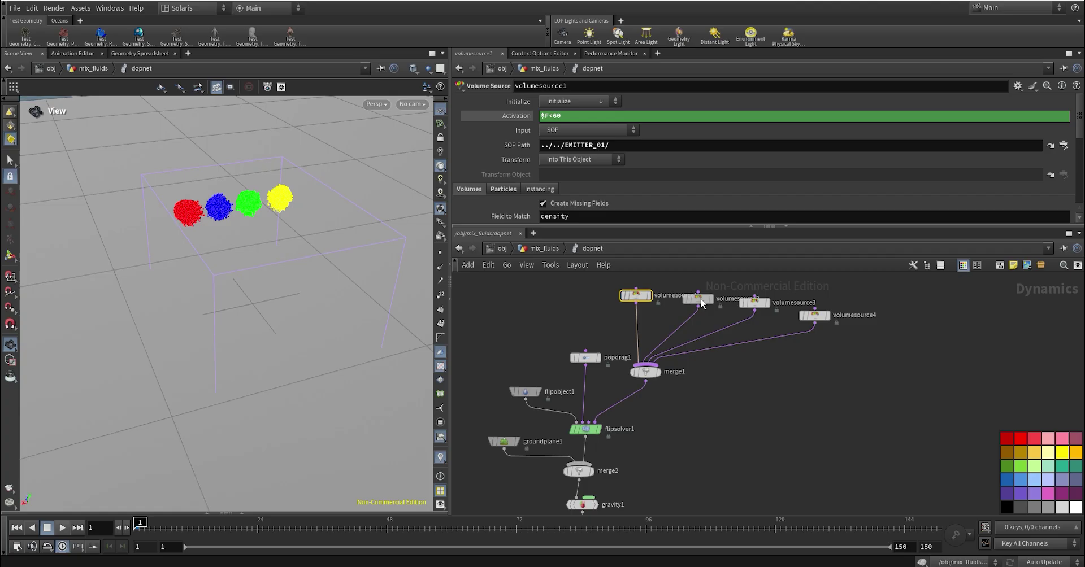
{"action": "left_click", "coordinate": [814, 315]}
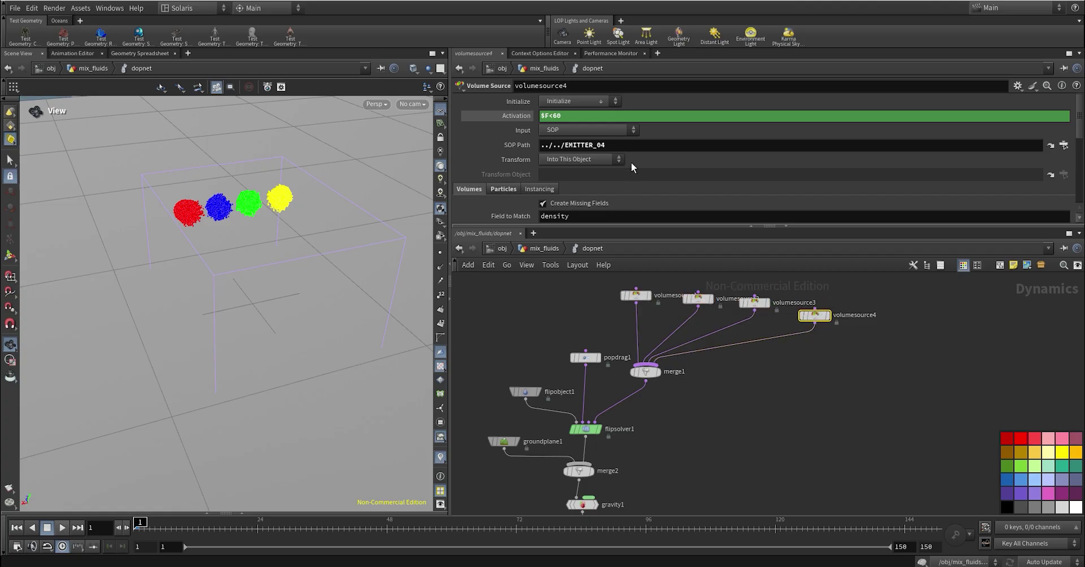
{"action": "key", "text": "Up"}
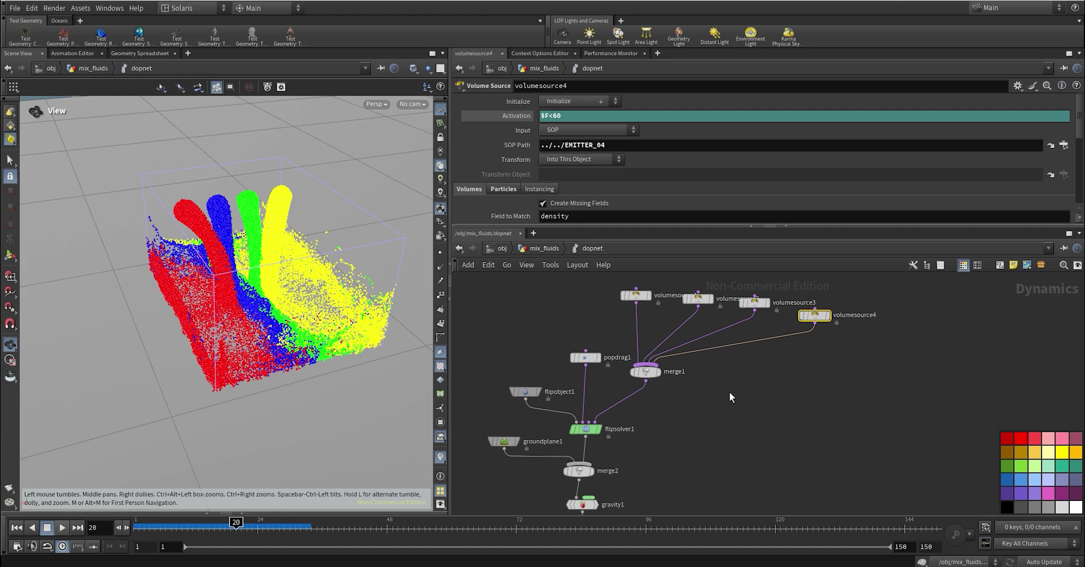
- Add a SOP Solver to the DOP network beside the volume sources and connect its output to merge1
{"action": "key", "text": "Tab"}
{"action": "type", "text": "sop sol"}
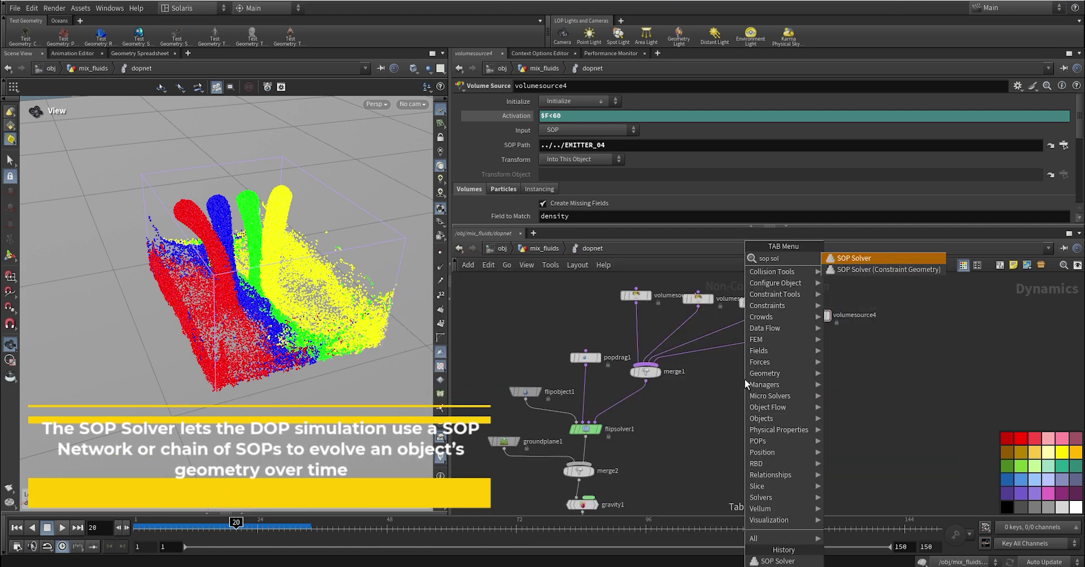
{"action": "key", "text": "Return"}
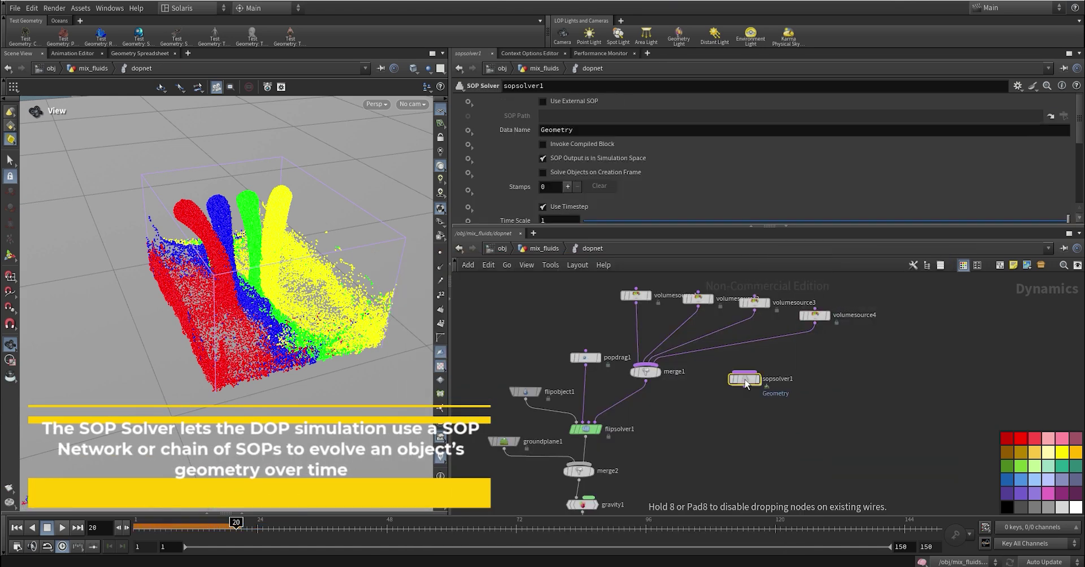
{"action": "left_click", "coordinate": [782, 380]}
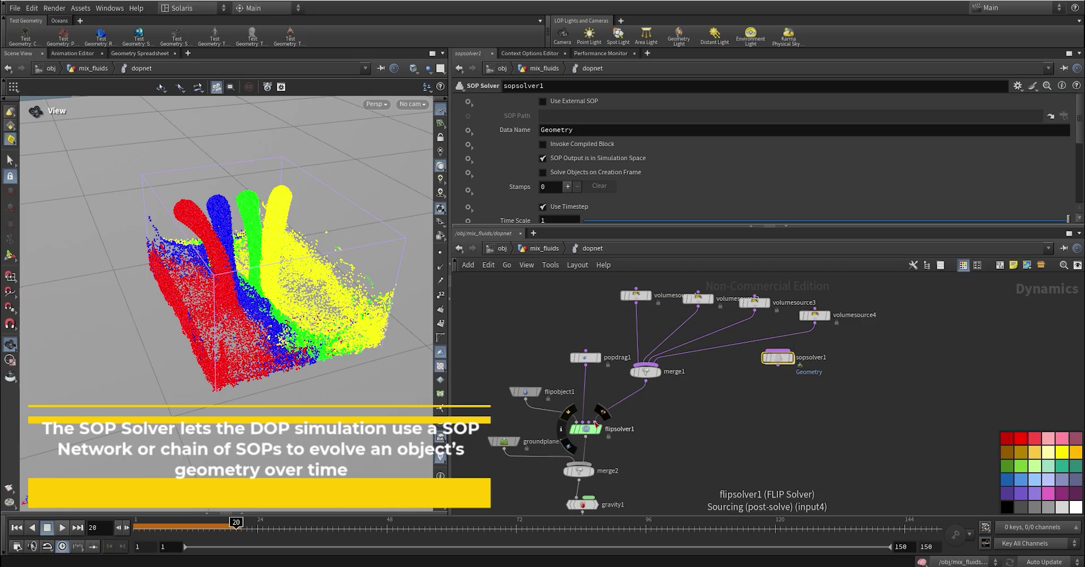
{"action": "left_click_drag", "start_coordinate": [777, 366], "coordinate": [645, 366]}
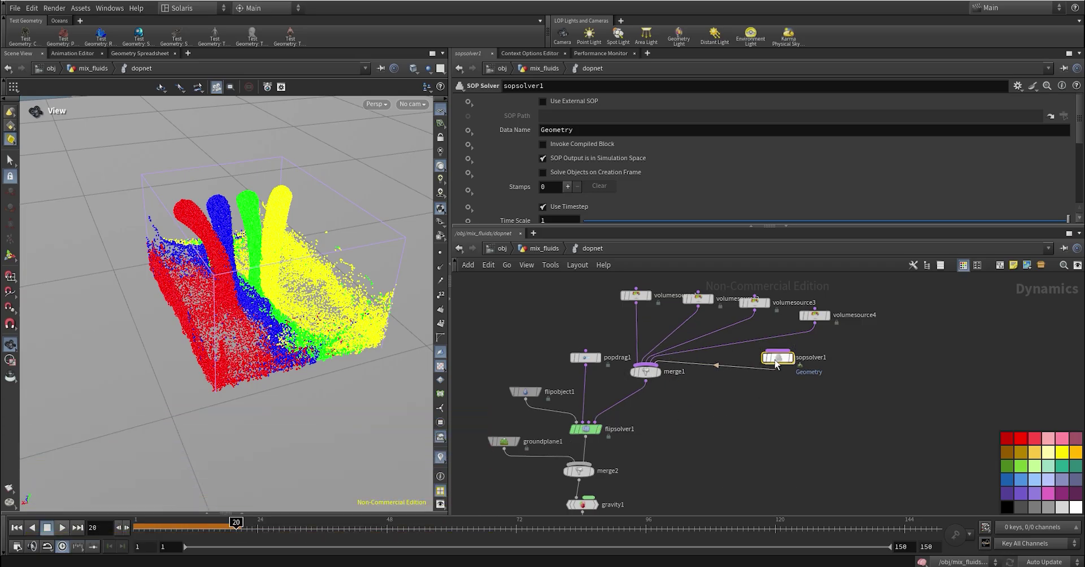
- Enter the SOP Solver's network and move the OUT node down to make room below dop_geometry
{"action": "double_click", "coordinate": [776, 357]}
{"action": "middle_click_drag", "start_coordinate": [650, 447], "coordinate": [716, 380]}
{"action": "left_click_drag", "start_coordinate": [621, 355], "coordinate": [621, 448]}
- Insert an Attribute Transfer node between dop_geometry and OUT, with dop_geometry wired into both of its inputs
{"action": "key", "text": "Tab"}
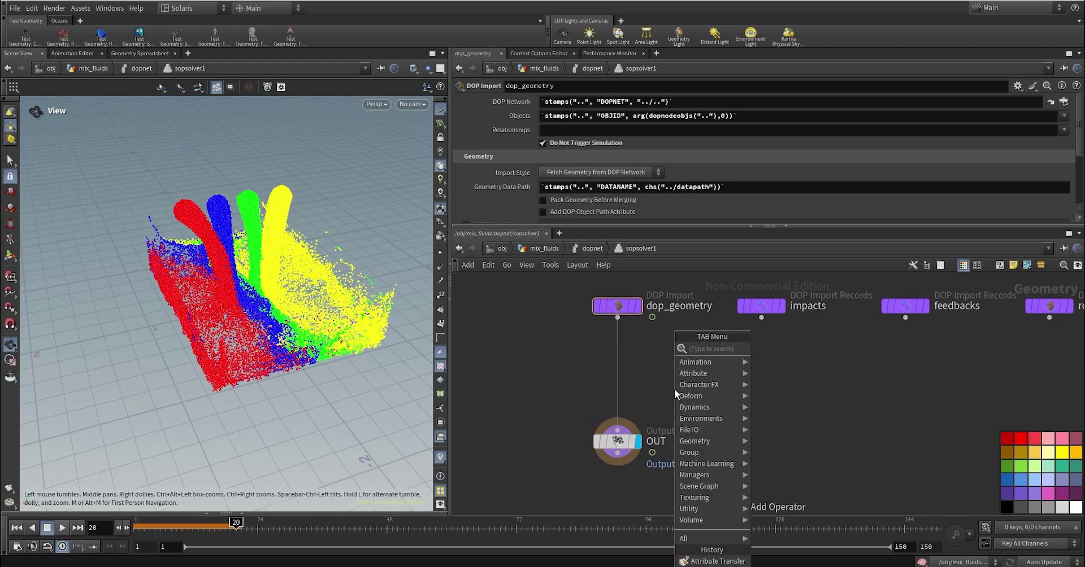
{"action": "type", "text": "attribute tra"}
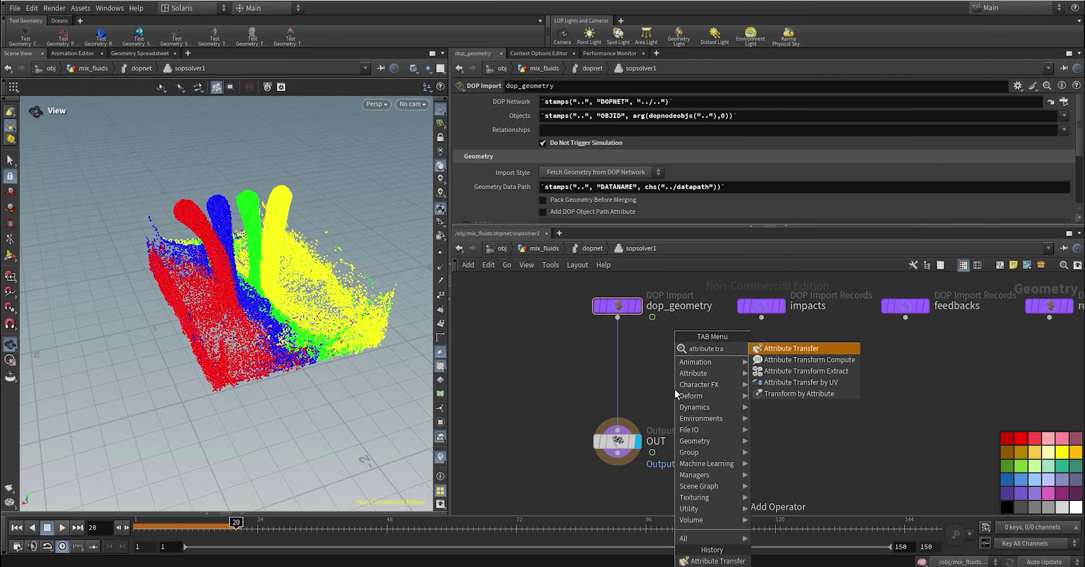
{"action": "key", "text": "Return"}
{"action": "left_click", "coordinate": [675, 390]}
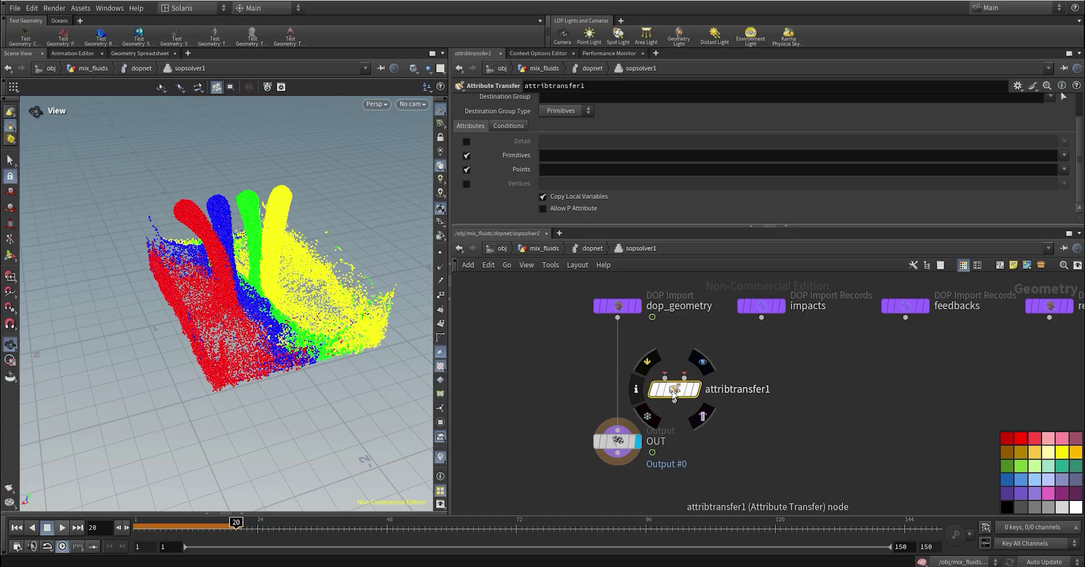
{"action": "left_click_drag", "start_coordinate": [673, 389], "coordinate": [627, 379]}
{"action": "left_click_drag", "start_coordinate": [618, 318], "coordinate": [618, 378]}
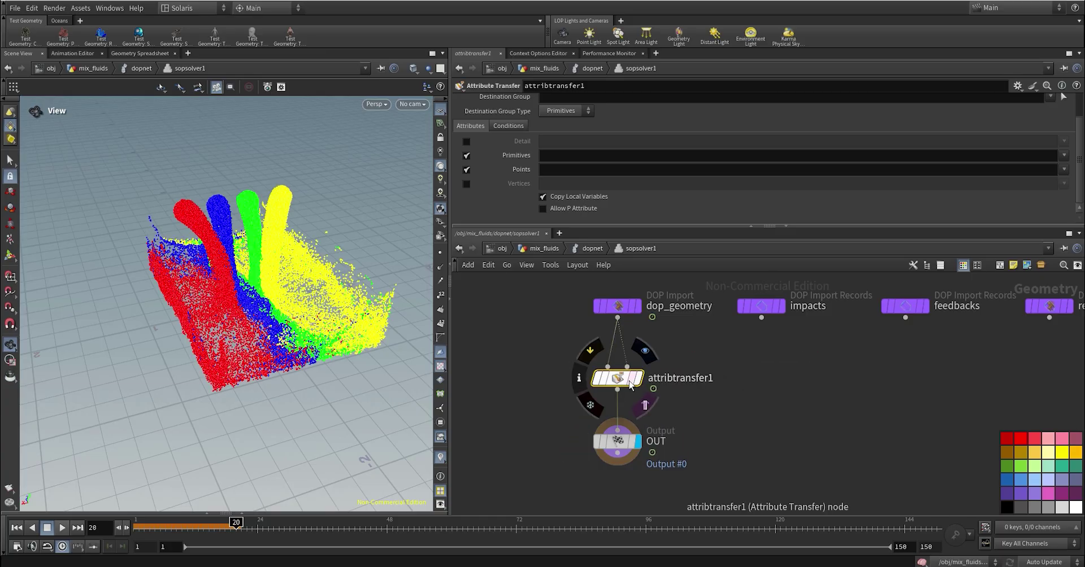
- Turn off primitive attributes on the Attribute Transfer and restrict its point attributes to Cd
{"action": "left_click", "coordinate": [467, 155]}
{"action": "left_click", "coordinate": [564, 169]}
{"action": "type", "text": "C"}
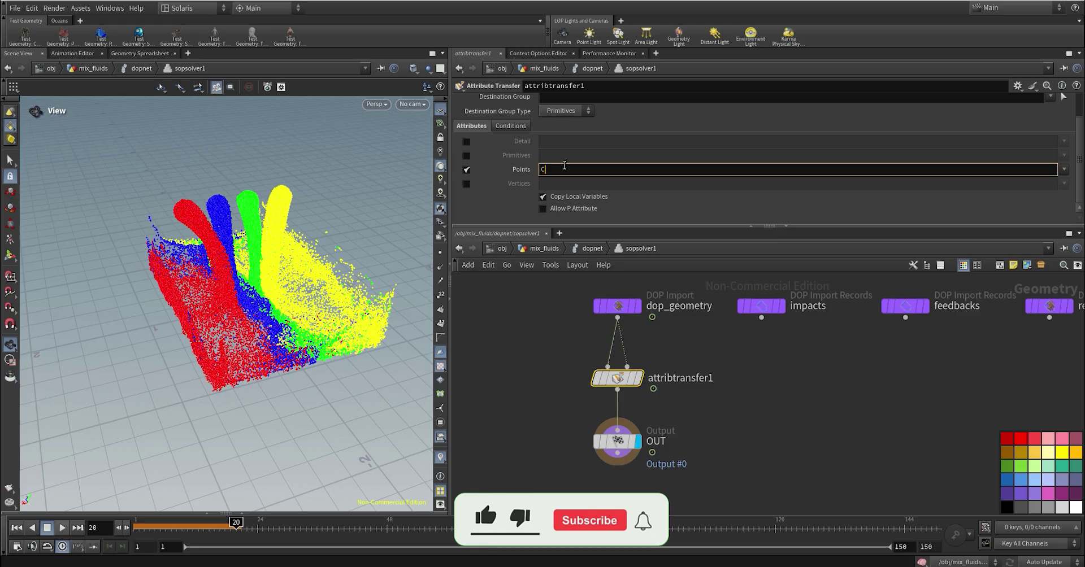
{"action": "type", "text": "d"}
{"action": "key", "text": "Return"}
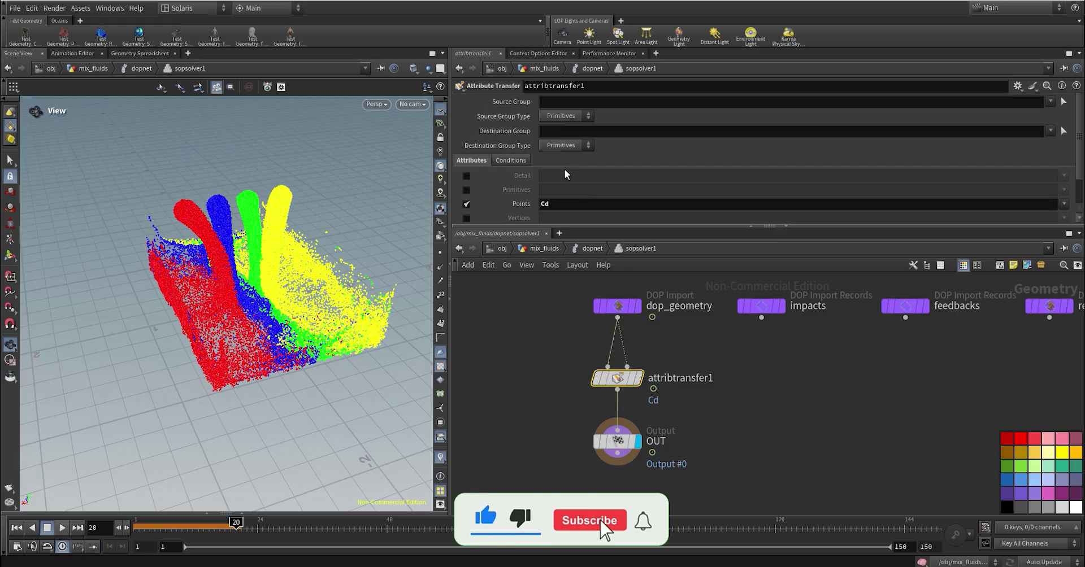
- Set the Attribute Transfer's distance threshold to .2 and its blend width to .1
{"action": "scroll", "coordinate": [565, 169], "scroll_direction": "down", "scroll_amount": 1}
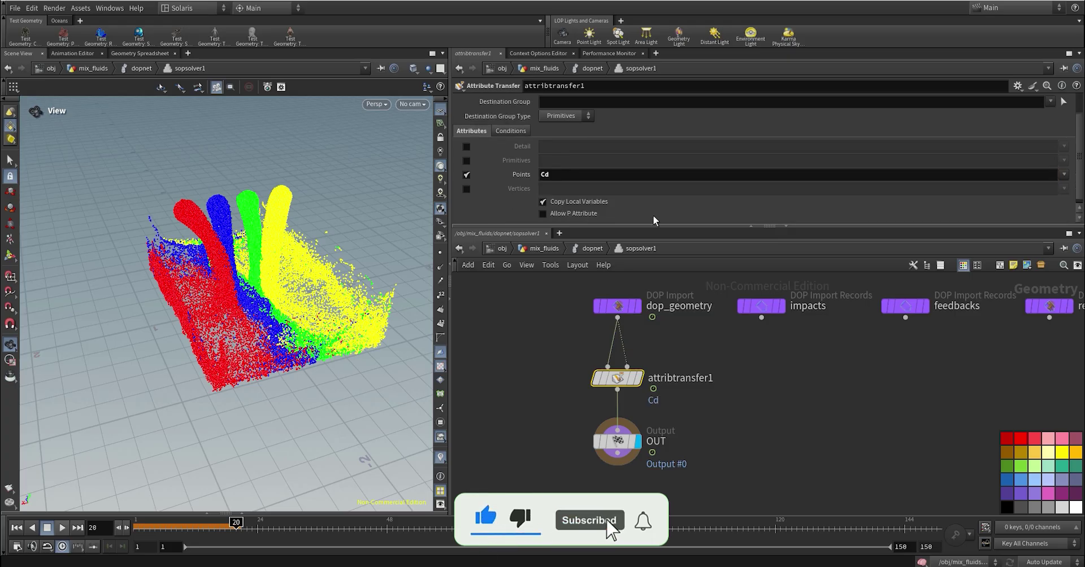
{"action": "left_click", "coordinate": [514, 130]}
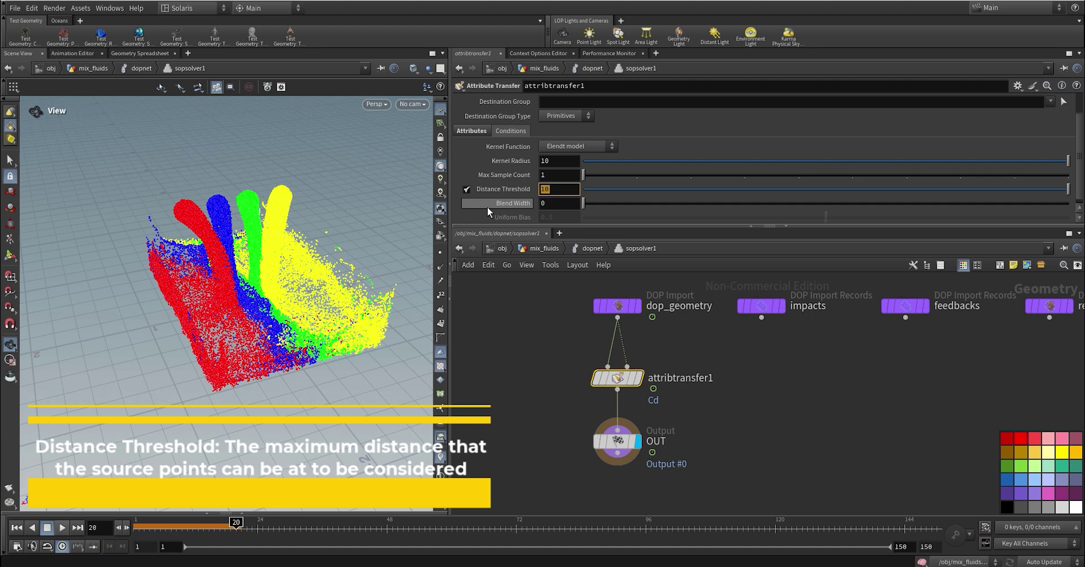
{"action": "mouse_move", "coordinate": [487, 208]}
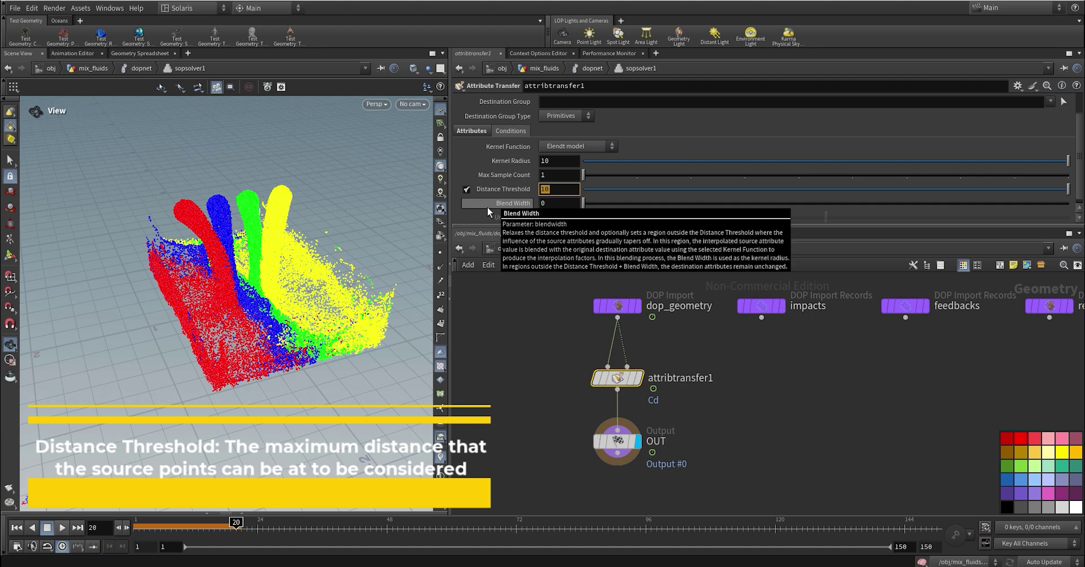
{"action": "type", "text": ".2"}
{"action": "key", "text": "Tab"}
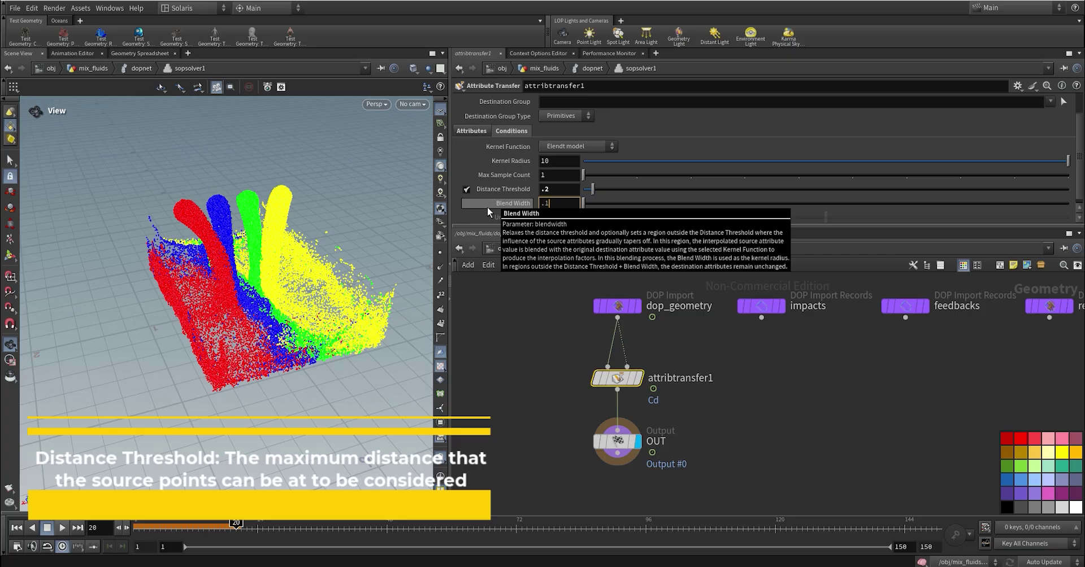
{"action": "type", "text": ".1"}
{"action": "key", "text": "Return"}
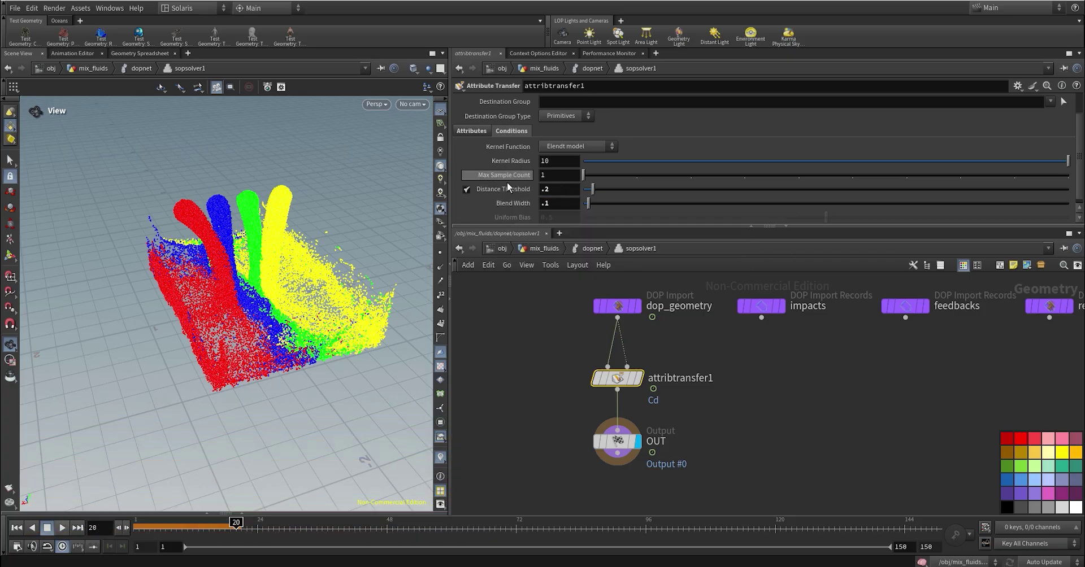
- Set the Attribute Transfer's max sample count to 30
{"action": "mouse_move", "coordinate": [528, 178]}
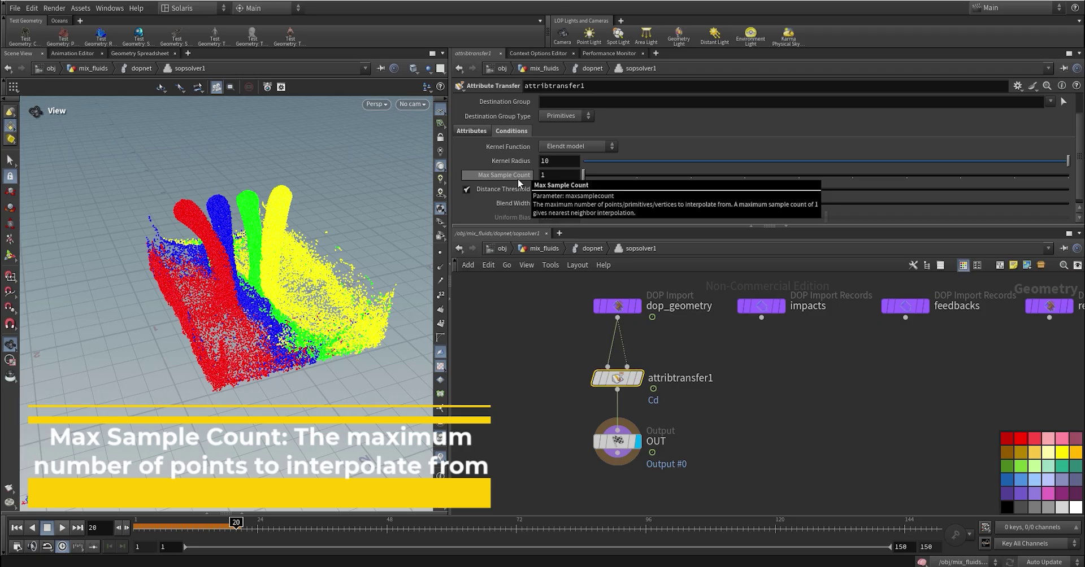
{"action": "left_click", "coordinate": [566, 175]}
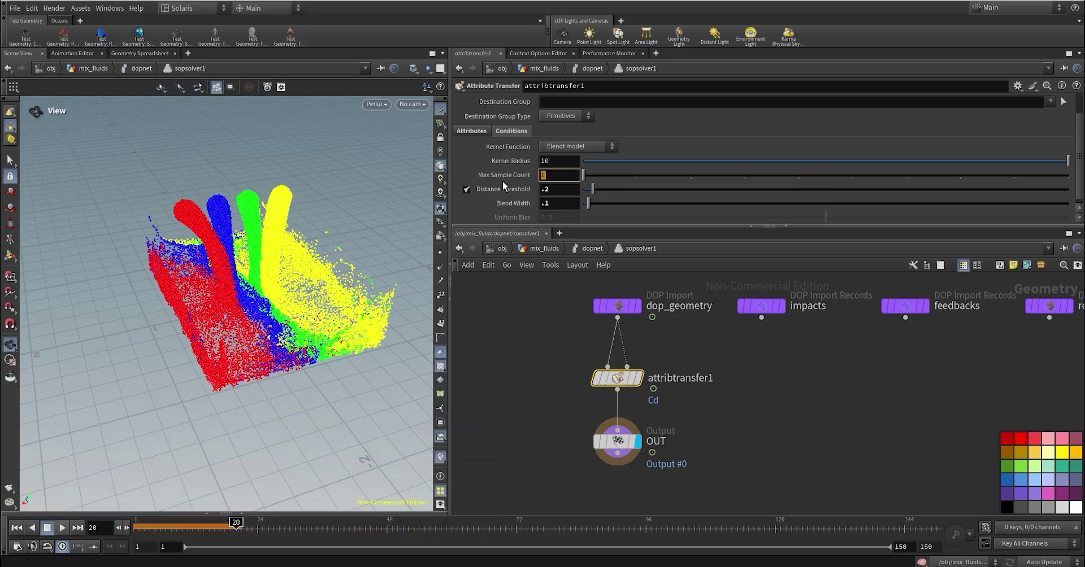
{"action": "type", "text": "30"}
{"action": "key", "text": "Return"}
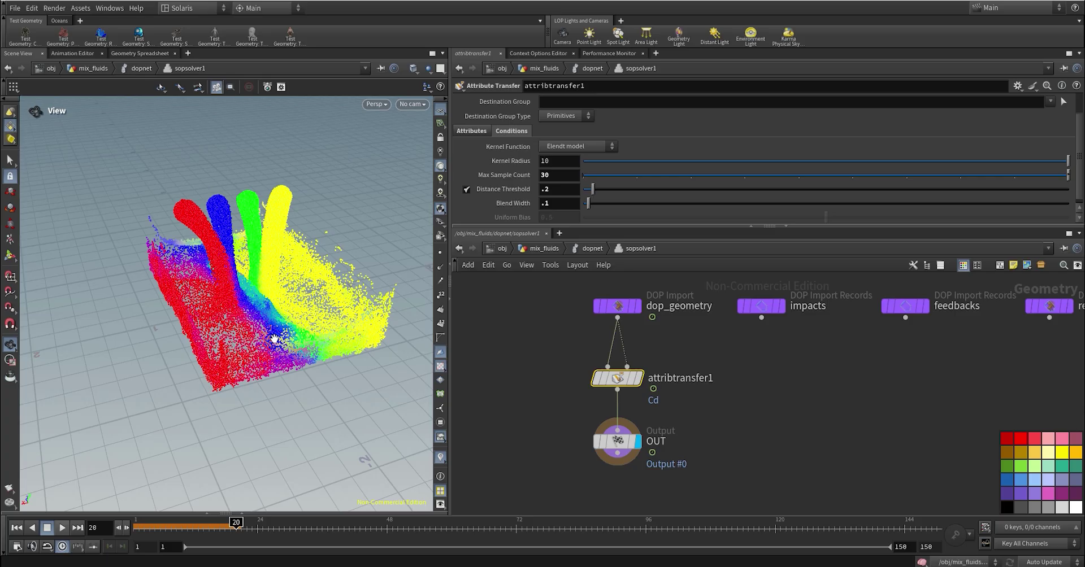
- Return to the DOP network level, rewind to frame 1 and play the simulation to check the color mixing
{"action": "key", "text": "ctrl+Up"}
{"action": "key", "text": "u"}
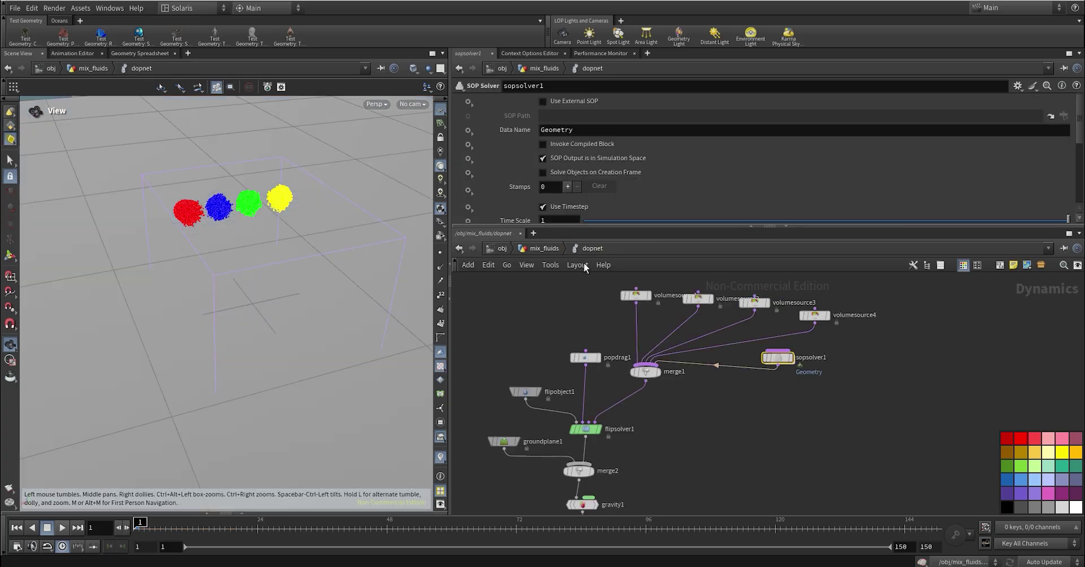
{"action": "key", "text": "Up"}
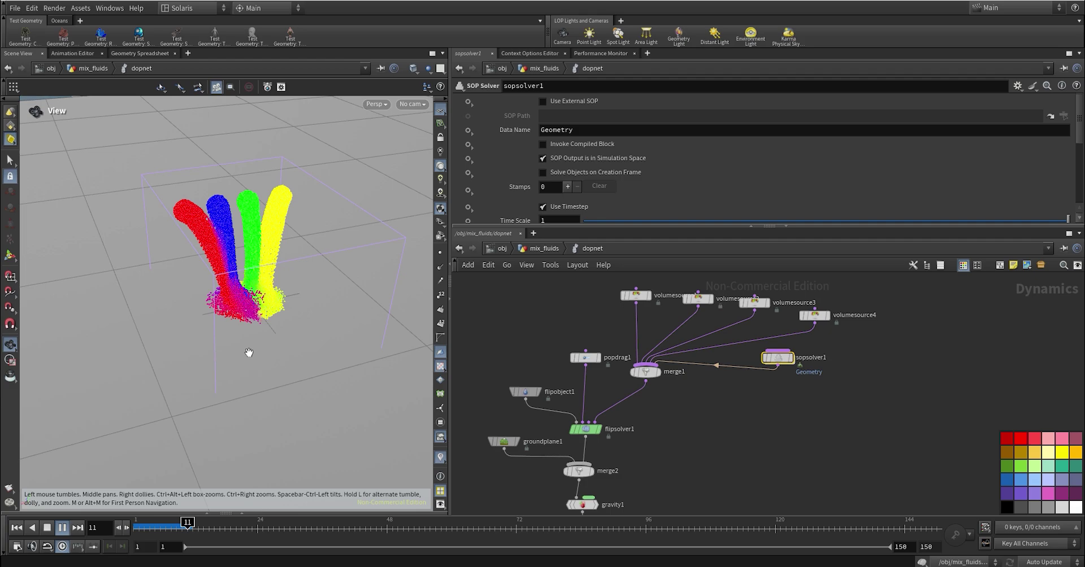
- Pause the simulation at frame 14 and examine the color blending where the four fluid streams meet
{"action": "key", "text": "Up"}
{"action": "scroll", "coordinate": [257, 343], "scroll_direction": "up", "scroll_amount": 8}
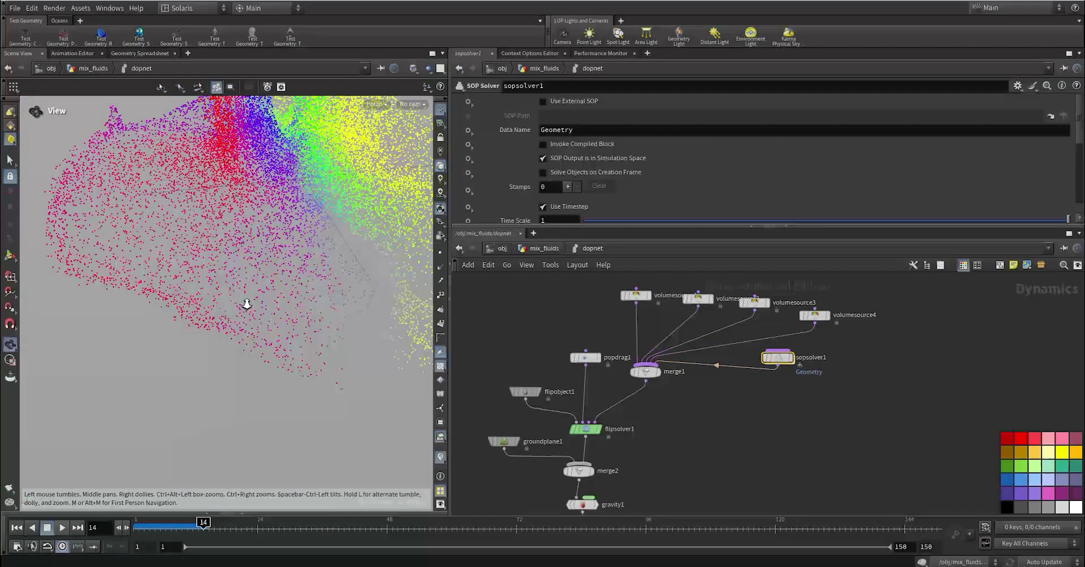
{"action": "right_click_drag", "start_coordinate": [247, 304], "coordinate": [295, 237]}
{"action": "middle_click_drag", "start_coordinate": [295, 237], "coordinate": [242, 312]}
{"action": "right_click_drag", "start_coordinate": [242, 312], "coordinate": [294, 249]}
{"action": "middle_click_drag", "start_coordinate": [293, 248], "coordinate": [258, 287]}
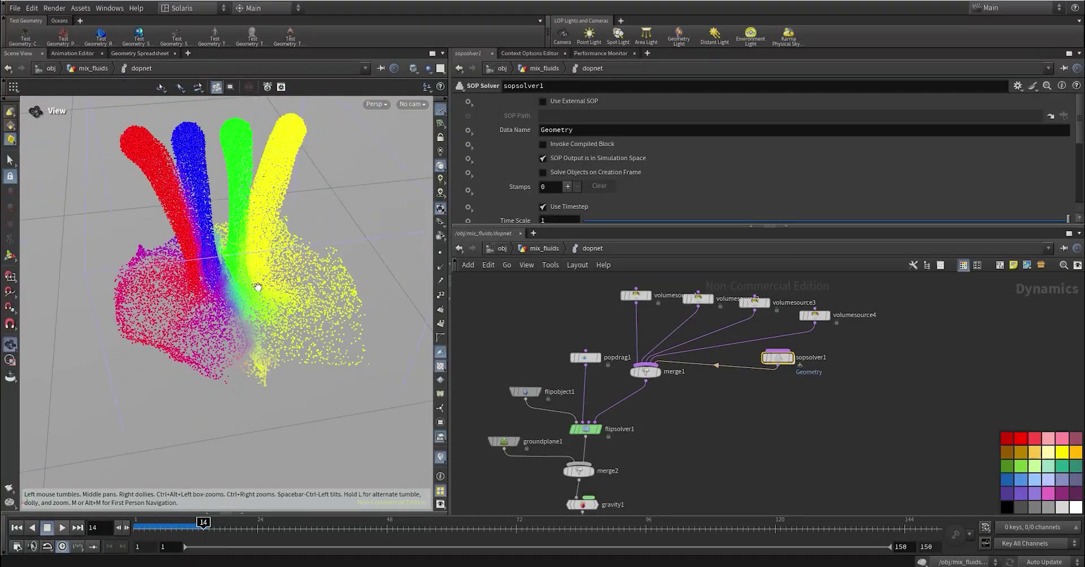
- Increase the viewport's particle point size to about 3.85 pixels in the display options
{"action": "key", "text": "d"}
{"action": "left_click_drag", "start_coordinate": [123, 347], "coordinate": [131, 346]}
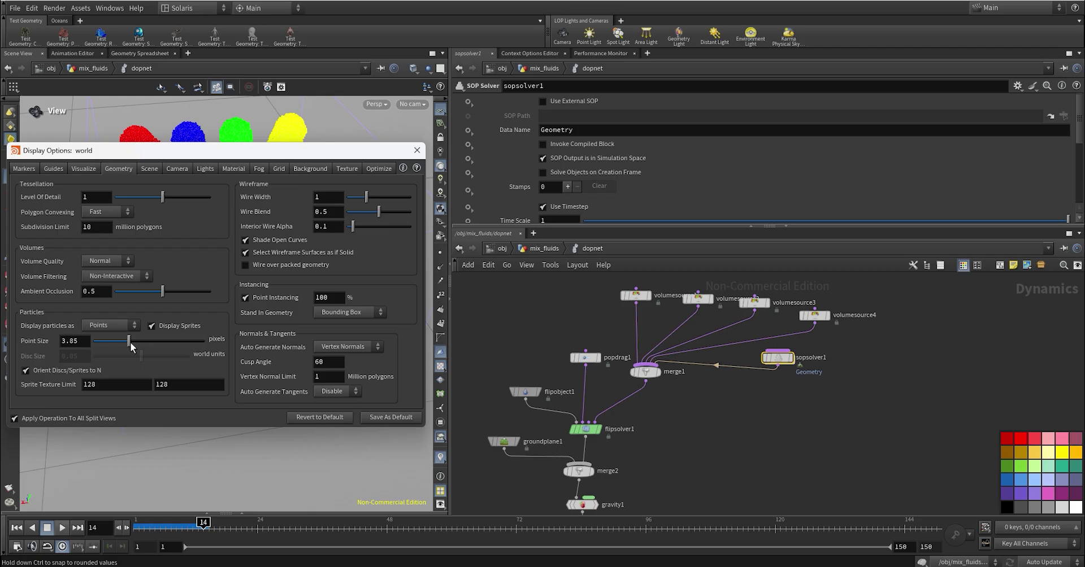
{"action": "left_click", "coordinate": [417, 150]}
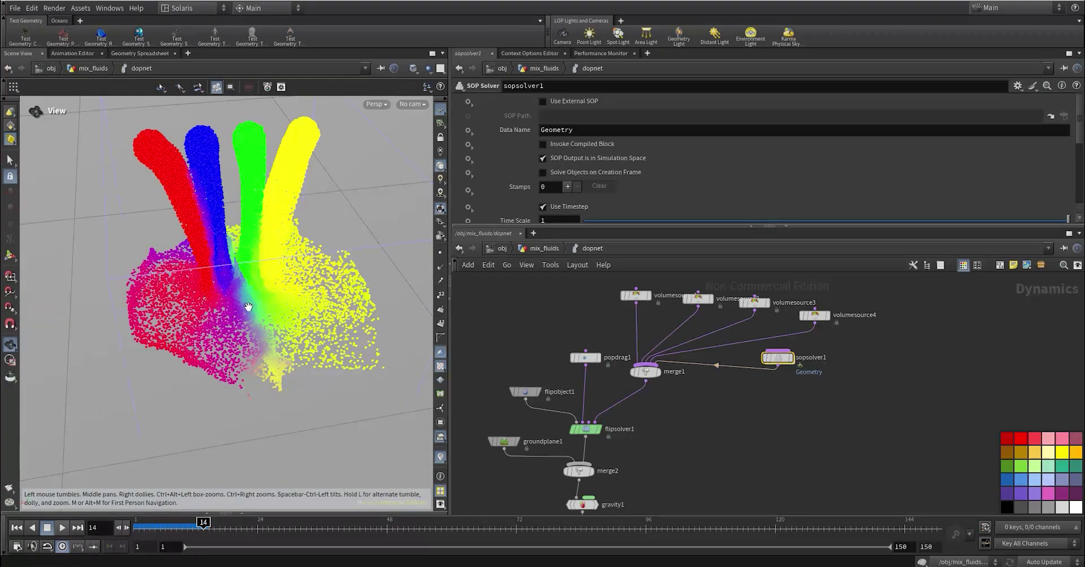
- Resume the simulation up to frame 37 and examine the color mixing at close range
{"action": "left_click_drag", "start_coordinate": [224, 304], "coordinate": [226, 326]}
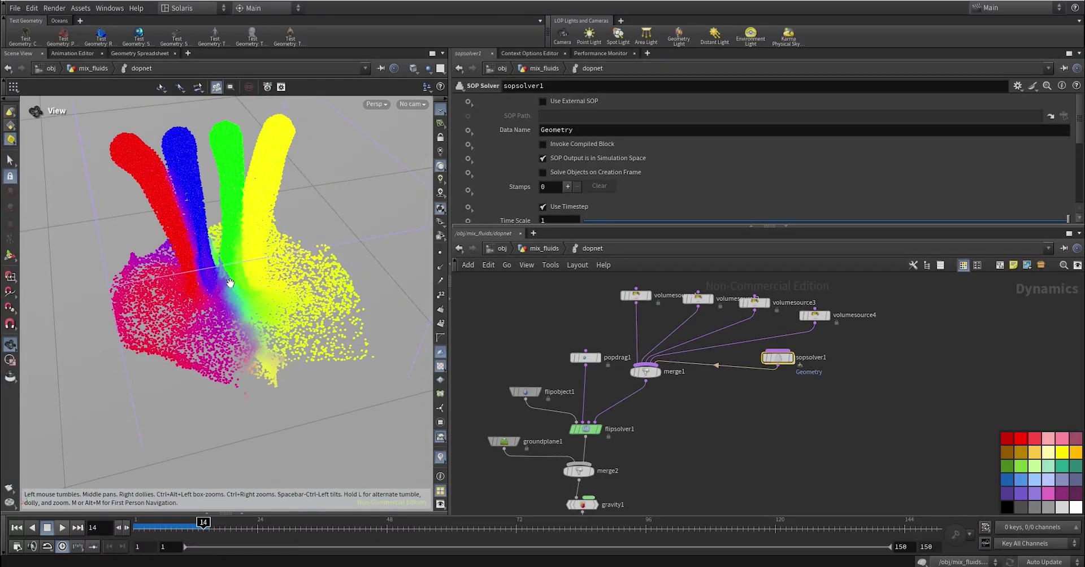
{"action": "right_click_drag", "start_coordinate": [228, 274], "coordinate": [224, 287]}
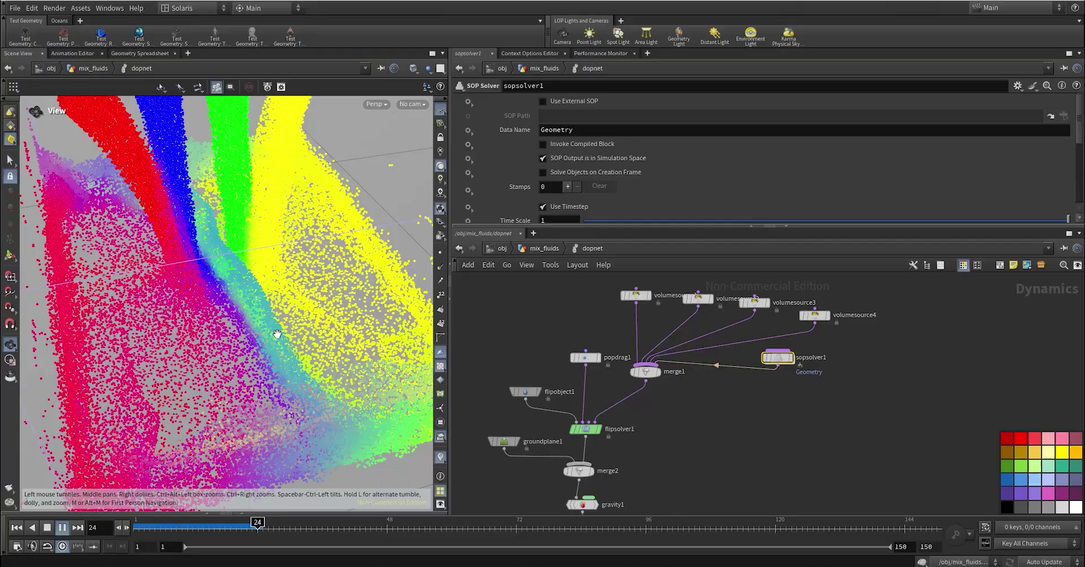
{"action": "key", "text": "Up"}
{"action": "right_click_drag", "start_coordinate": [226, 302], "coordinate": [186, 348]}
{"action": "key", "text": "Up"}
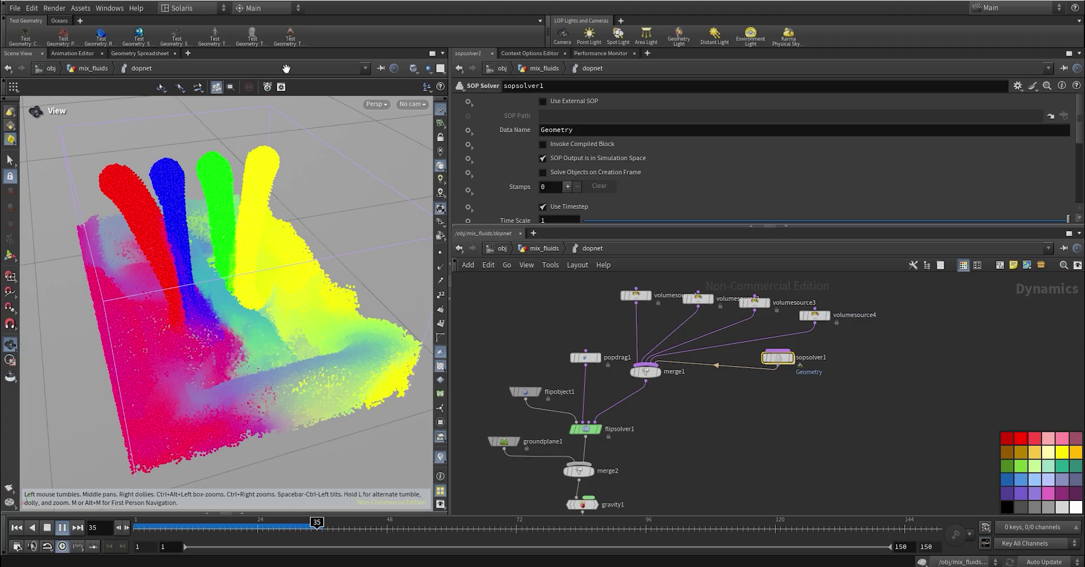
{"action": "key", "text": "Escape"}
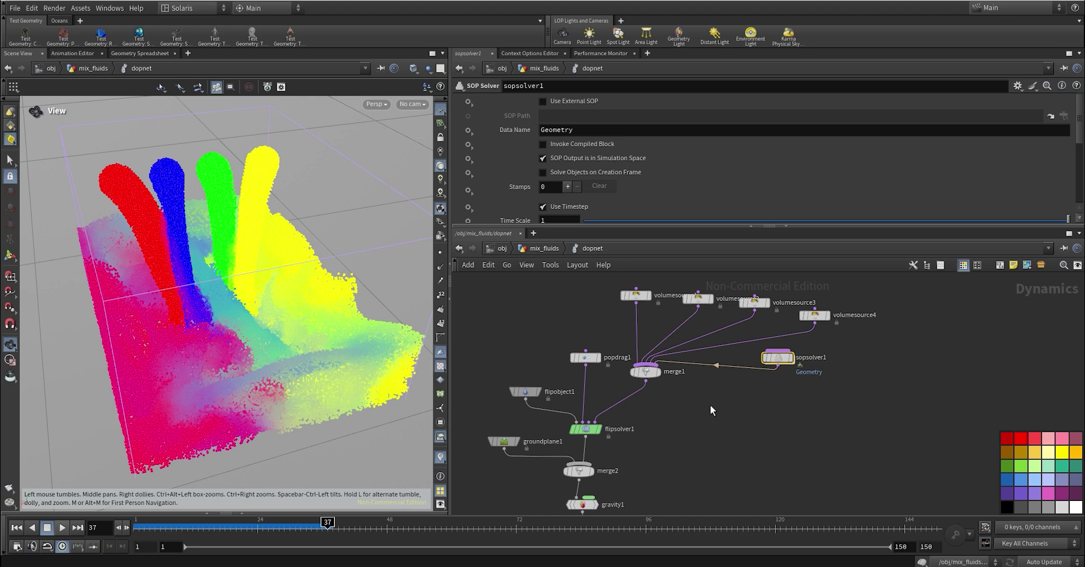
- Inside sopsolver1, insert an Attribute Blur node between attribtransfer1 and the OUT node
{"action": "double_click", "coordinate": [778, 358]}
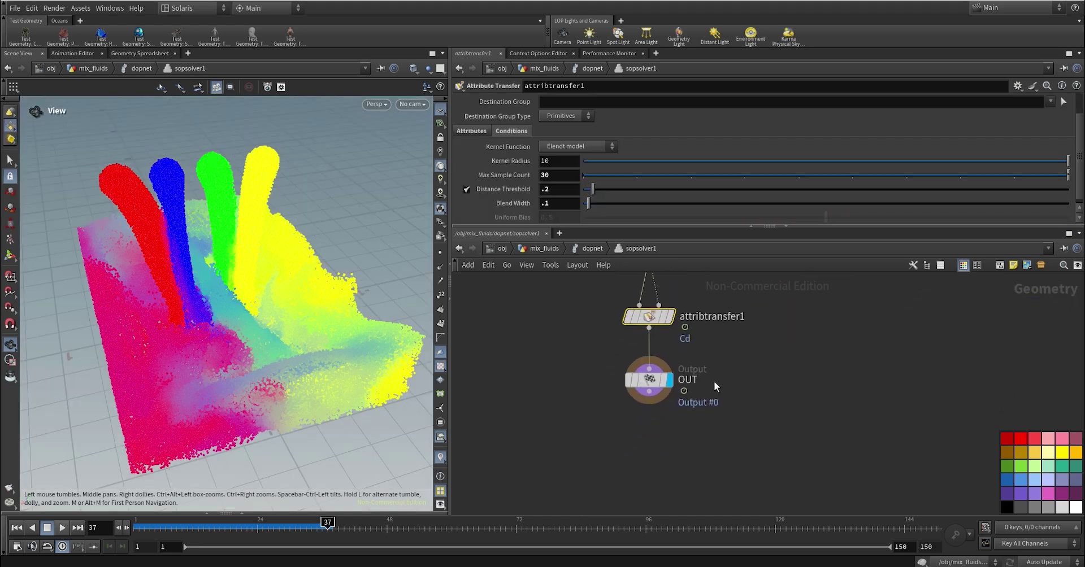
{"action": "left_click_drag", "start_coordinate": [649, 394], "coordinate": [649, 449]}
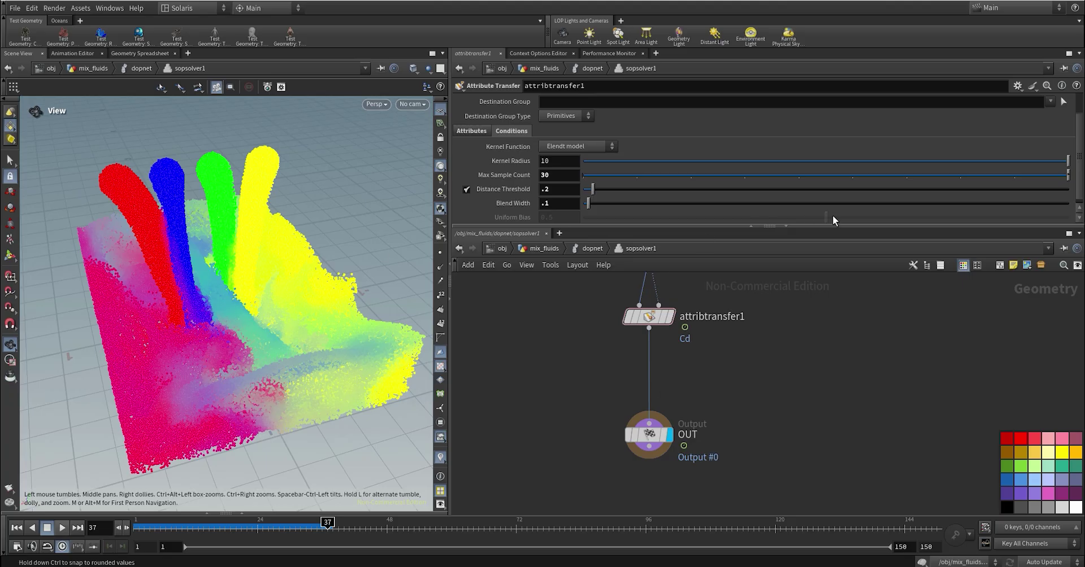
{"action": "key", "text": "Tab"}
{"action": "type", "text": "attrib b"}
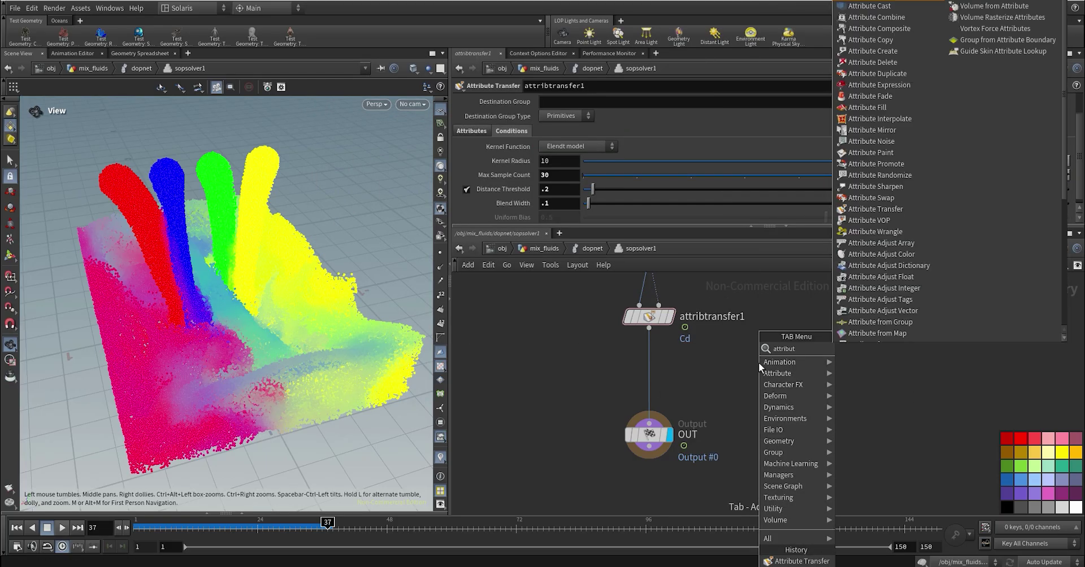
{"action": "key", "text": "Return"}
{"action": "left_click", "coordinate": [758, 363]}
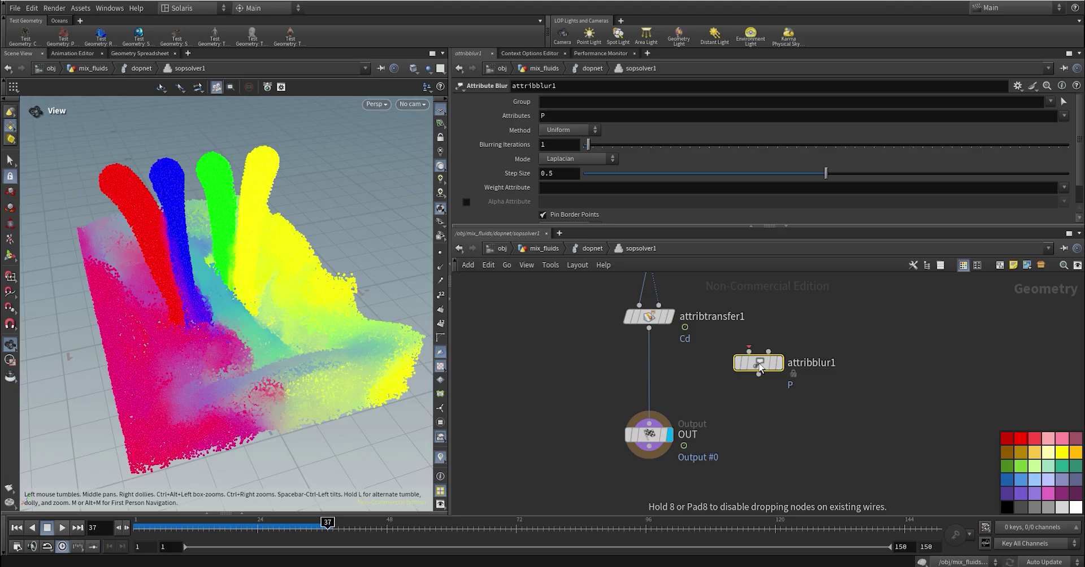
{"action": "left_click_drag", "start_coordinate": [760, 366], "coordinate": [649, 383]}
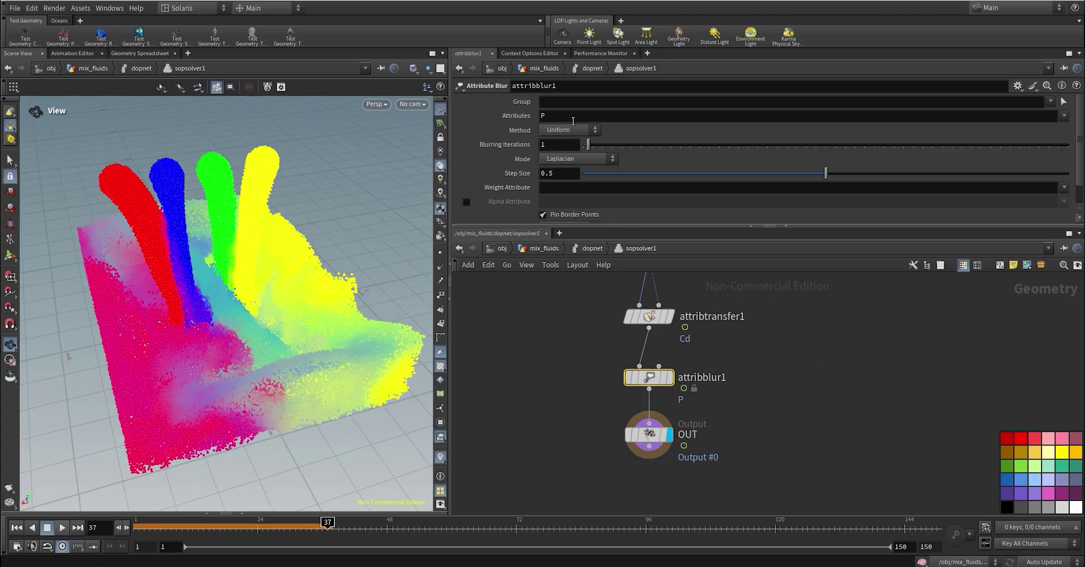
- Set the Attribute Blur to act on the Cd attribute
{"action": "double_click", "coordinate": [543, 115]}
{"action": "type", "text": "Cd"}
{"action": "key", "text": "Return"}
- Switch the Attribute Blur's influence type to Proximity and set its max neighbors to 30
{"action": "left_click_drag", "start_coordinate": [541, 226], "coordinate": [541, 279]}
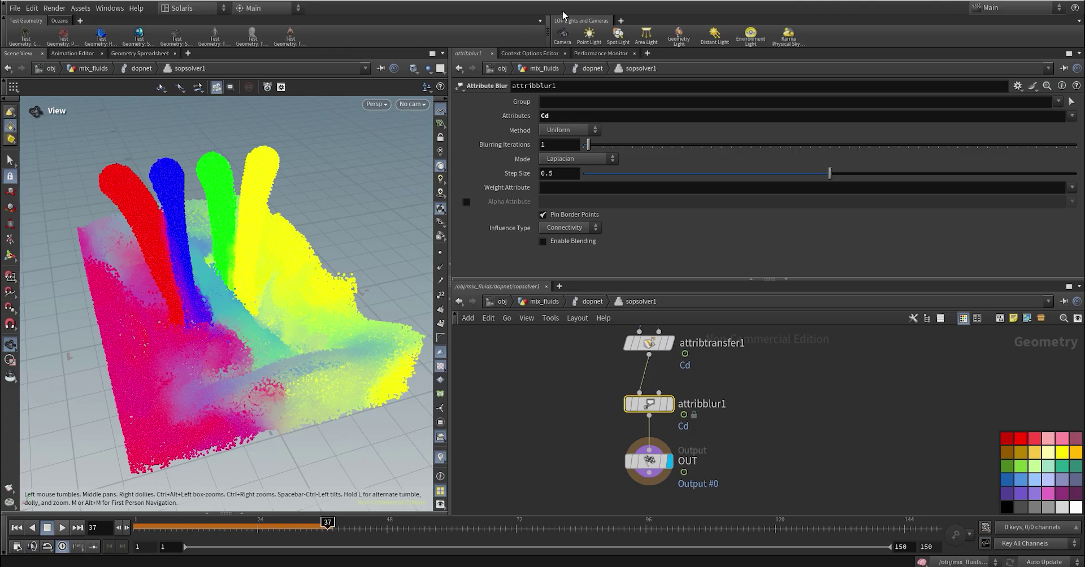
{"action": "left_click", "coordinate": [581, 232]}
{"action": "left_click", "coordinate": [575, 252]}
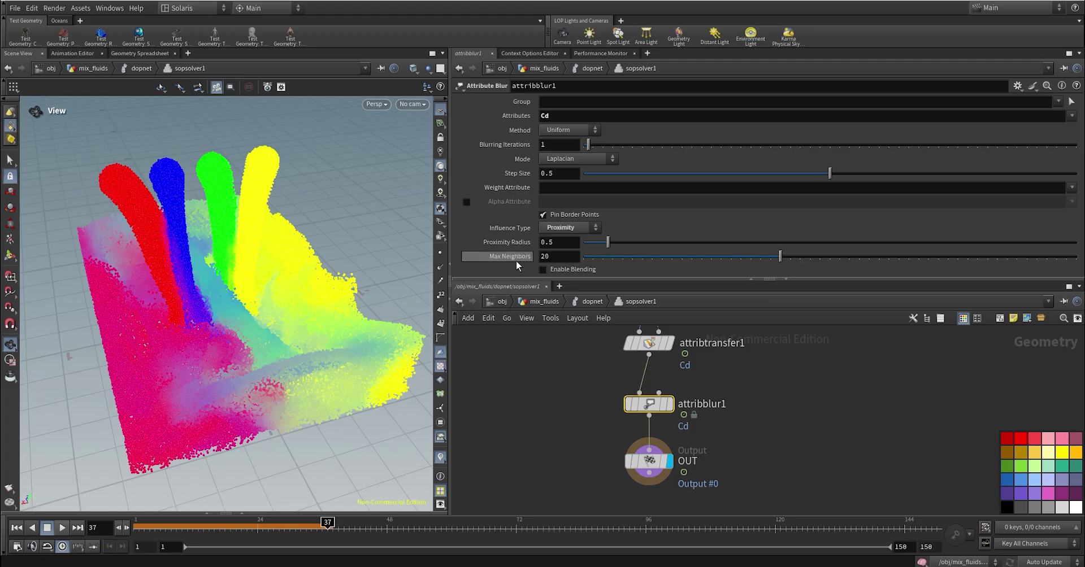
{"action": "left_click_drag", "start_coordinate": [559, 259], "coordinate": [427, 260]}
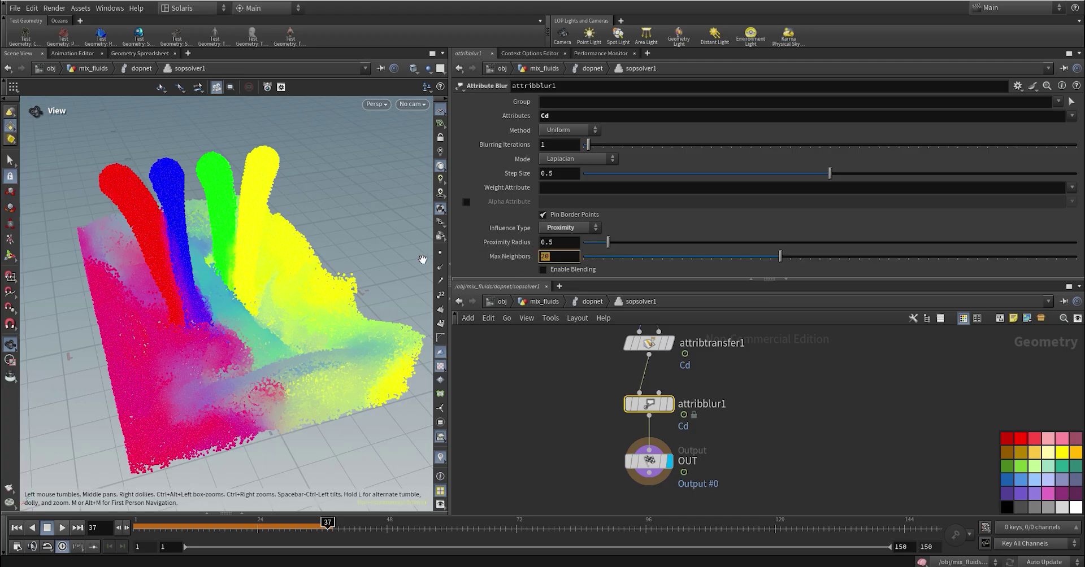
{"action": "key", "text": "Return"}
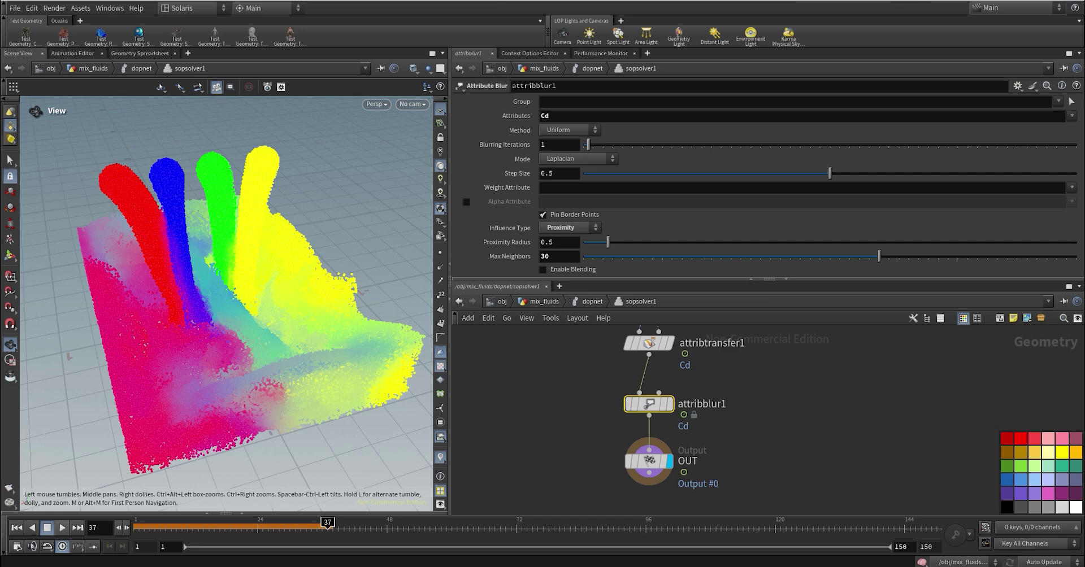
- Set the Attribute Blur's blurring iterations to 8
{"action": "left_click", "coordinate": [554, 144]}
{"action": "mouse_move", "coordinate": [520, 190]}
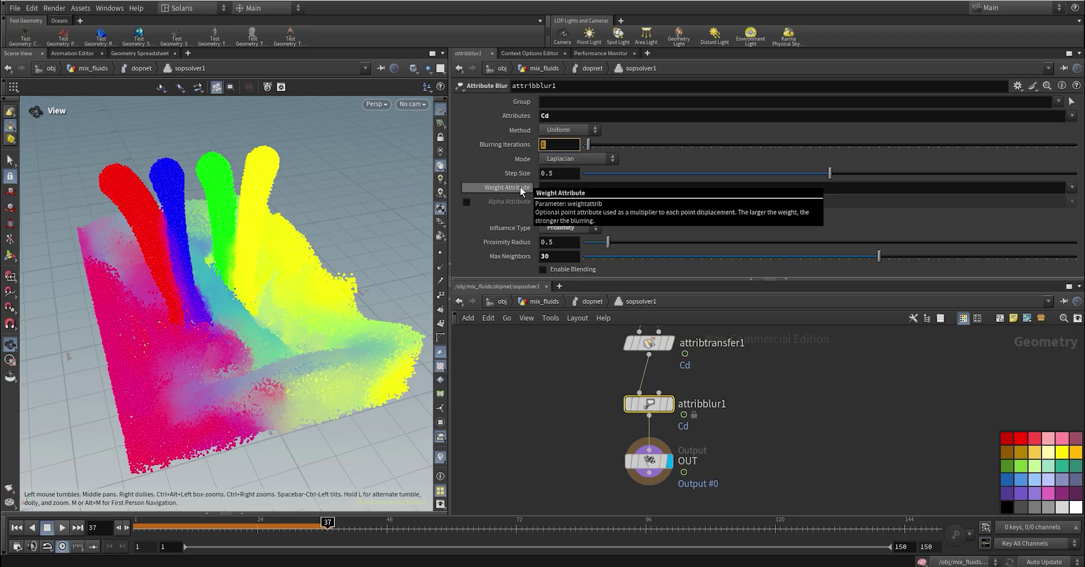
{"action": "type", "text": "8"}
{"action": "key", "text": "Return"}
- Replay the simulation from frame 1 and step back and forth between frames 8 and 15 to examine the blurred colors
{"action": "left_click_drag", "start_coordinate": [261, 527], "coordinate": [136, 526]}
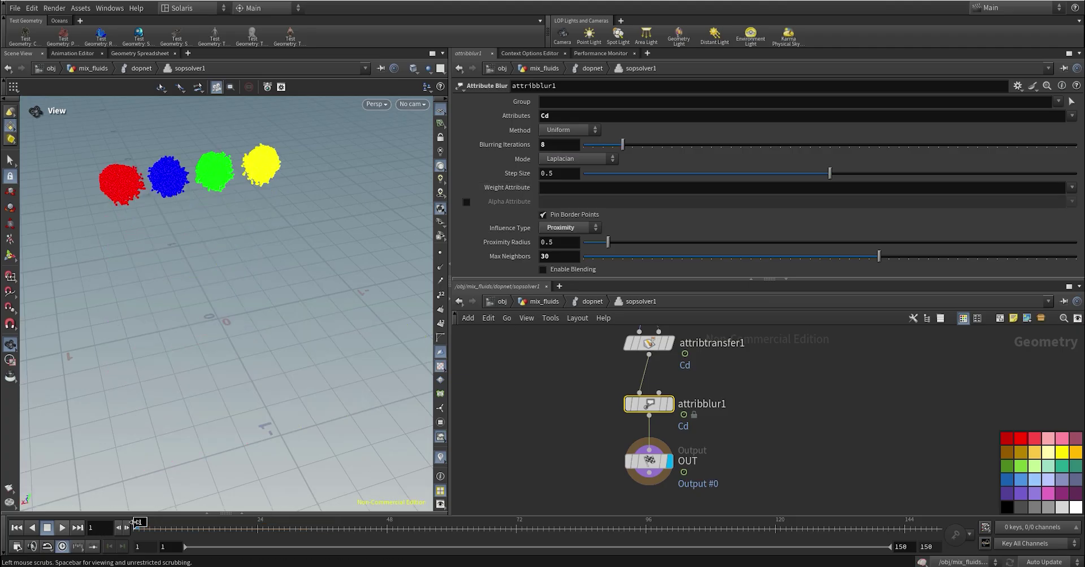
{"action": "key", "text": "Up"}
{"action": "key", "text": "Up"}
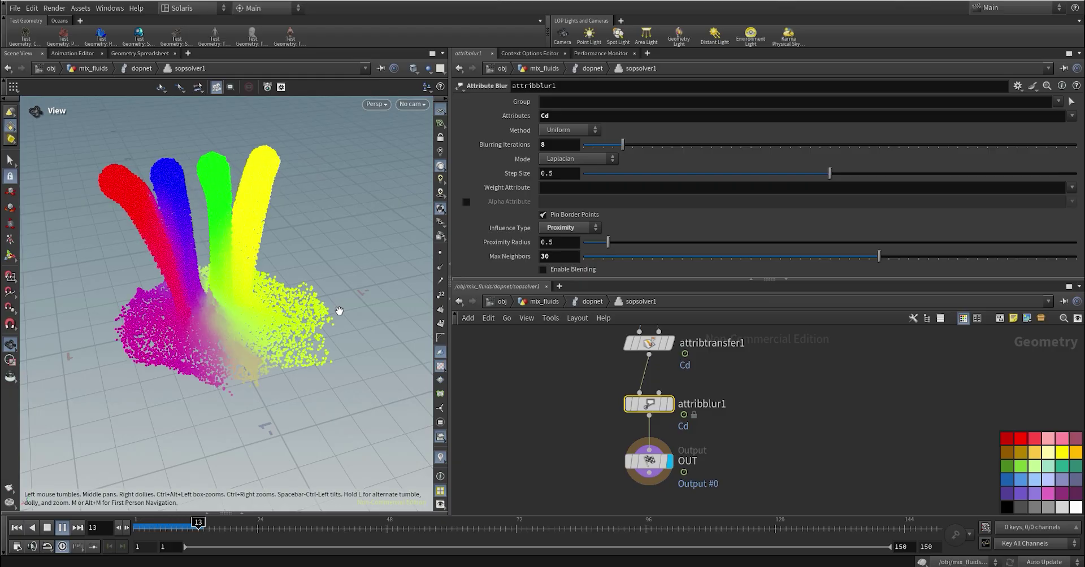
{"action": "key", "text": "Left"}
{"action": "key", "text": "Left"}
{"action": "key", "text": "Left"}
{"action": "key", "text": "Left"}
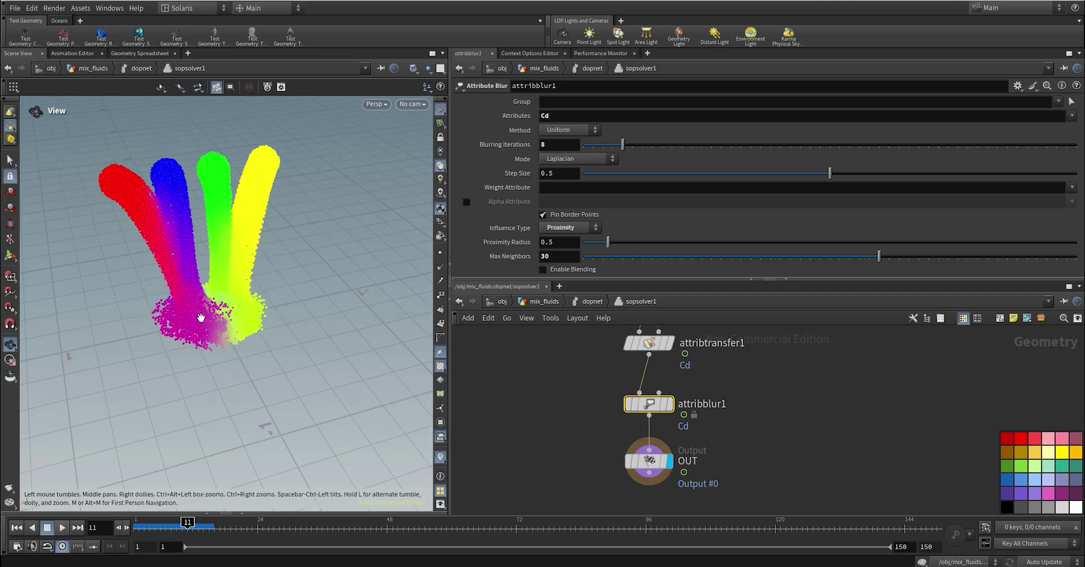
{"action": "key", "text": "Left"}
{"action": "key", "text": "Left"}
{"action": "key", "text": "Left"}
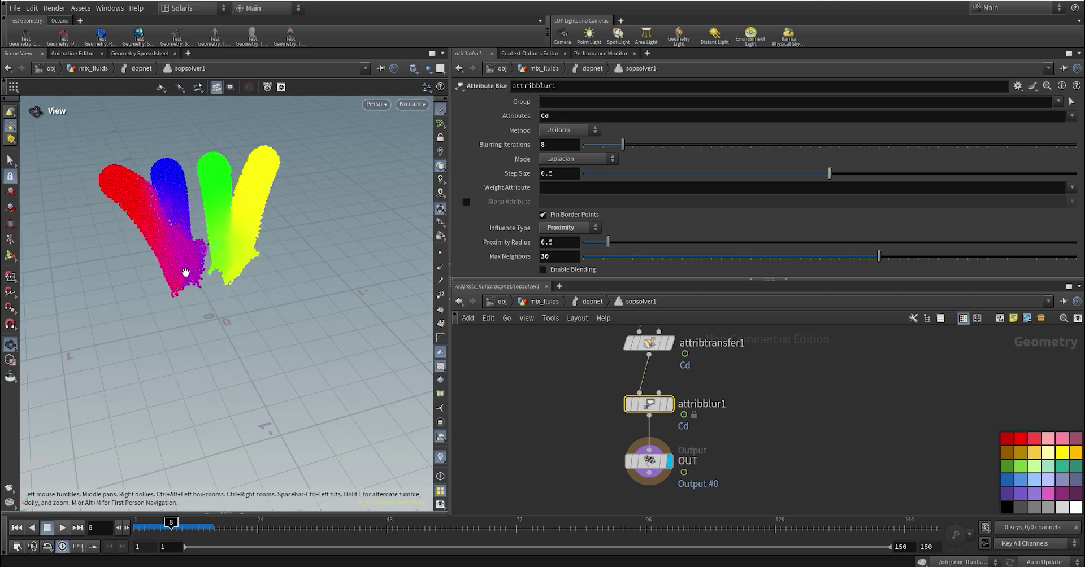
{"action": "key", "text": "Right"}
{"action": "key", "text": "Right"}
{"action": "key", "text": "Right"}
{"action": "key", "text": "Up"}
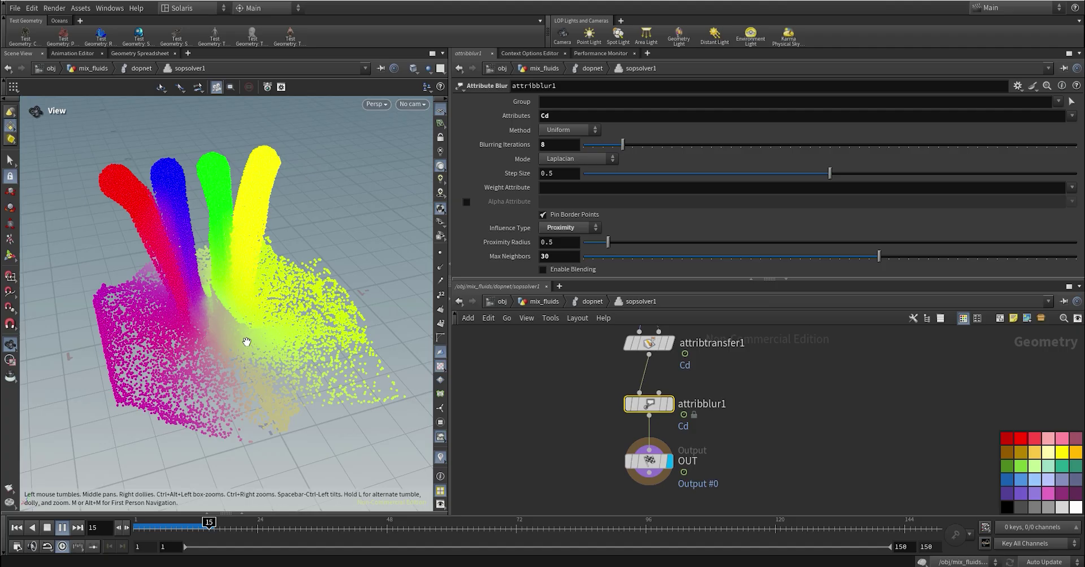
- Reduce the Attribute Blur's blurring iterations to 4 and replay the simulation
{"action": "left_click_drag", "start_coordinate": [163, 530], "coordinate": [150, 529]}
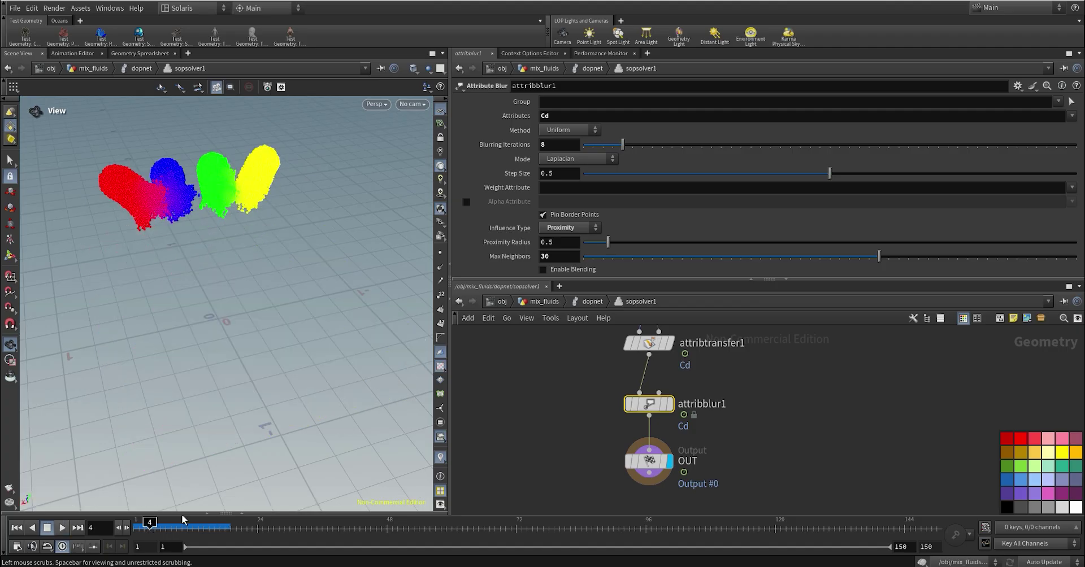
{"action": "left_click_drag", "start_coordinate": [567, 146], "coordinate": [480, 162]}
{"action": "type", "text": "4"}
{"action": "key", "text": "Return"}
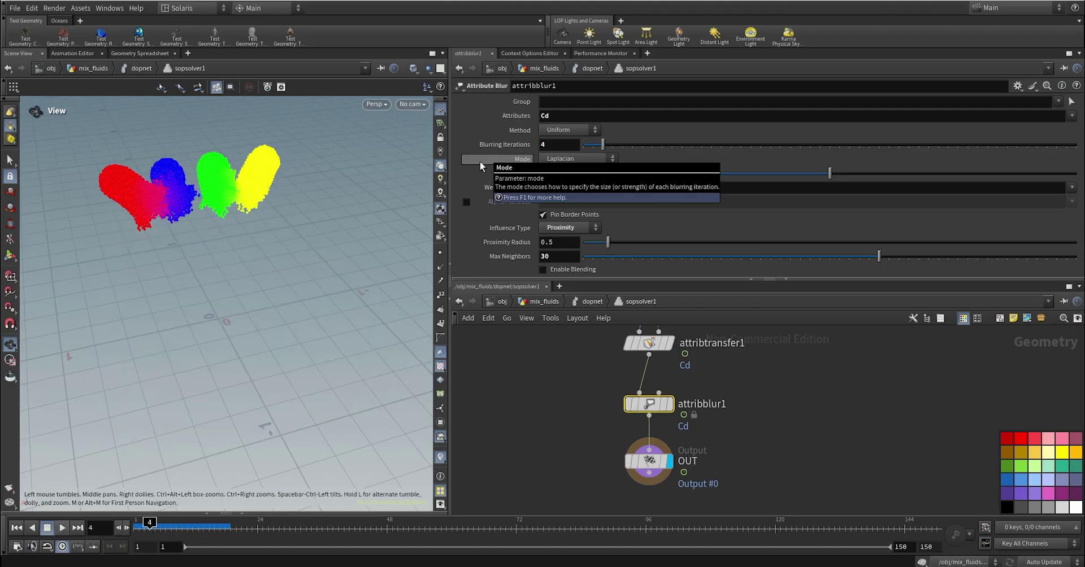
{"action": "key", "text": "Up"}
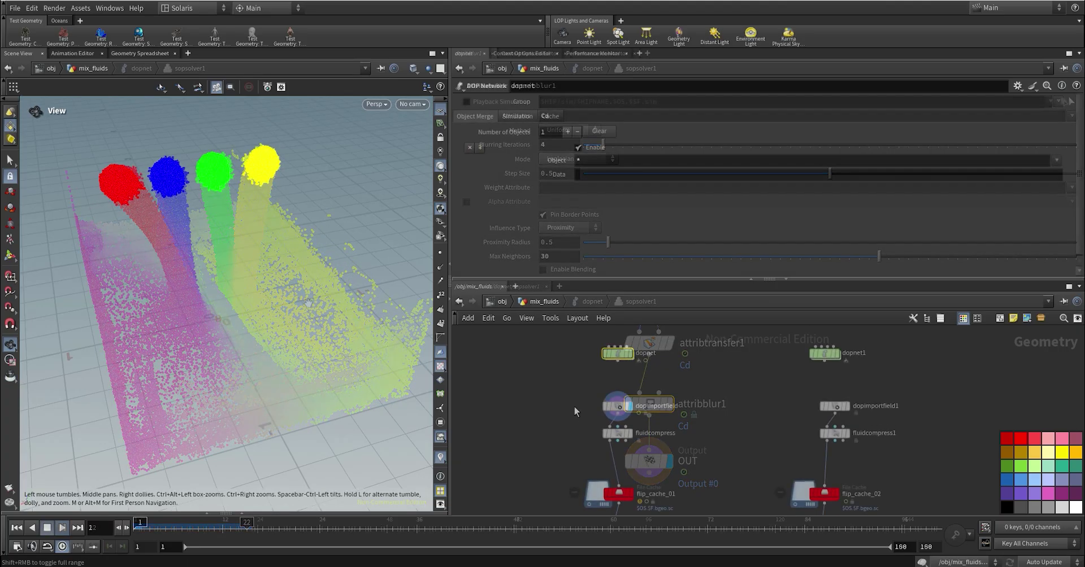
- Review the dopimportfield settings and check that Cd is among the fluidcompress node's kept attributes
{"action": "left_click", "coordinate": [622, 408]}
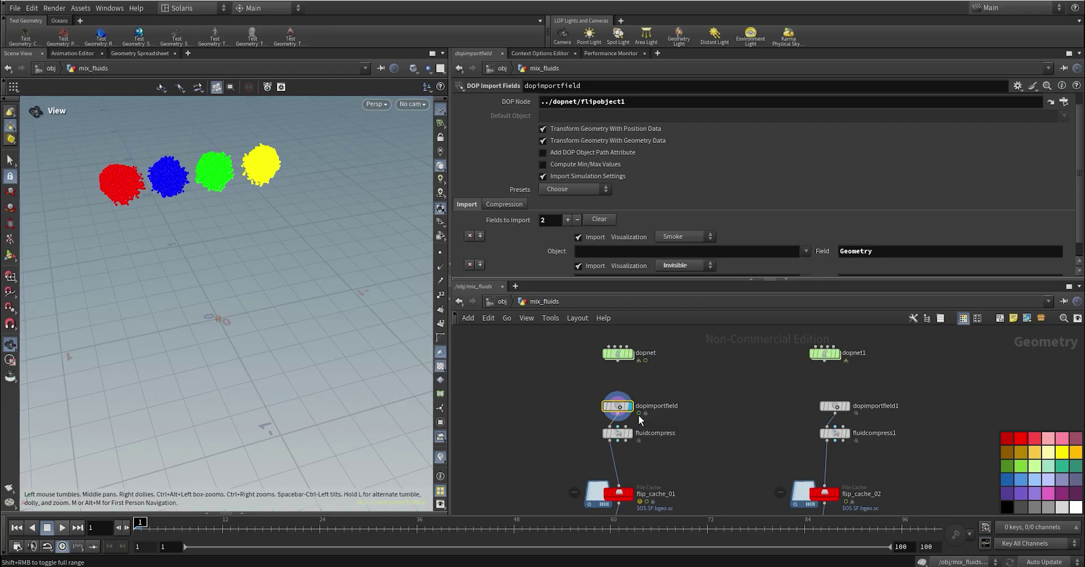
{"action": "scroll", "coordinate": [644, 249], "scroll_direction": "down", "scroll_amount": 1}
{"action": "scroll", "coordinate": [661, 216], "scroll_direction": "up", "scroll_amount": 2}
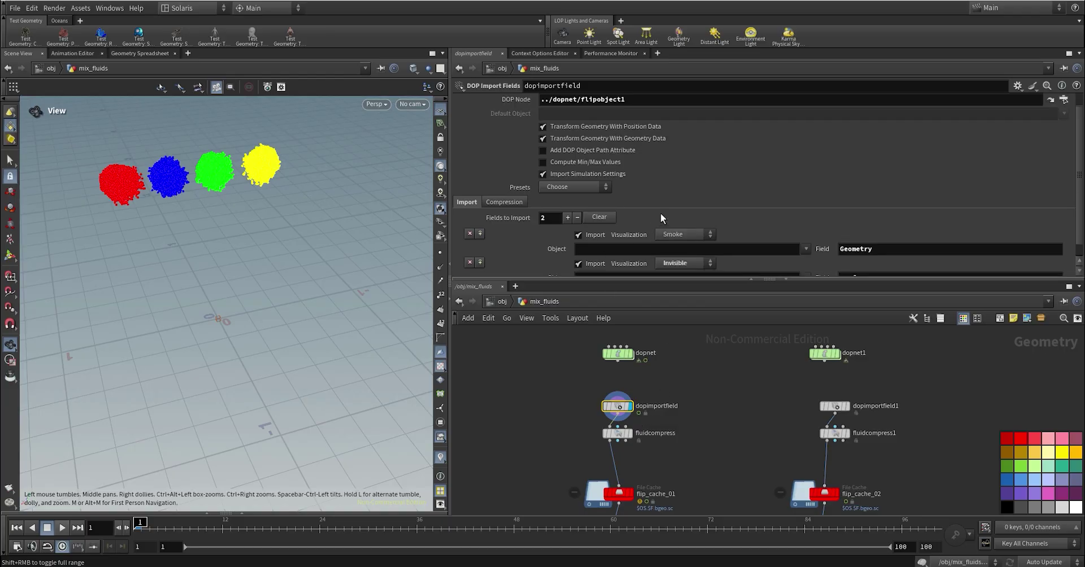
{"action": "left_click", "coordinate": [617, 433]}
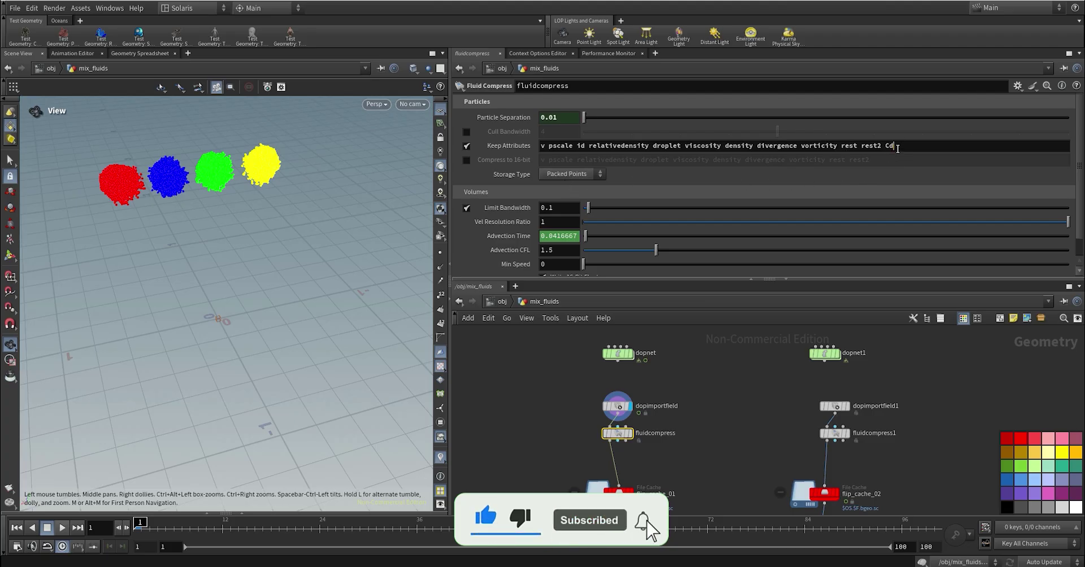
{"action": "left_click_drag", "start_coordinate": [895, 149], "coordinate": [885, 155]}
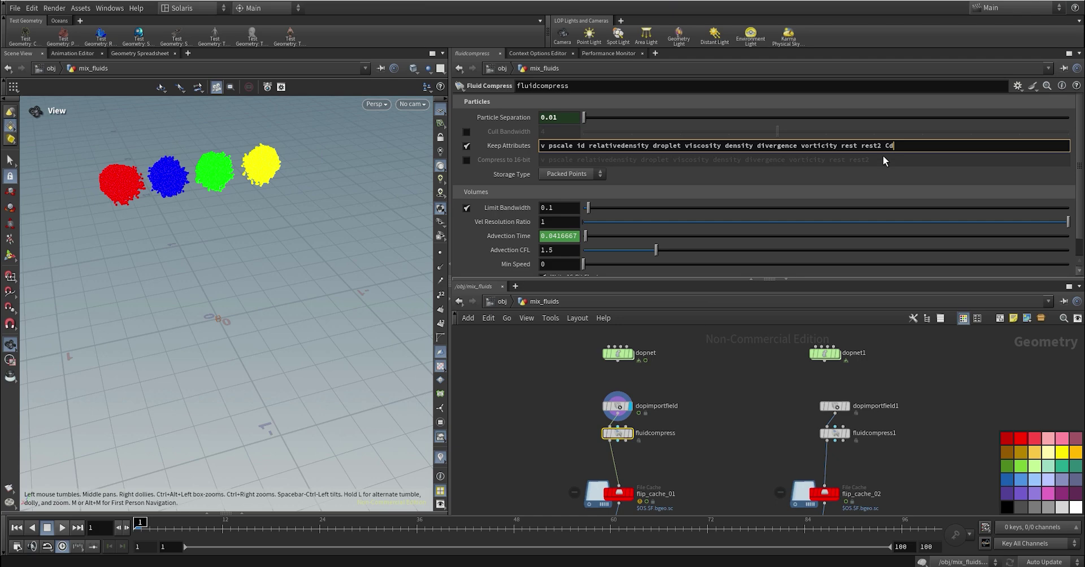
- Scrub through the flip_cache_01 particles up to frame 100 to examine the cached color mixing
{"action": "middle_click_drag", "start_coordinate": [670, 444], "coordinate": [671, 431]}
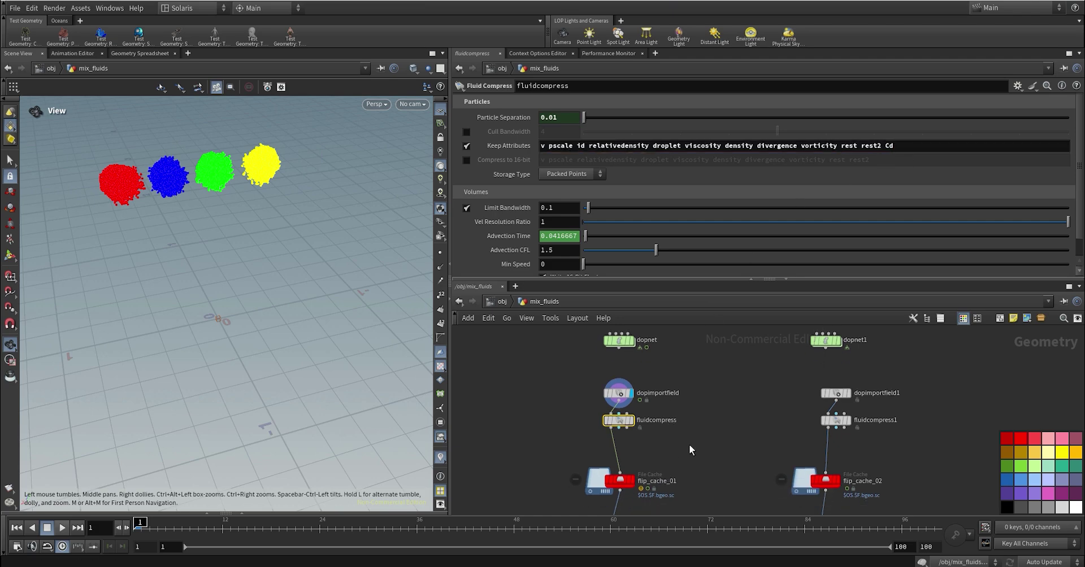
{"action": "left_click", "coordinate": [618, 483]}
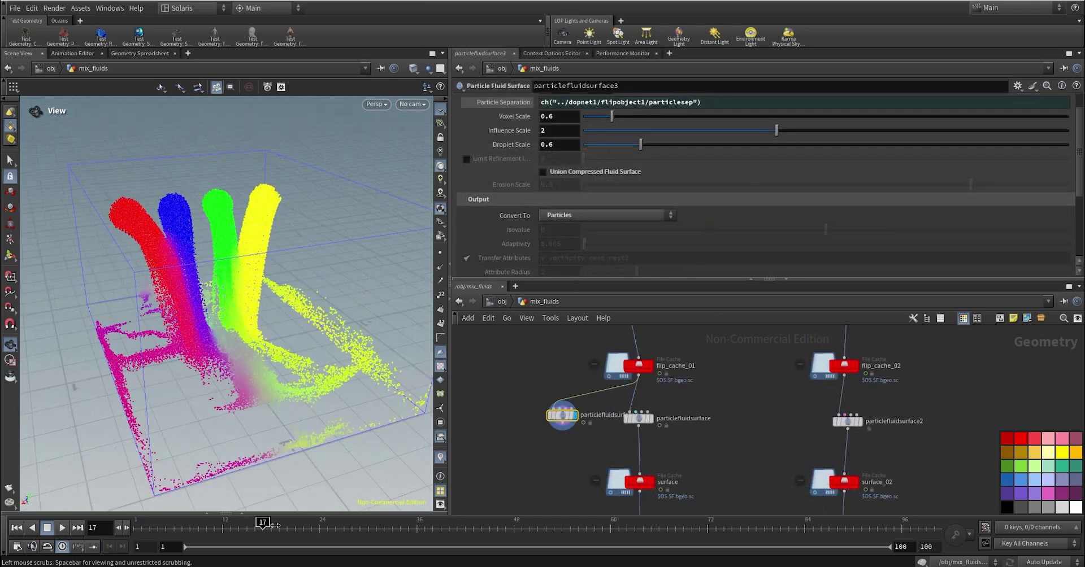
{"action": "left_click_drag", "start_coordinate": [271, 526], "coordinate": [312, 526]}
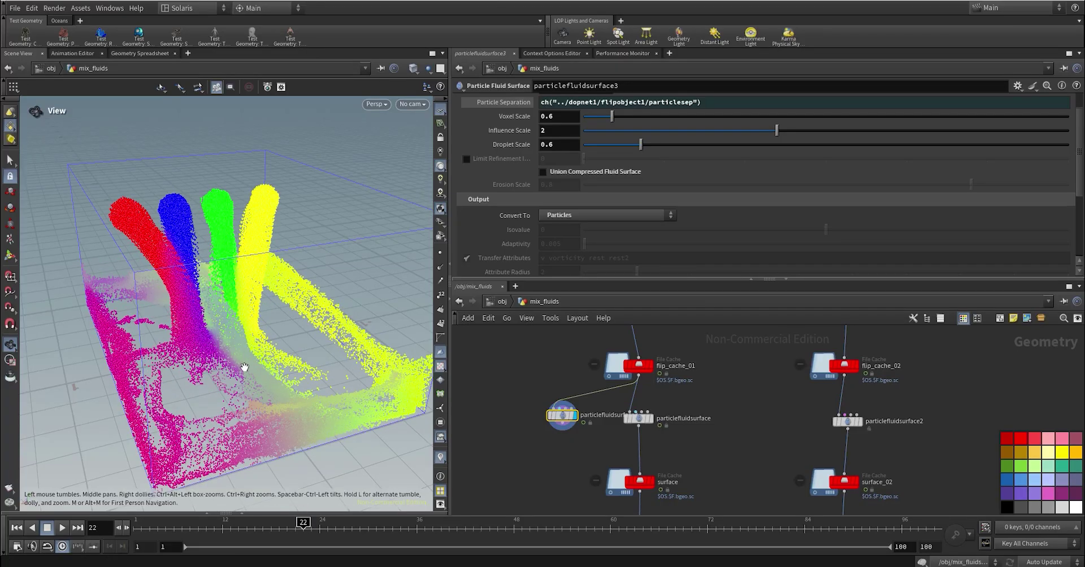
{"action": "left_click_drag", "start_coordinate": [395, 533], "coordinate": [986, 507]}
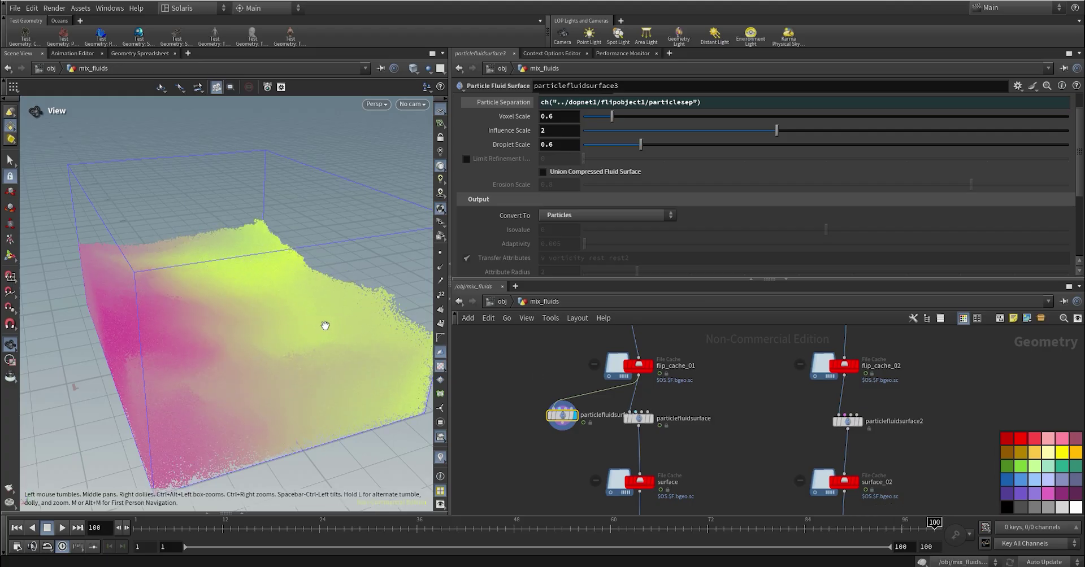
- Display the particlefluidsurface node and add Cd to its transfer attributes
{"action": "left_click", "coordinate": [640, 416]}
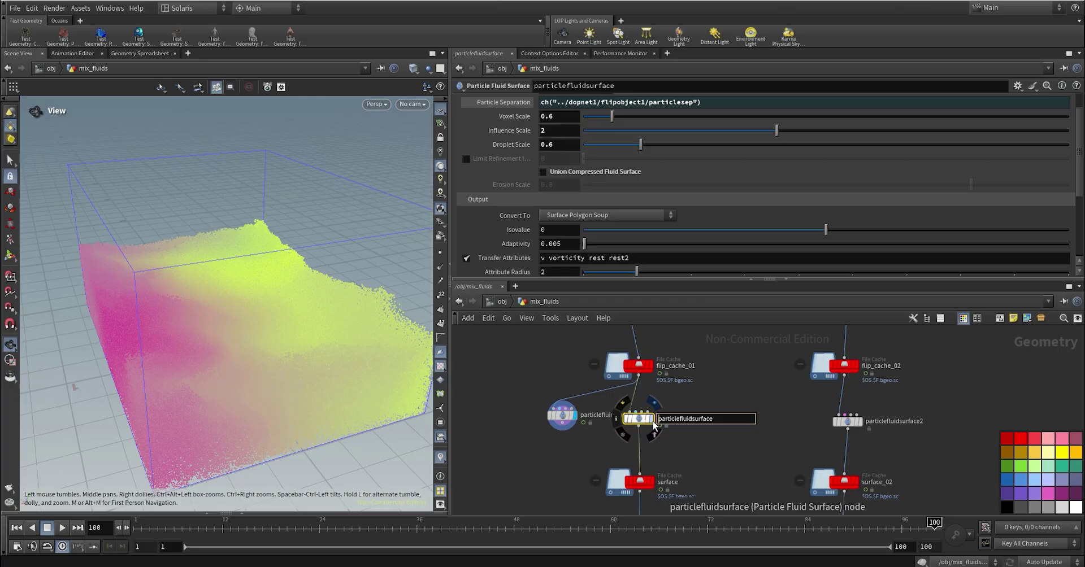
{"action": "left_click", "coordinate": [647, 421]}
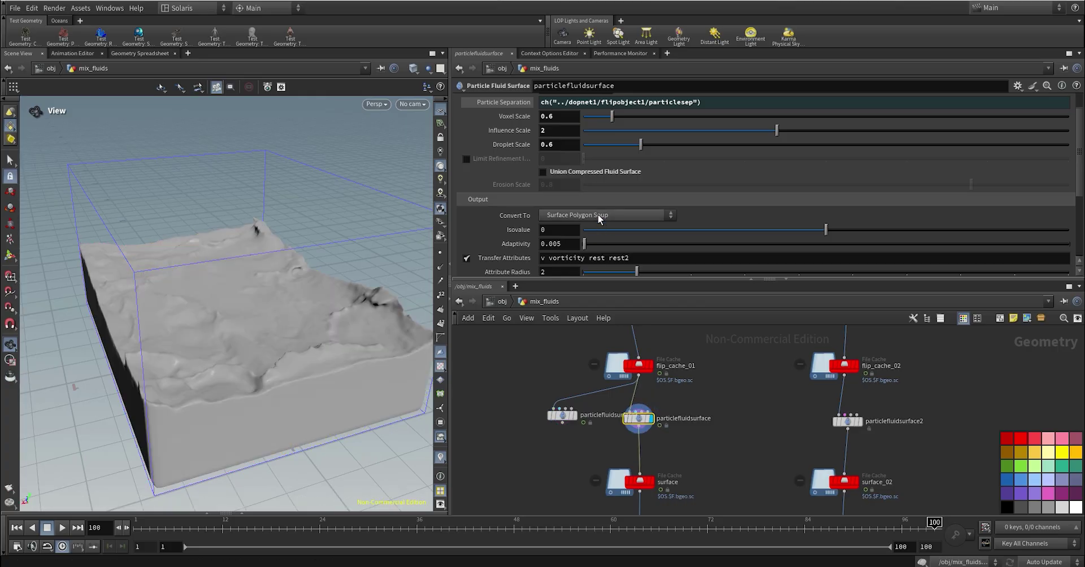
{"action": "left_click", "coordinate": [663, 259]}
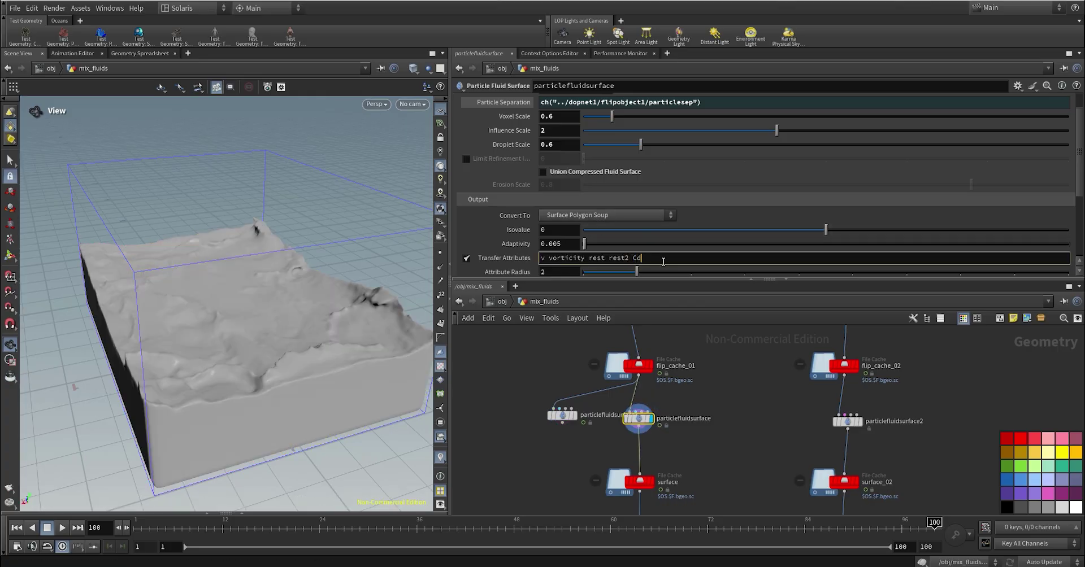
{"action": "type", "text": "Cd"}
{"action": "key", "text": "Return"}
- Go to frame 40 and examine the mixed colors on the fluid surface up close
{"action": "left_click", "coordinate": [452, 529]}
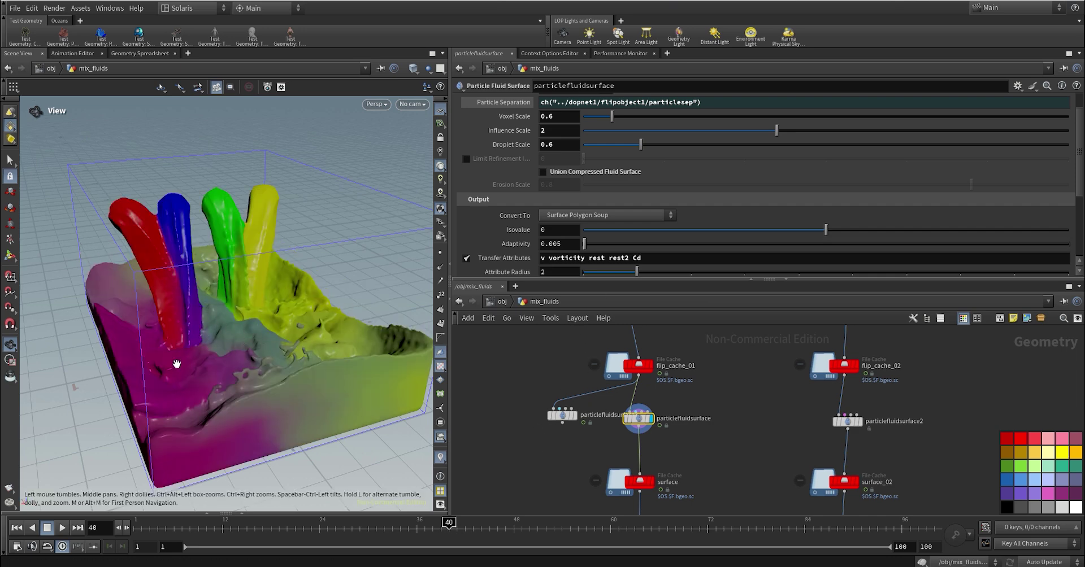
{"action": "left_click_drag", "start_coordinate": [327, 329], "coordinate": [295, 347]}
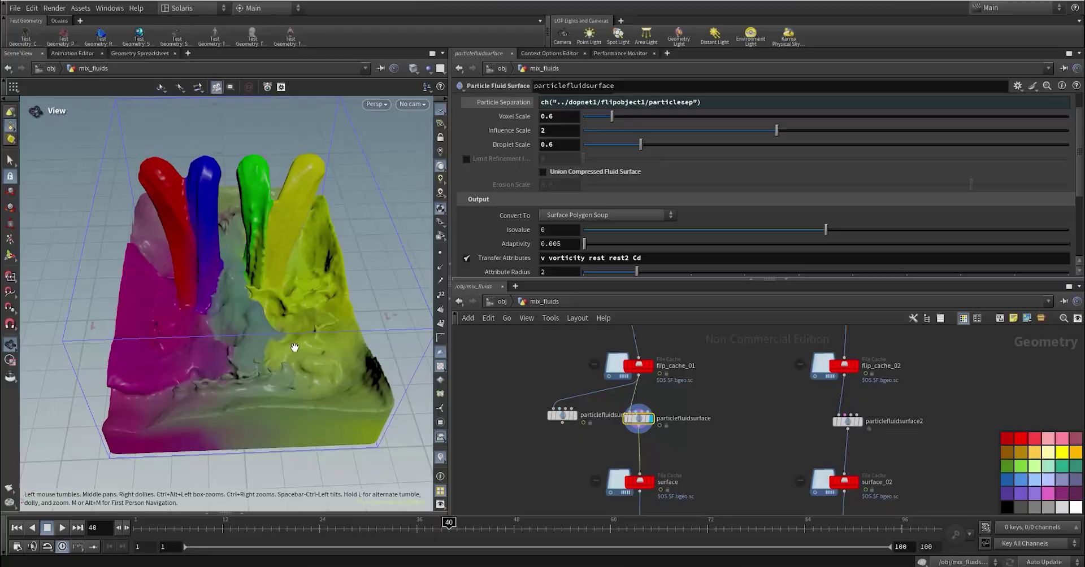
{"action": "scroll", "coordinate": [322, 311], "scroll_direction": "up", "scroll_amount": 5}
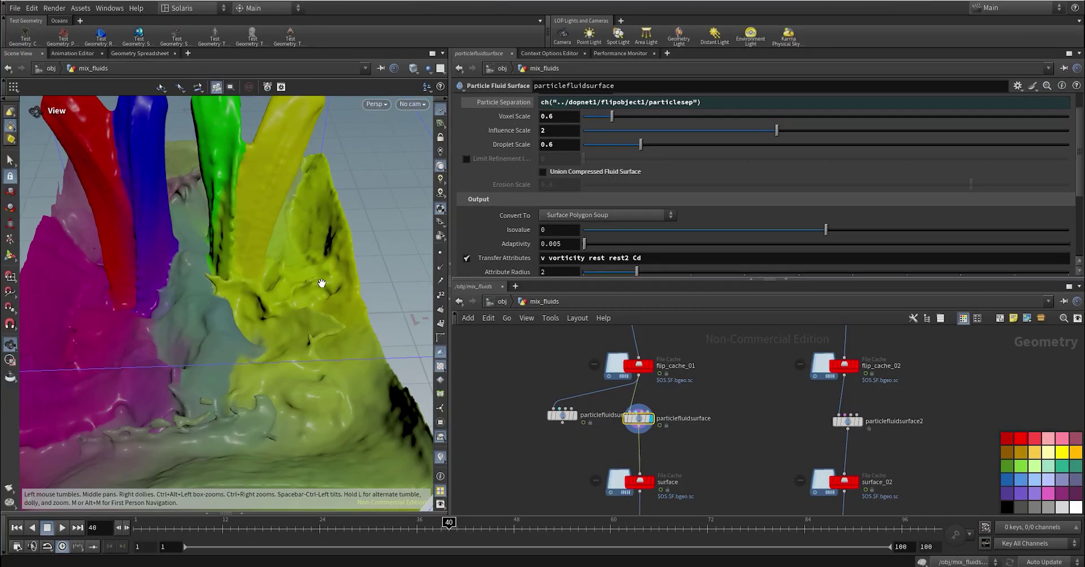
{"action": "scroll", "coordinate": [316, 317], "scroll_direction": "down", "scroll_amount": 5}
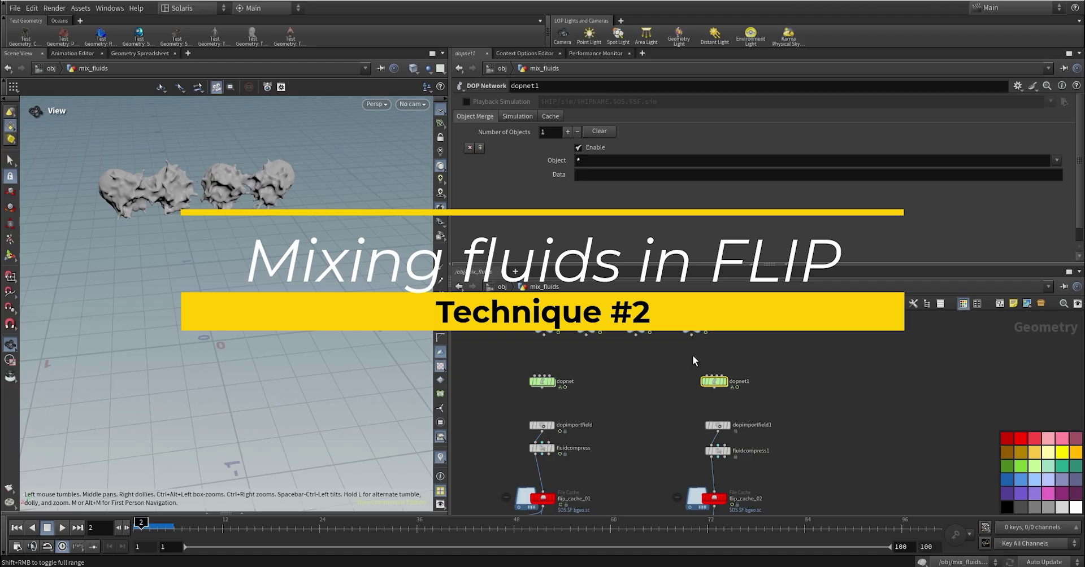
- Display dopnet1 and inspect the FLIP setup inside it
{"action": "left_click", "coordinate": [726, 381]}
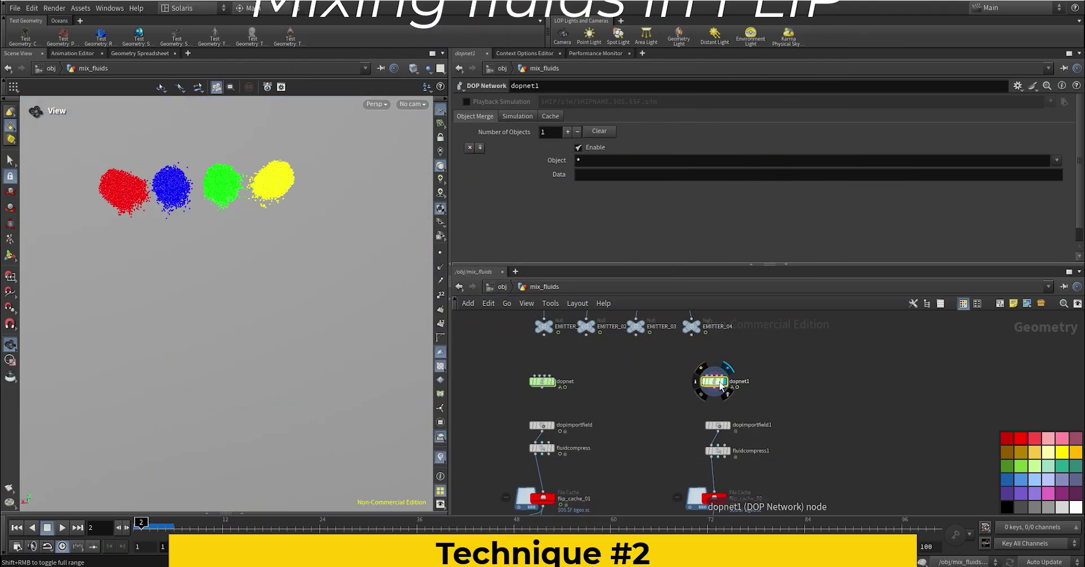
{"action": "key", "text": "i"}
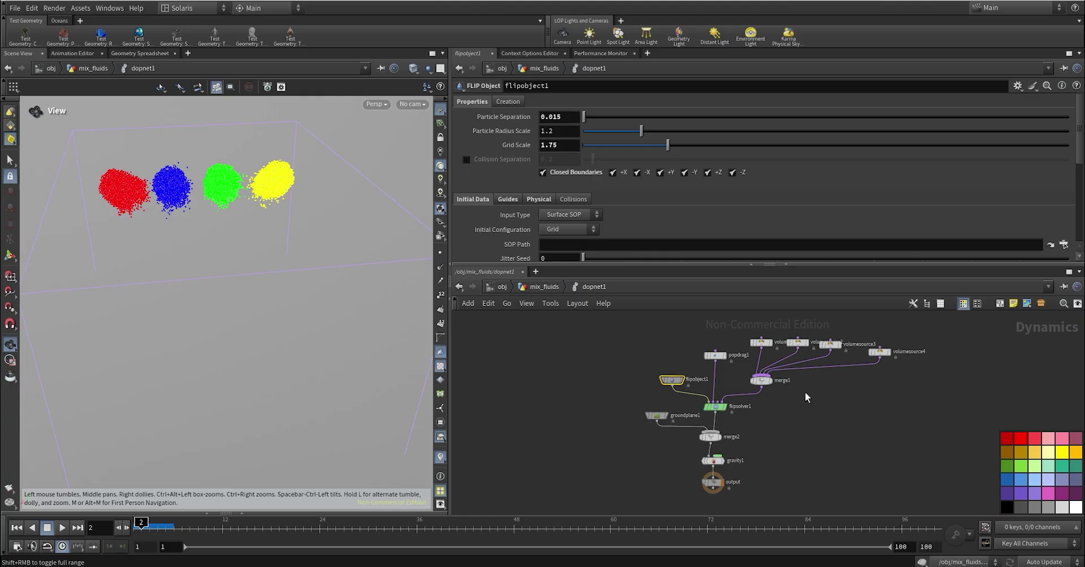
{"action": "key", "text": "u"}
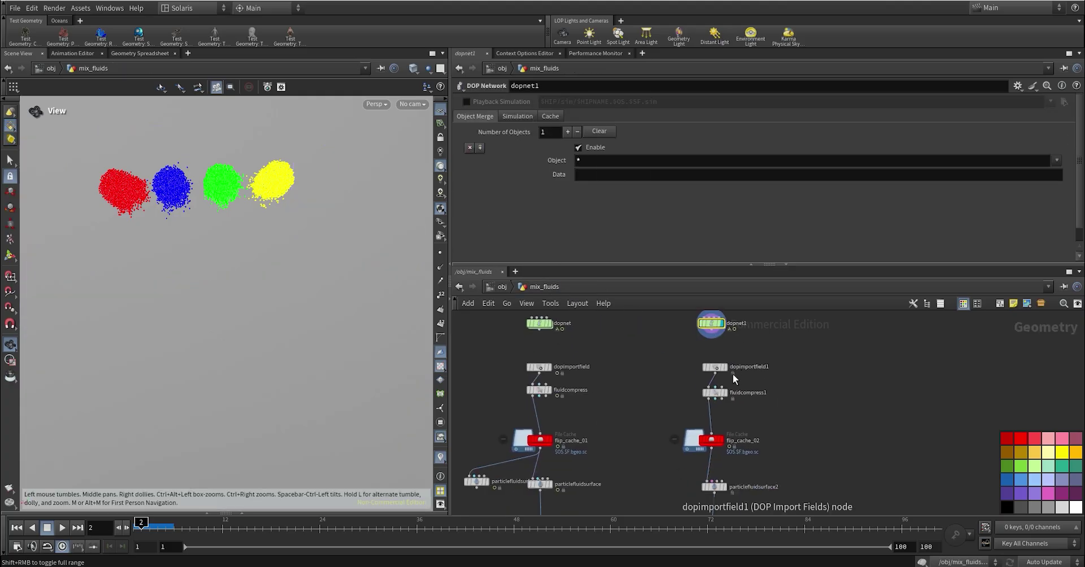
- Check that Cd is among fluidcompress1's kept attributes, and select the flip_cache_02 file cache
{"action": "left_click_drag", "start_coordinate": [716, 441], "coordinate": [723, 441]}
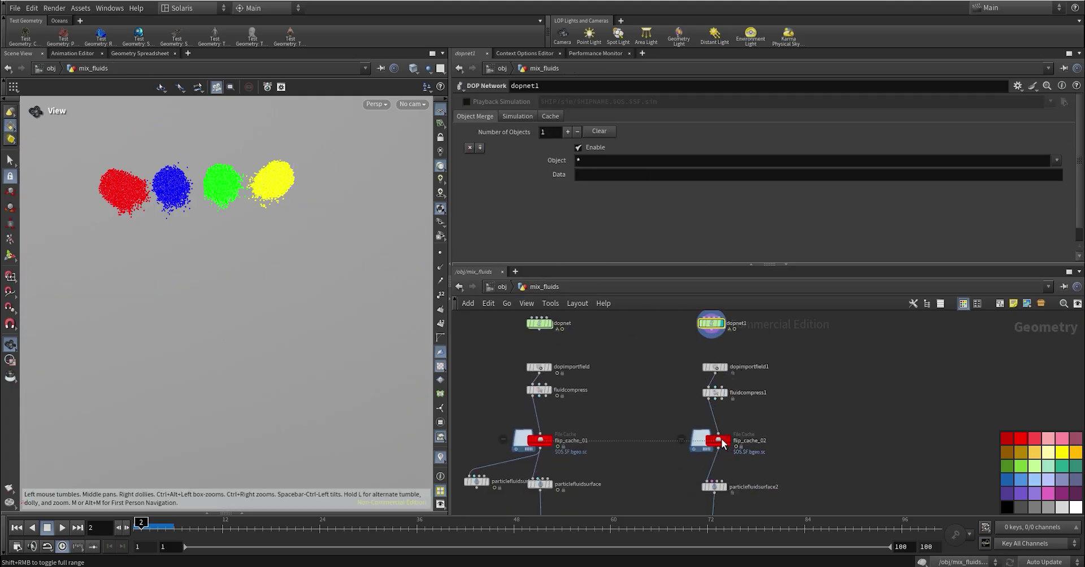
{"action": "left_click", "coordinate": [726, 394]}
{"action": "left_click", "coordinate": [716, 393]}
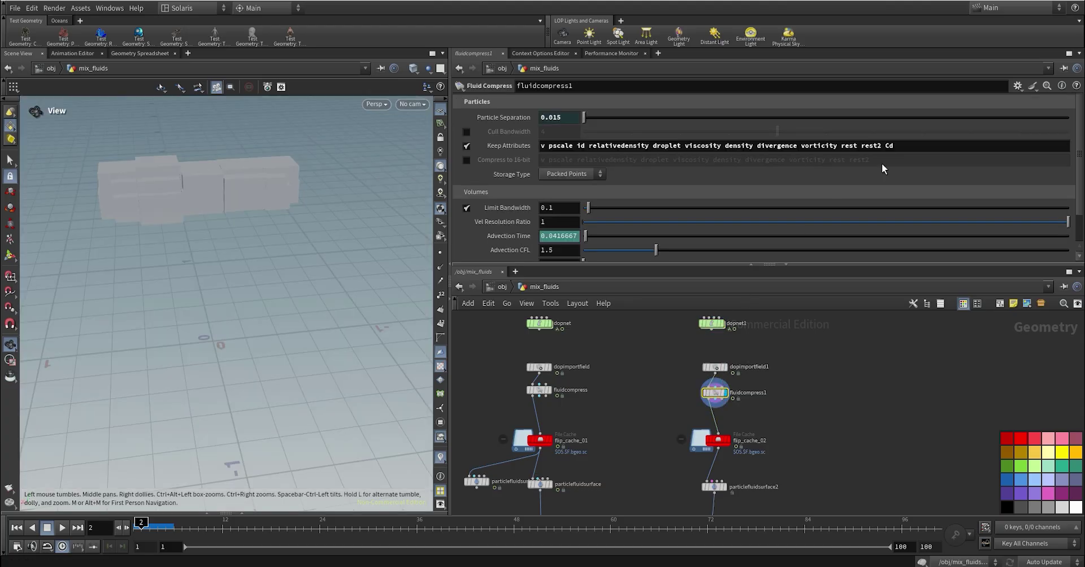
{"action": "left_click", "coordinate": [899, 149]}
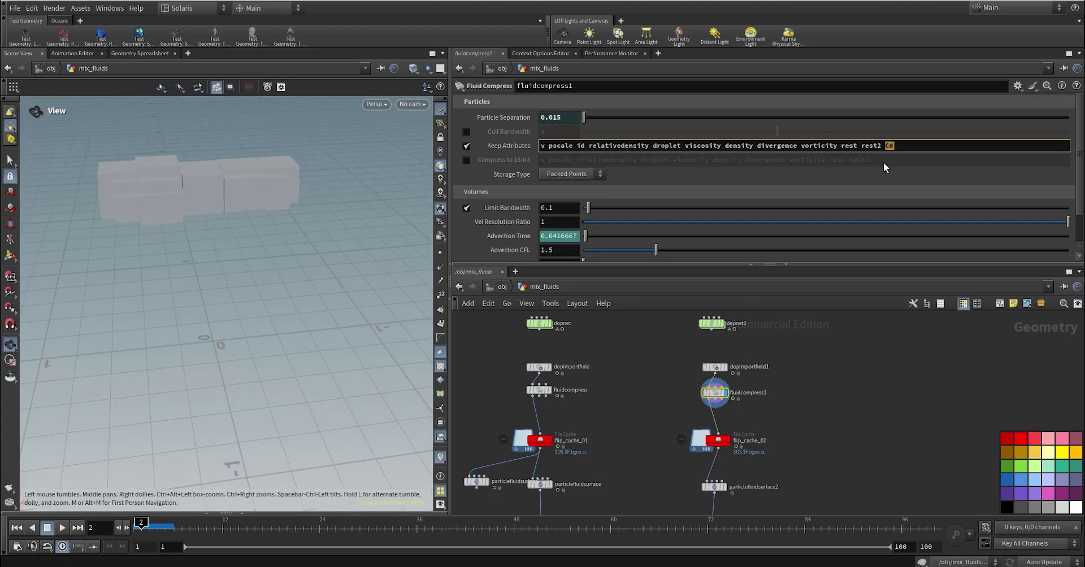
{"action": "key", "text": "Return"}
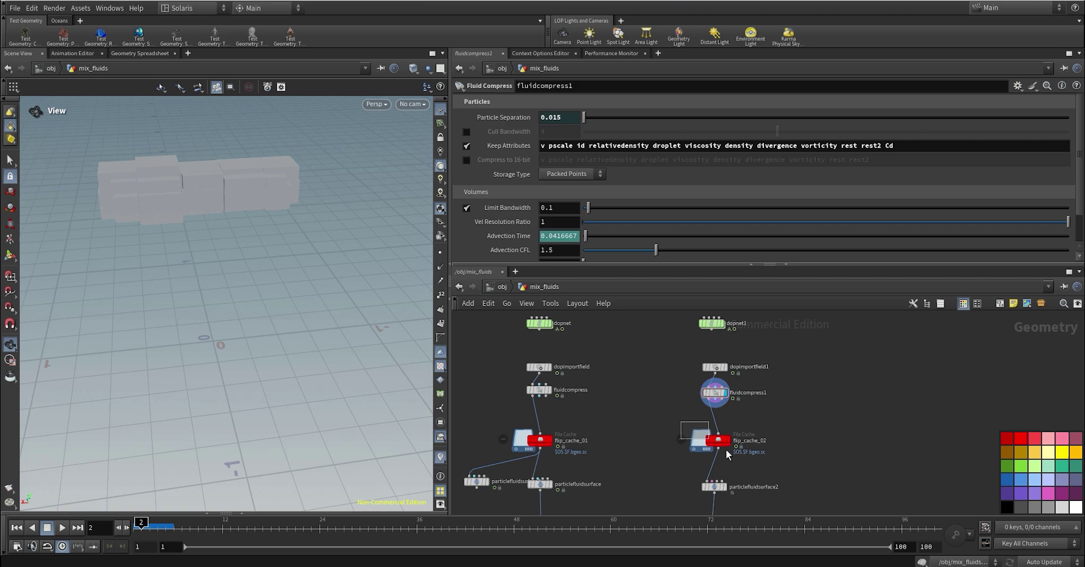
{"action": "left_click", "coordinate": [724, 445]}
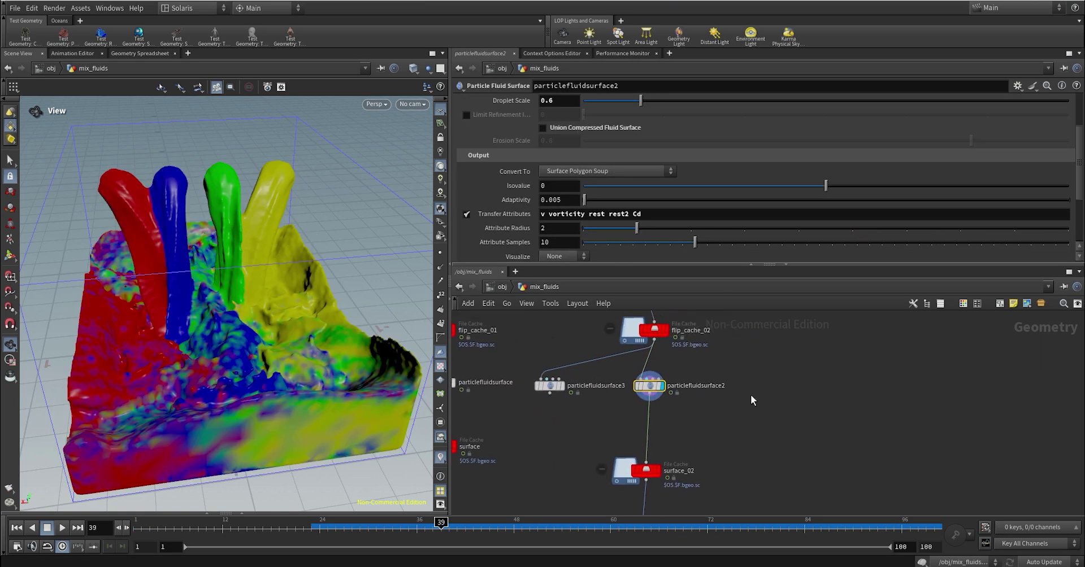
- Add an Unpack node, connect it to flip_cache_02 and display the unpacked particles
{"action": "key", "text": "Tab"}
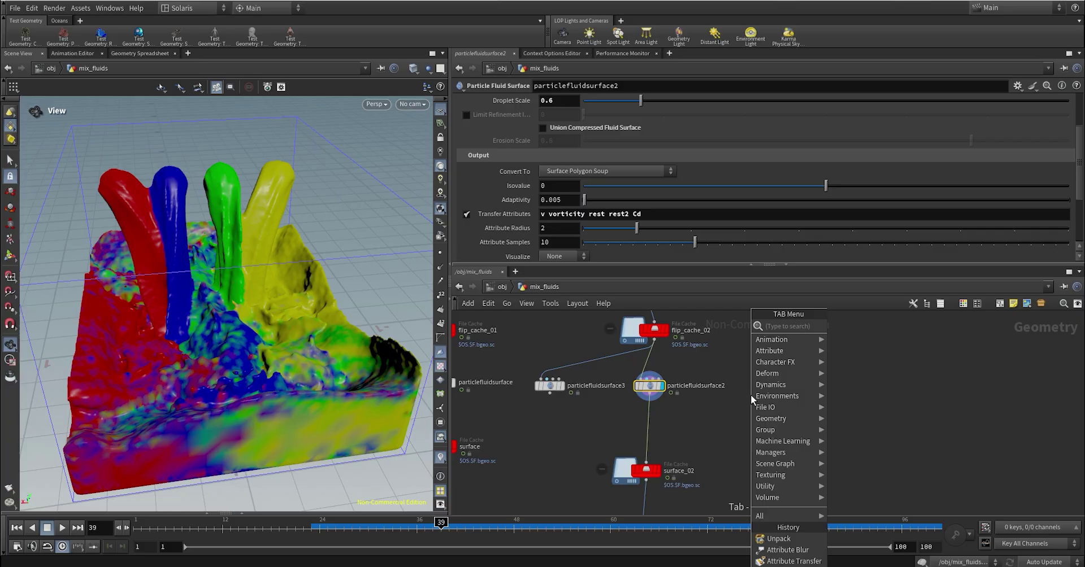
{"action": "type", "text": "null"}
{"action": "key", "text": "Return"}
{"action": "left_click", "coordinate": [750, 395]}
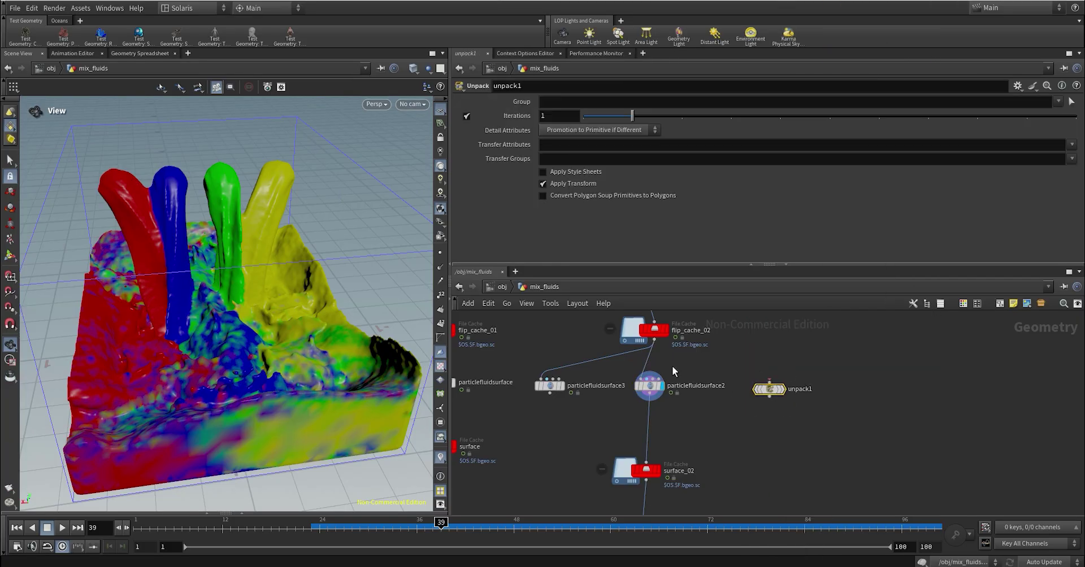
{"action": "left_click", "coordinate": [768, 380]}
{"action": "left_click", "coordinate": [783, 390]}
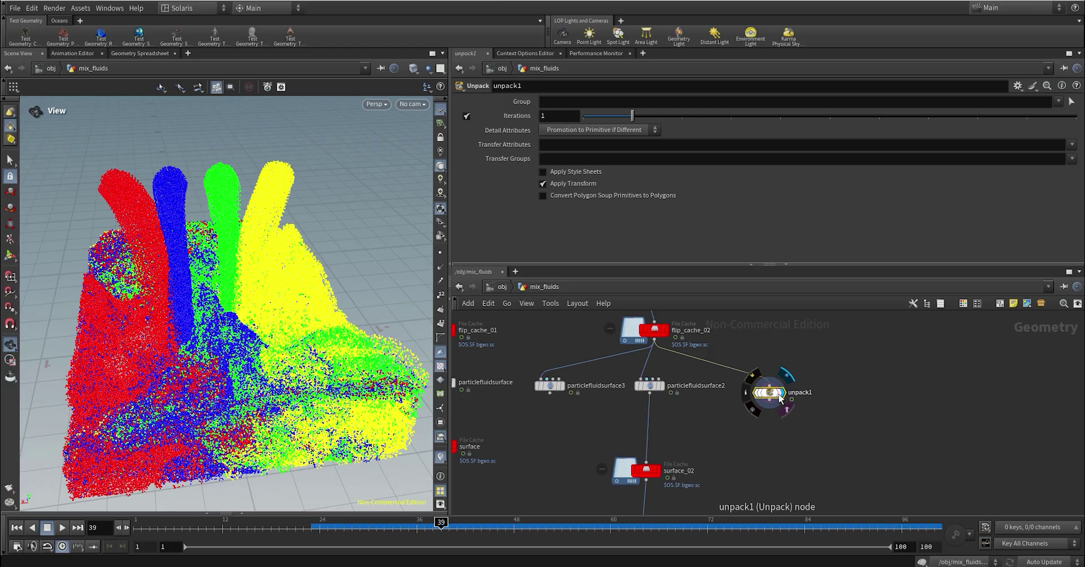
- Move the surface_02 cache and the node below it further down to make room under particlefluidsurface2
{"action": "middle_click_drag", "start_coordinate": [713, 459], "coordinate": [738, 362]}
{"action": "left_click_drag", "start_coordinate": [639, 360], "coordinate": [685, 469]}
{"action": "left_click_drag", "start_coordinate": [672, 377], "coordinate": [677, 426]}
{"action": "middle_click_drag", "start_coordinate": [711, 374], "coordinate": [695, 479]}
- Display particlefluidsurface2 and remove Cd from its transfer attributes
{"action": "left_click", "coordinate": [670, 394]}
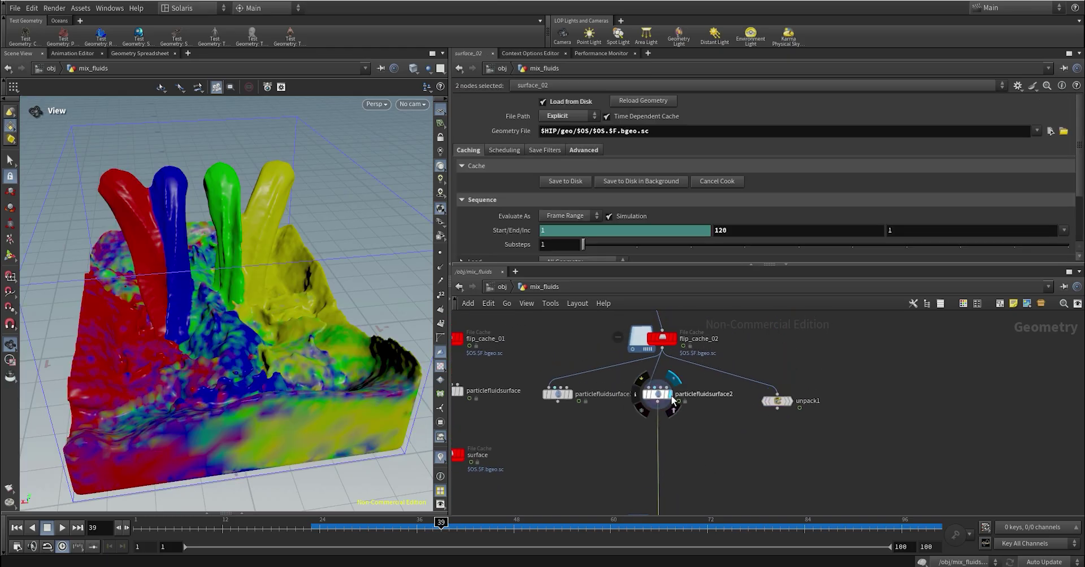
{"action": "left_click", "coordinate": [658, 392]}
{"action": "left_click", "coordinate": [660, 218]}
{"action": "key", "text": "BackSpace"}
{"action": "key", "text": "BackSpace"}
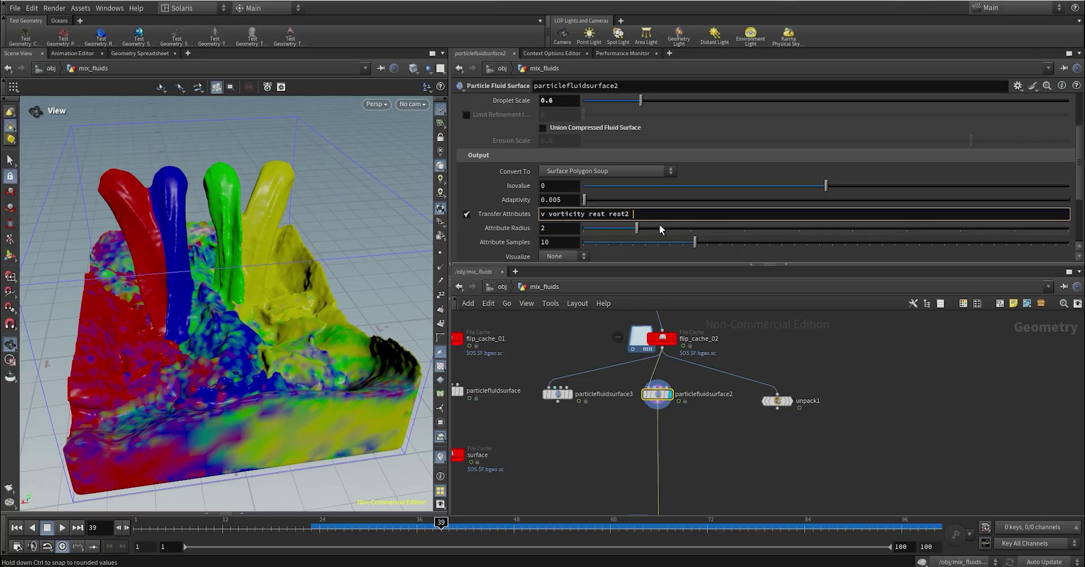
{"action": "key", "text": "Return"}
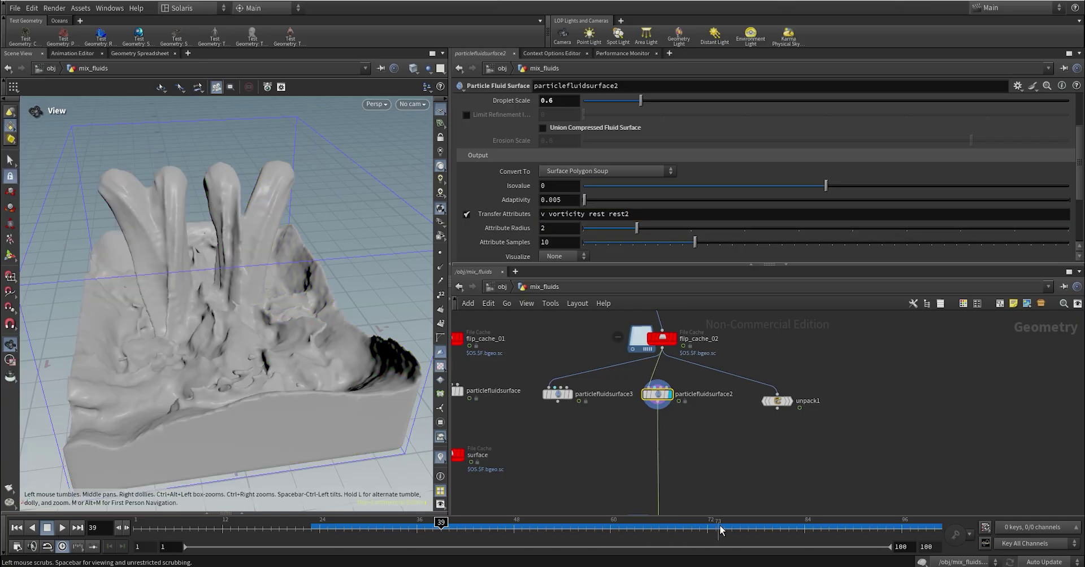
- Add an Attribute Transfer node below unpack1
{"action": "left_click", "coordinate": [771, 457]}
{"action": "key", "text": "Tab"}
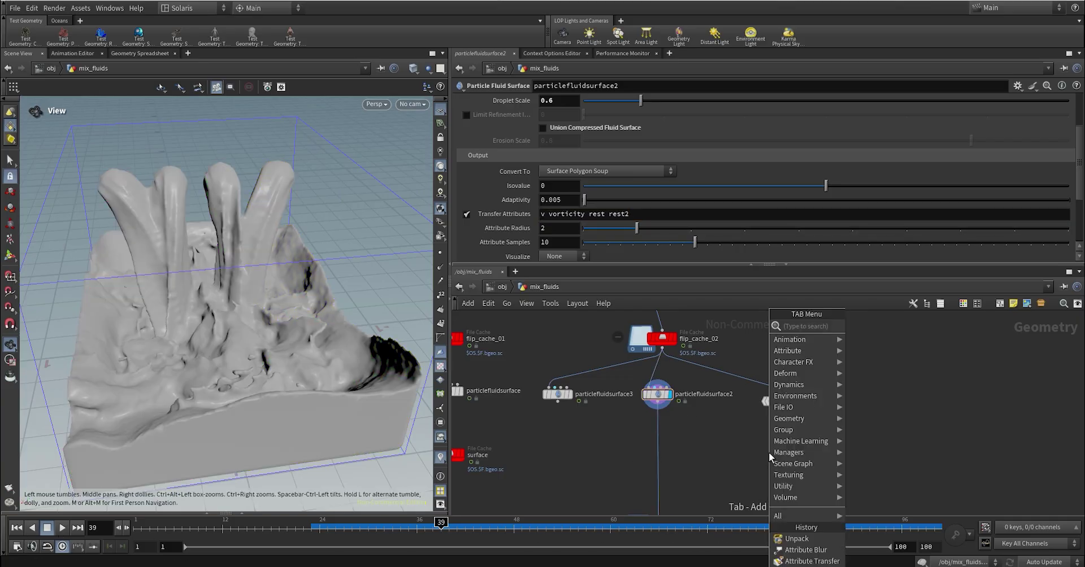
{"action": "type", "text": "attribute tran"}
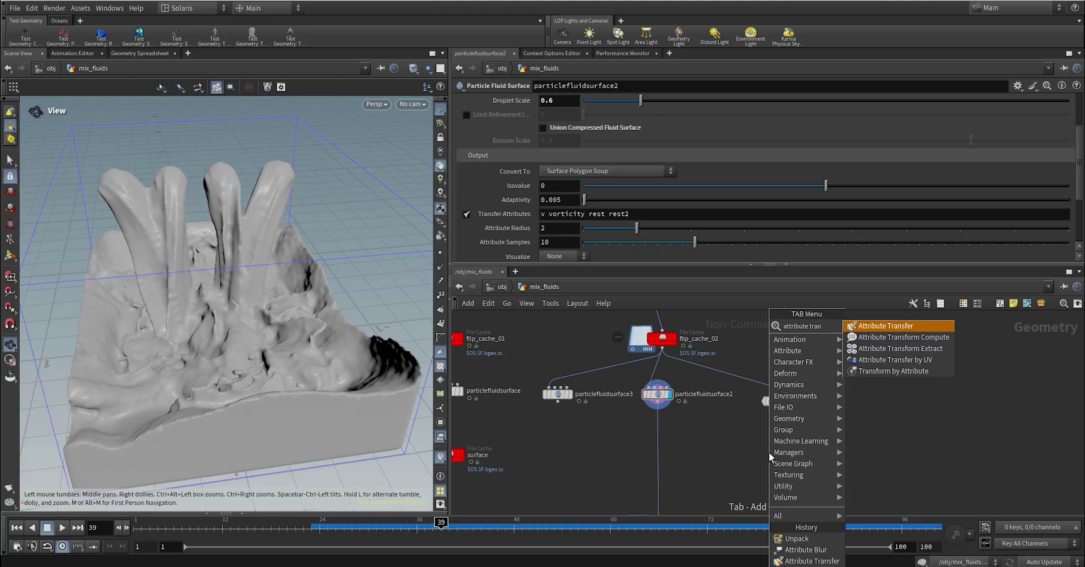
{"action": "key", "text": "Return"}
{"action": "key", "text": "Return"}
{"action": "left_click", "coordinate": [778, 461]}
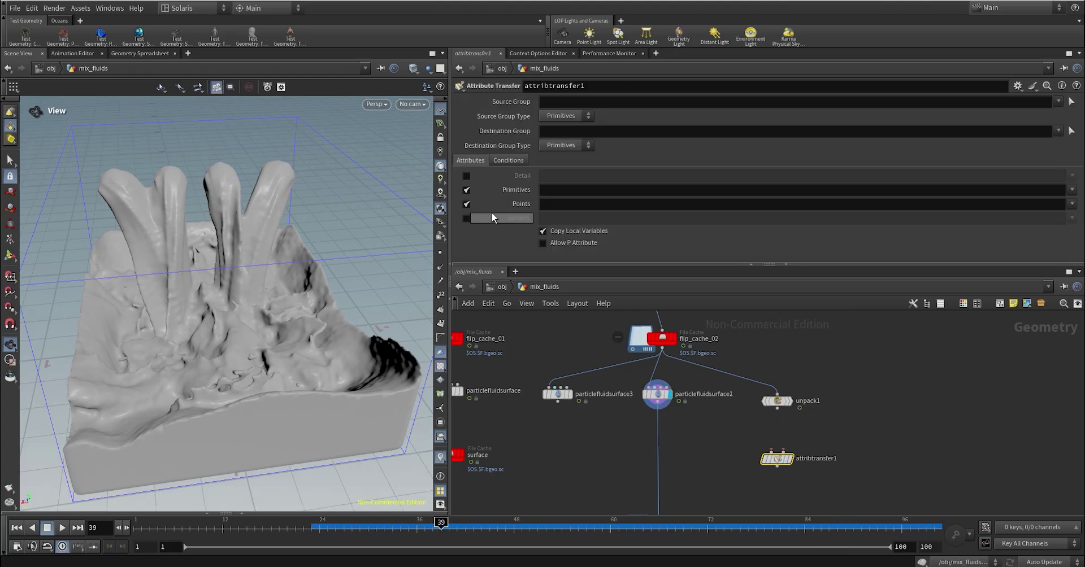
- Limit the Attribute Transfer to the point attribute Cd, connect unpack1 to both inputs and display the node
{"action": "left_click", "coordinate": [466, 190]}
{"action": "left_click", "coordinate": [572, 202]}
{"action": "type", "text": "Cd"}
{"action": "key", "text": "Return"}
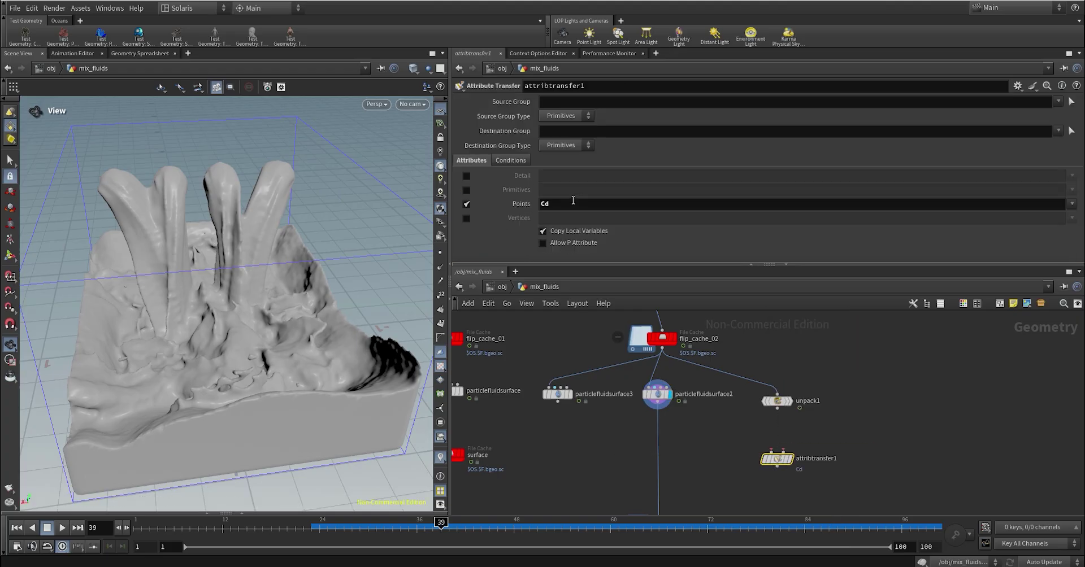
{"action": "left_click_drag", "start_coordinate": [777, 408], "coordinate": [795, 461]}
{"action": "left_click", "coordinate": [790, 460]}
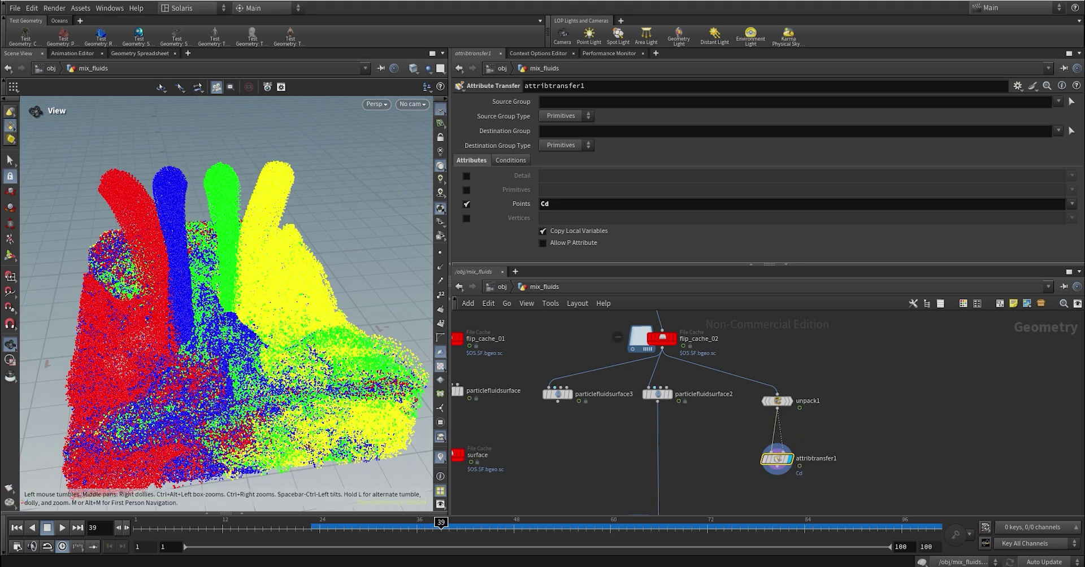
- Set the Attribute Transfer's distance threshold to 0.1, blend width to 0.2 and max sample count to 50
{"action": "left_click", "coordinate": [517, 162]}
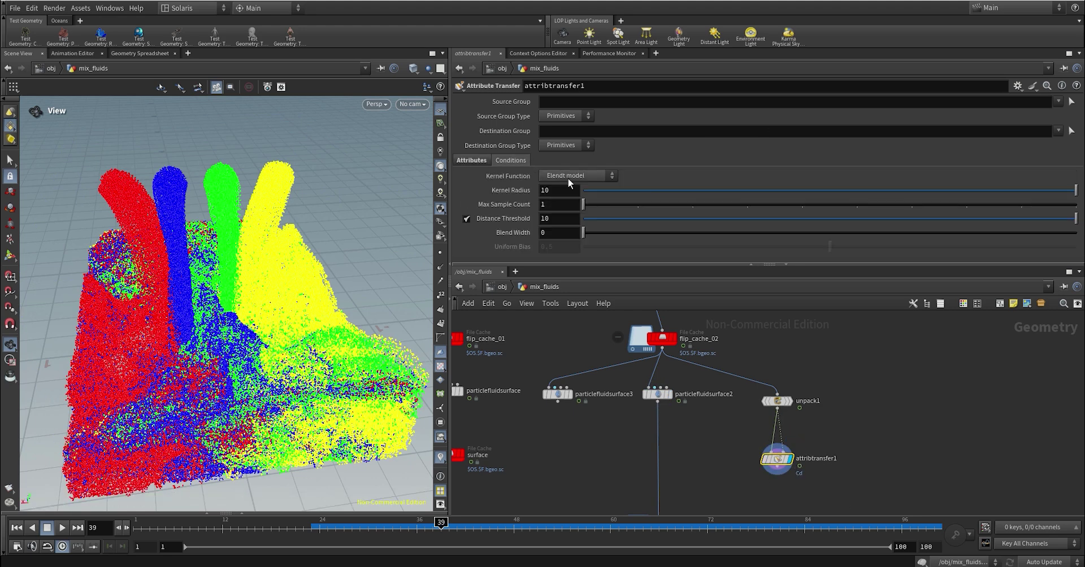
{"action": "left_click", "coordinate": [564, 219]}
{"action": "type", "text": ".1"}
{"action": "key", "text": "Return"}
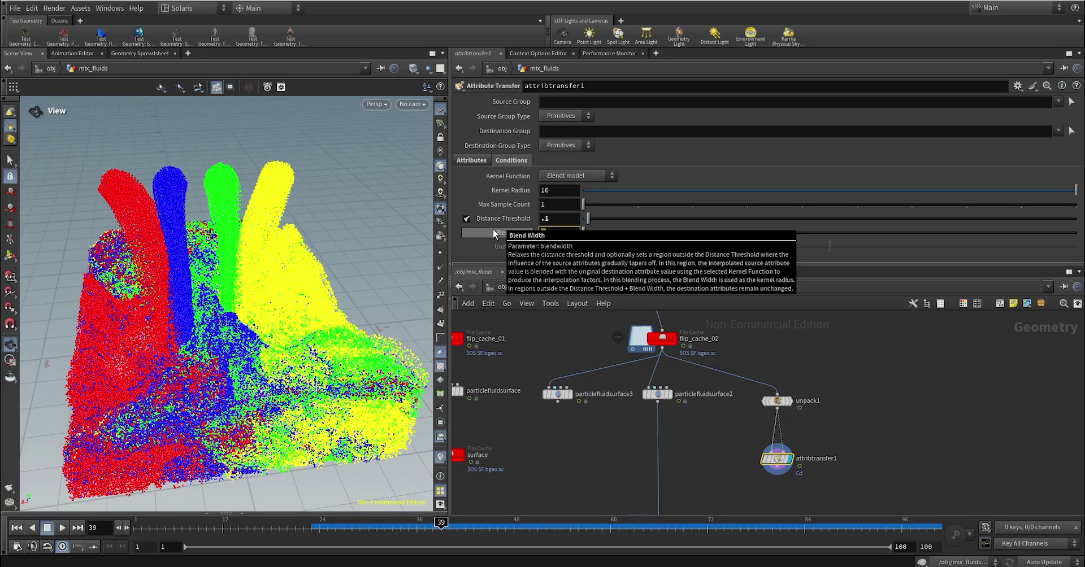
{"action": "double_click", "coordinate": [548, 205]}
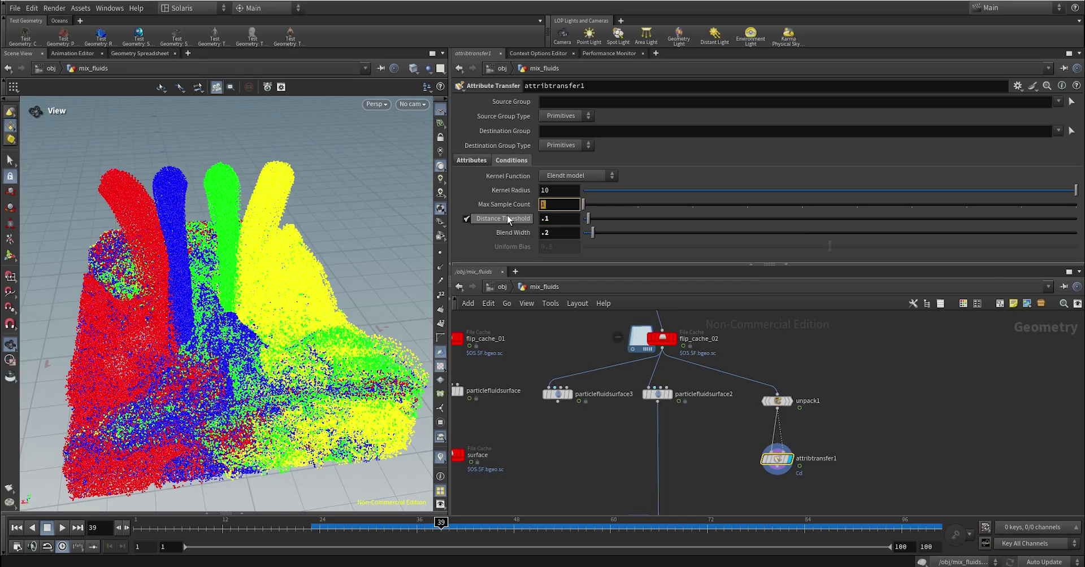
{"action": "mouse_move", "coordinate": [507, 215]}
{"action": "type", "text": "50"}
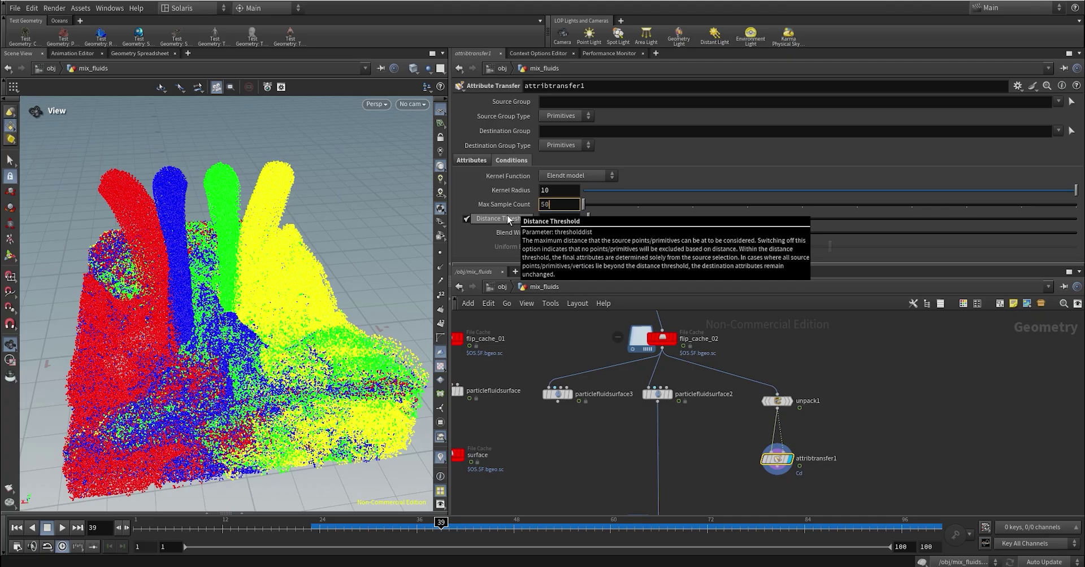
{"action": "key", "text": "Return"}
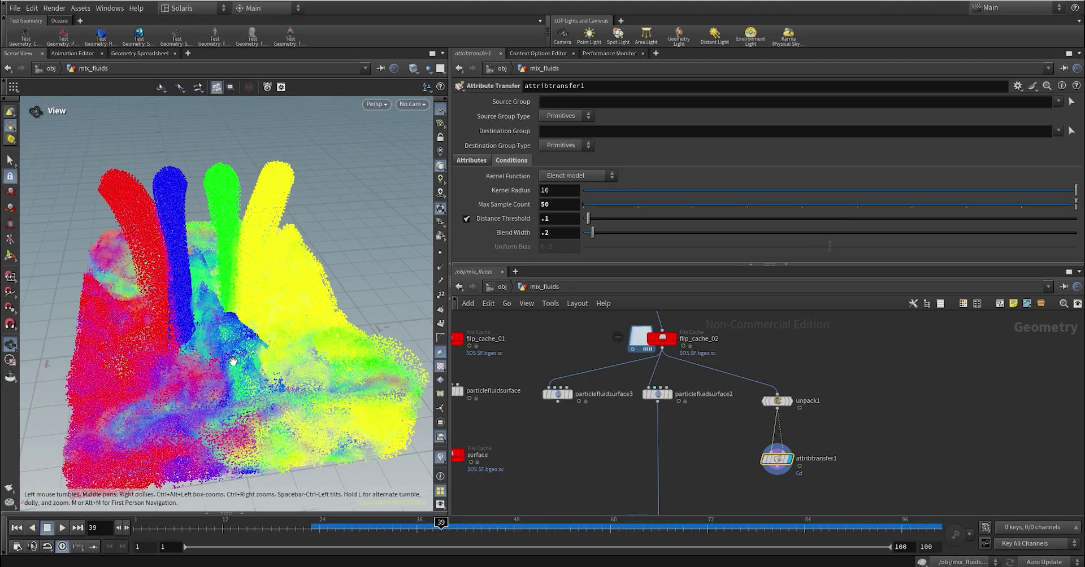
- Try a max sample count of 100 on the Attribute Transfer, and undo the change
{"action": "left_click_drag", "start_coordinate": [562, 208], "coordinate": [514, 222]}
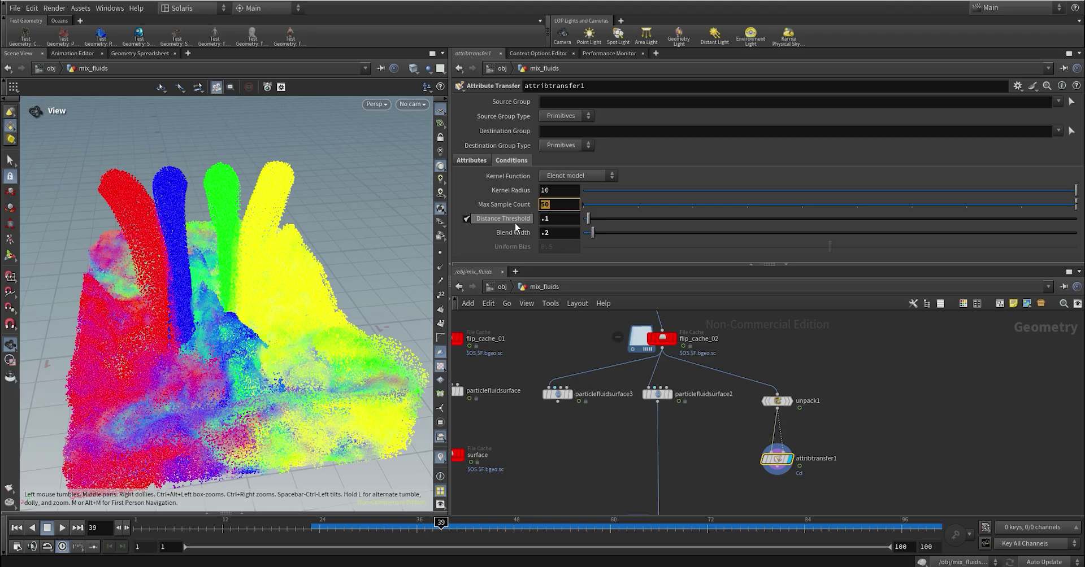
{"action": "type", "text": "100"}
{"action": "key", "text": "Return"}
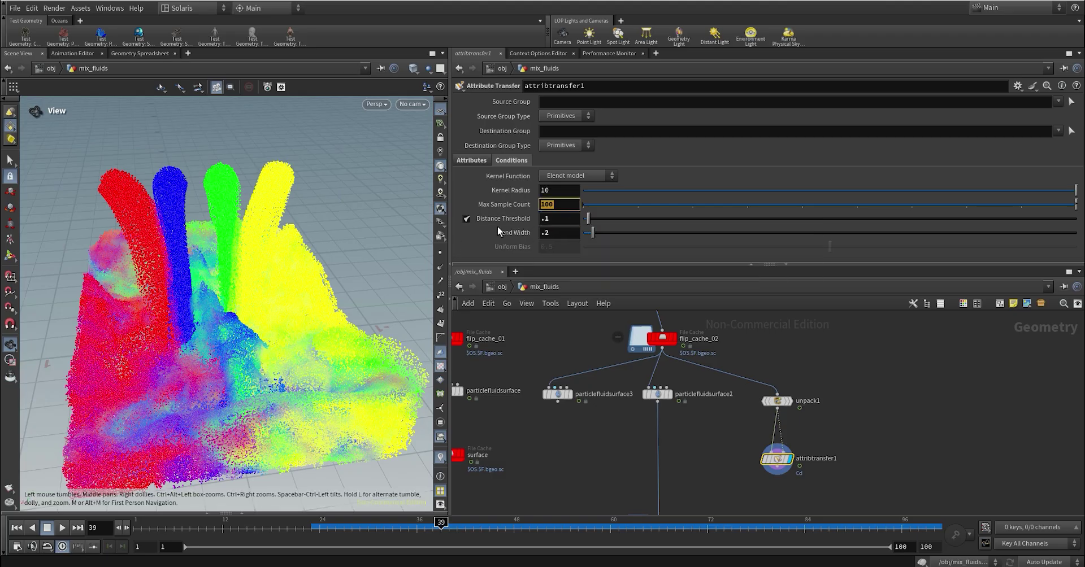
{"action": "key", "text": "ctrl+z"}
- Add an Attribute Blur node below attribtransfer1, connect it to that node's output and display it
{"action": "middle_click_drag", "start_coordinate": [840, 464], "coordinate": [842, 372]}
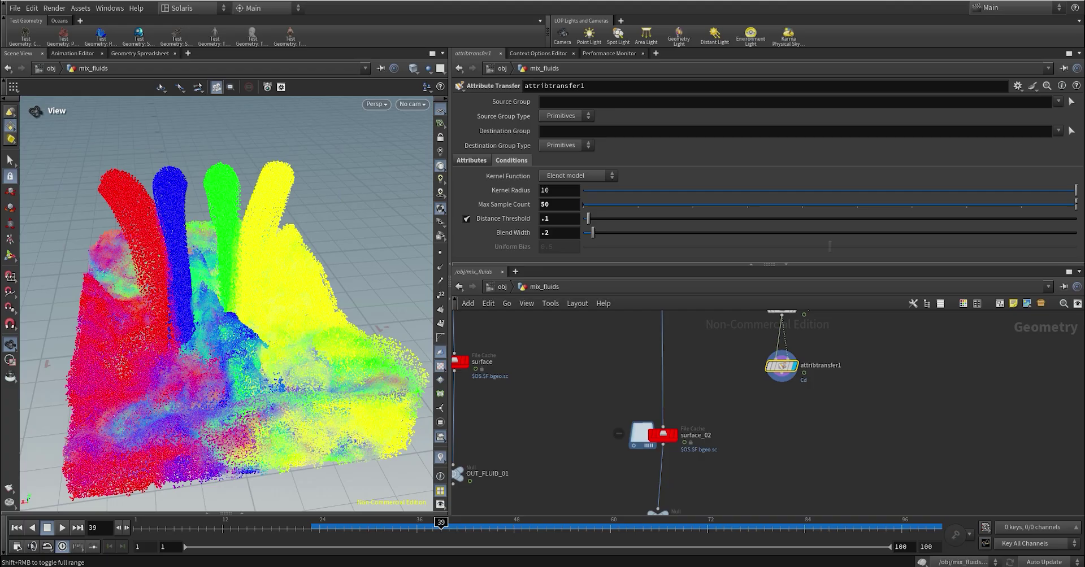
{"action": "key", "text": "Tab"}
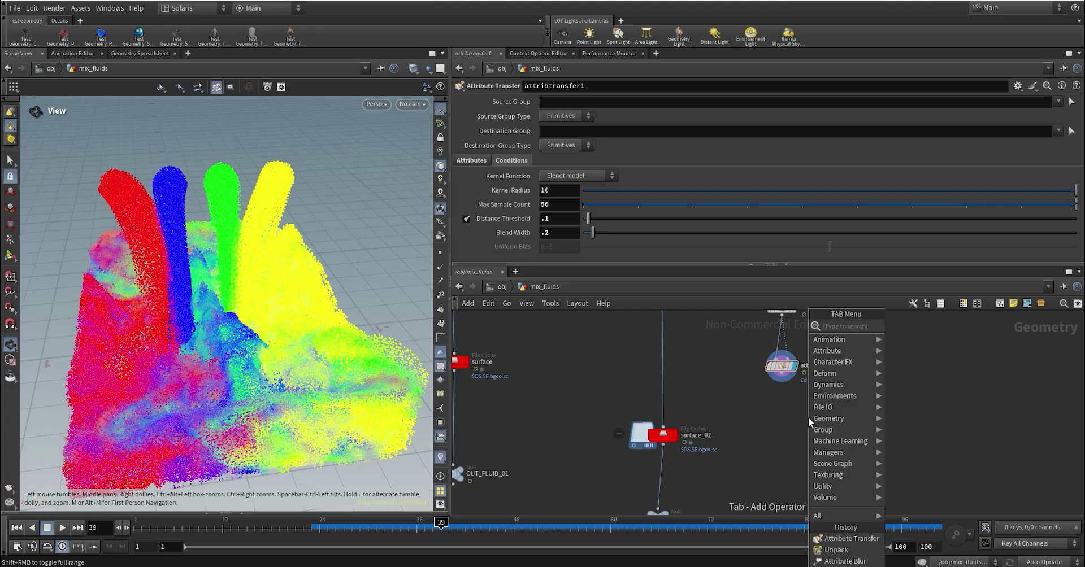
{"action": "type", "text": "attribute b"}
{"action": "key", "text": "Return"}
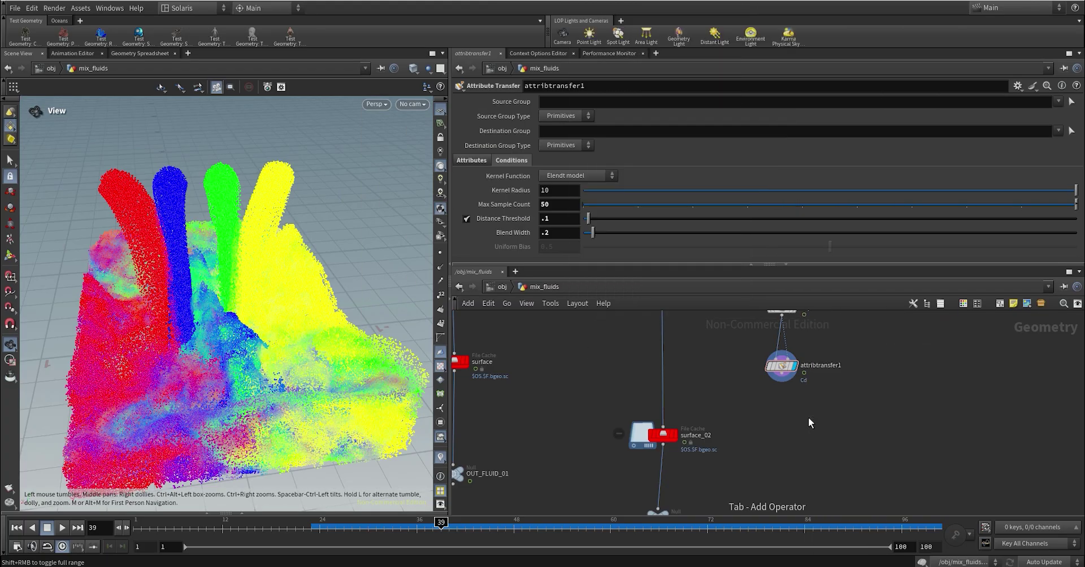
{"action": "left_click", "coordinate": [790, 417]}
{"action": "left_click_drag", "start_coordinate": [781, 407], "coordinate": [781, 374]}
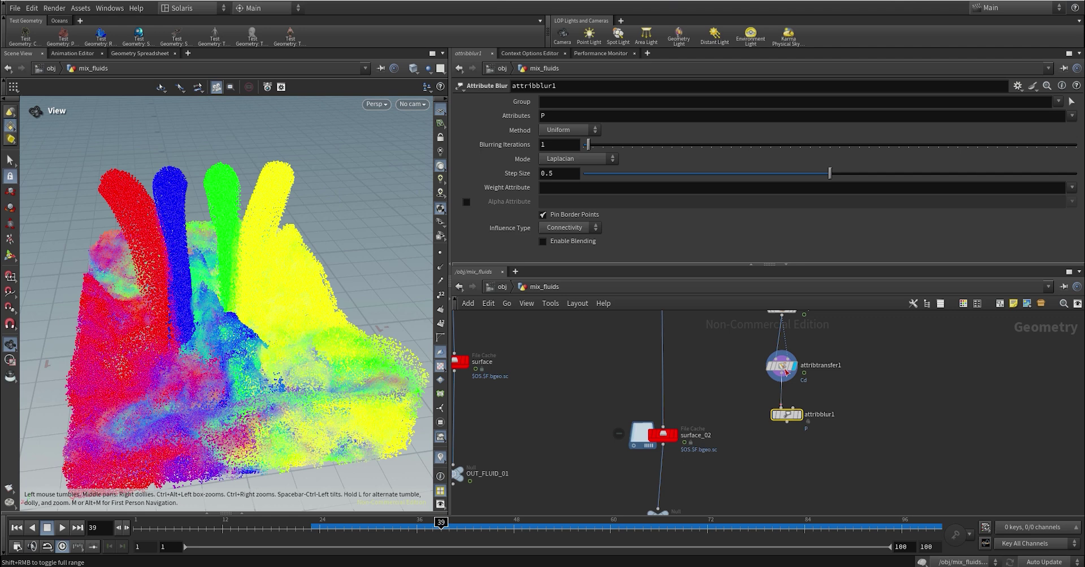
{"action": "left_click_drag", "start_coordinate": [800, 419], "coordinate": [795, 417]}
{"action": "left_click", "coordinate": [794, 414]}
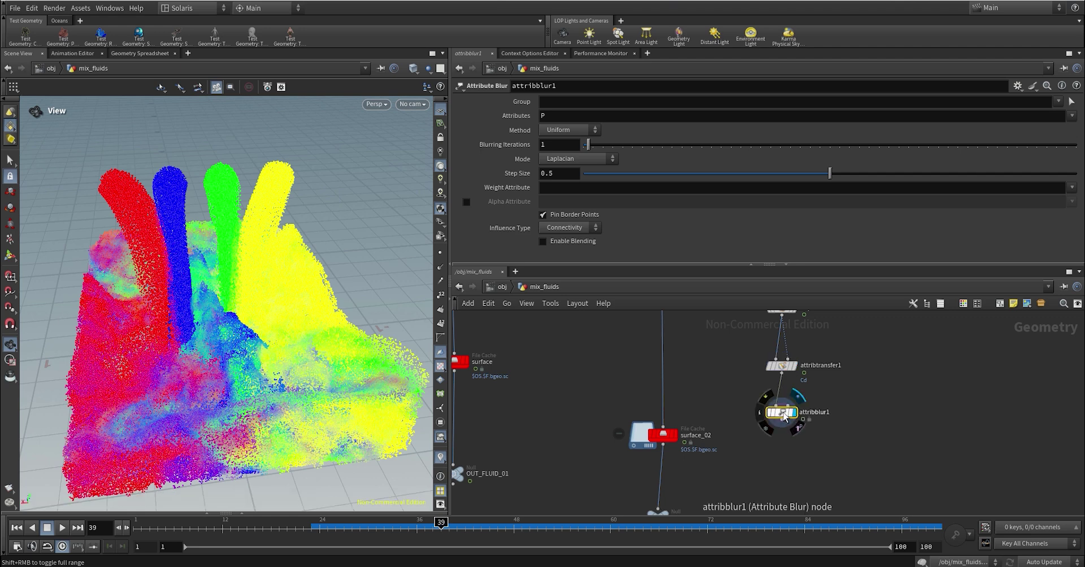
- Make the Attribute Blur work on the Cd attribute with the Proximity influence type
{"action": "left_click_drag", "start_coordinate": [552, 117], "coordinate": [437, 135]}
{"action": "key", "text": "Return"}
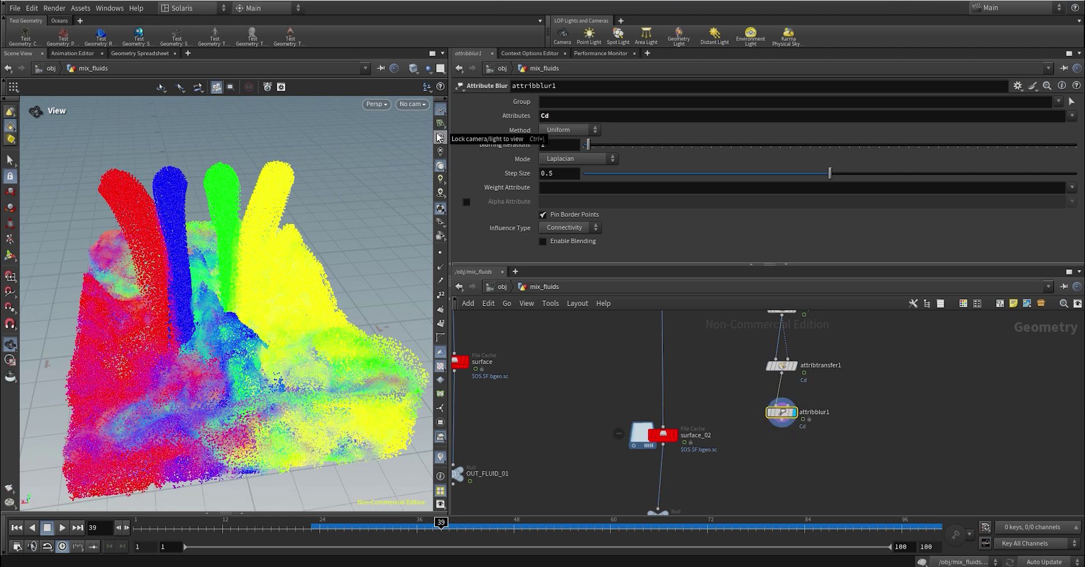
{"action": "left_click", "coordinate": [587, 228]}
{"action": "left_click", "coordinate": [569, 242]}
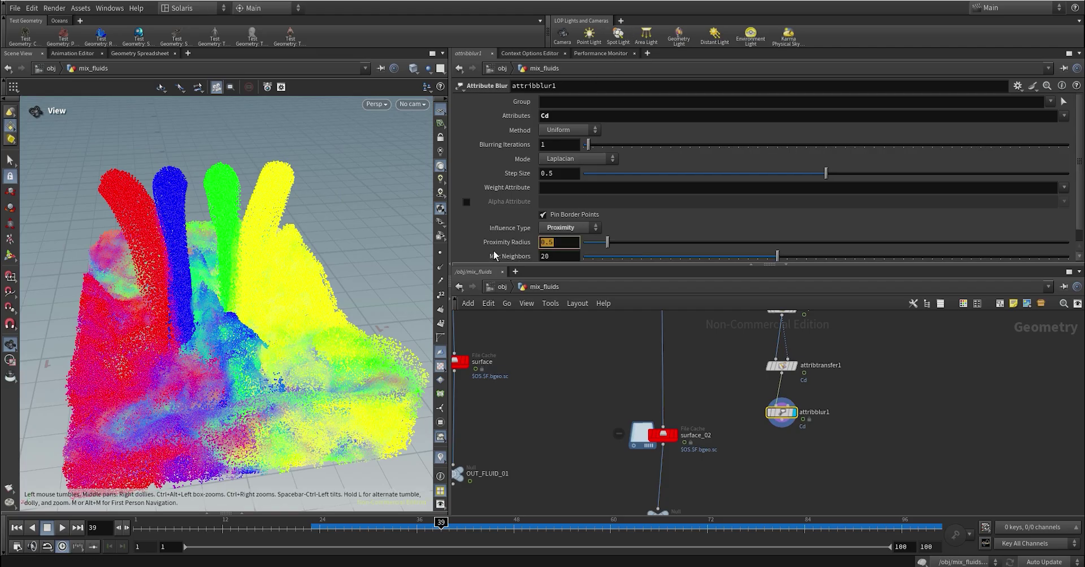
- Set the Attribute Blur's proximity radius to 0.25, max neighbors to 100 and blurring iterations to 40
{"action": "type", "text": ".25"}
{"action": "key", "text": "Tab"}
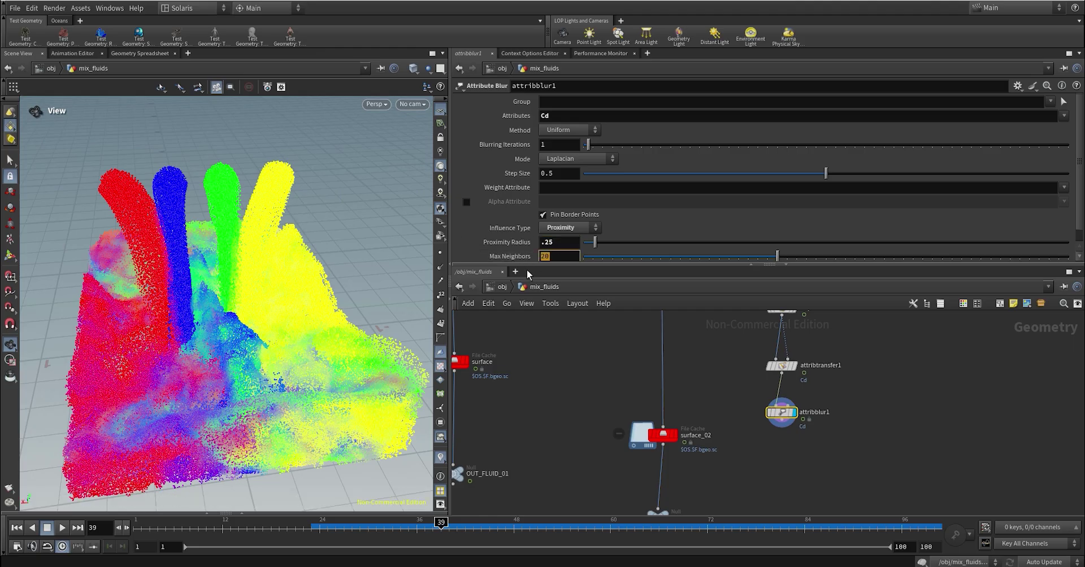
{"action": "key", "text": "Return"}
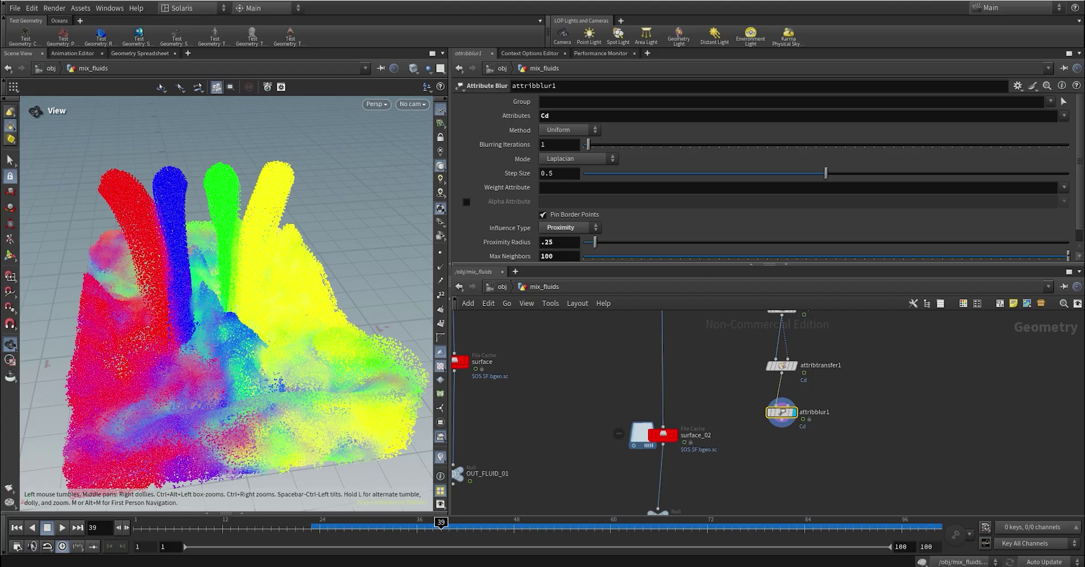
{"action": "left_click_drag", "start_coordinate": [558, 146], "coordinate": [448, 165]}
{"action": "key", "text": "Return"}
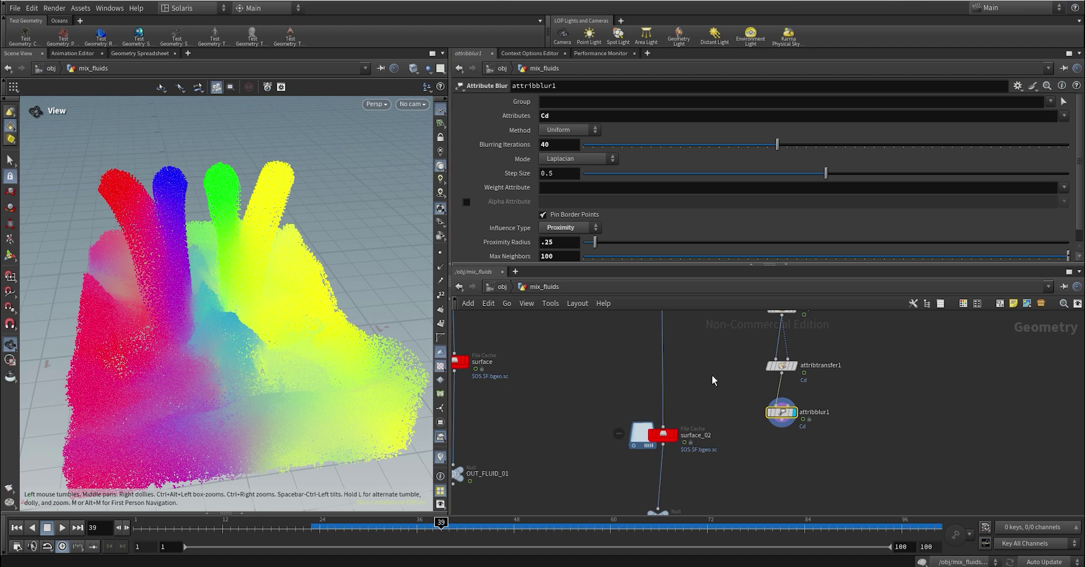
- Move particlefluidsurface2 further down its branch and display its surface
{"action": "middle_click_drag", "start_coordinate": [689, 406], "coordinate": [690, 439]}
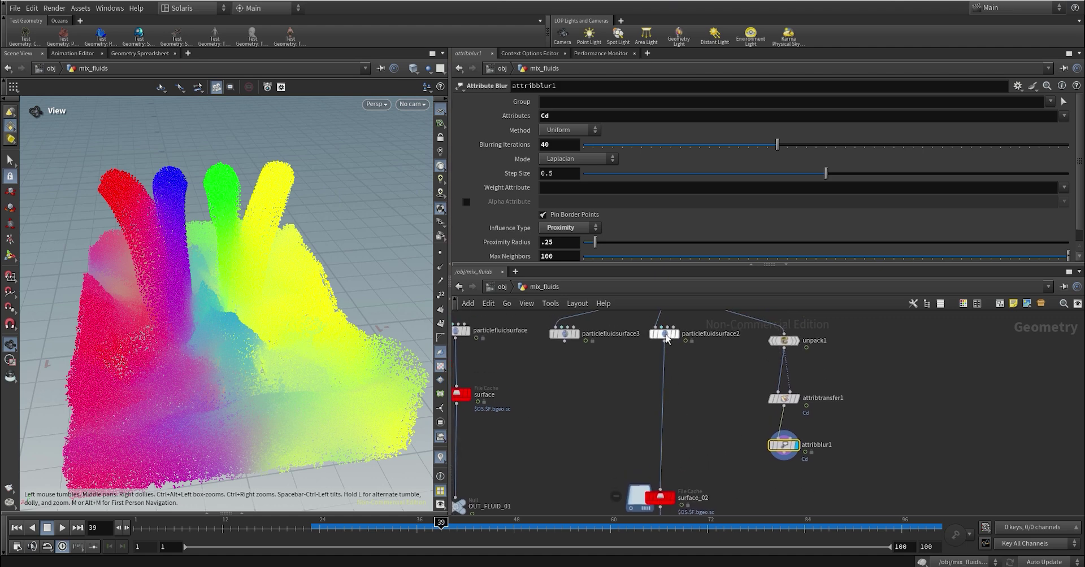
{"action": "left_click_drag", "start_coordinate": [667, 338], "coordinate": [667, 374]}
{"action": "left_click", "coordinate": [678, 370]}
- Insert an Attribute Transfer between particlefluidsurface2 and surface_02, with attribblur1 as its source, transferring only the point attribute Cd
{"action": "key", "text": "Tab"}
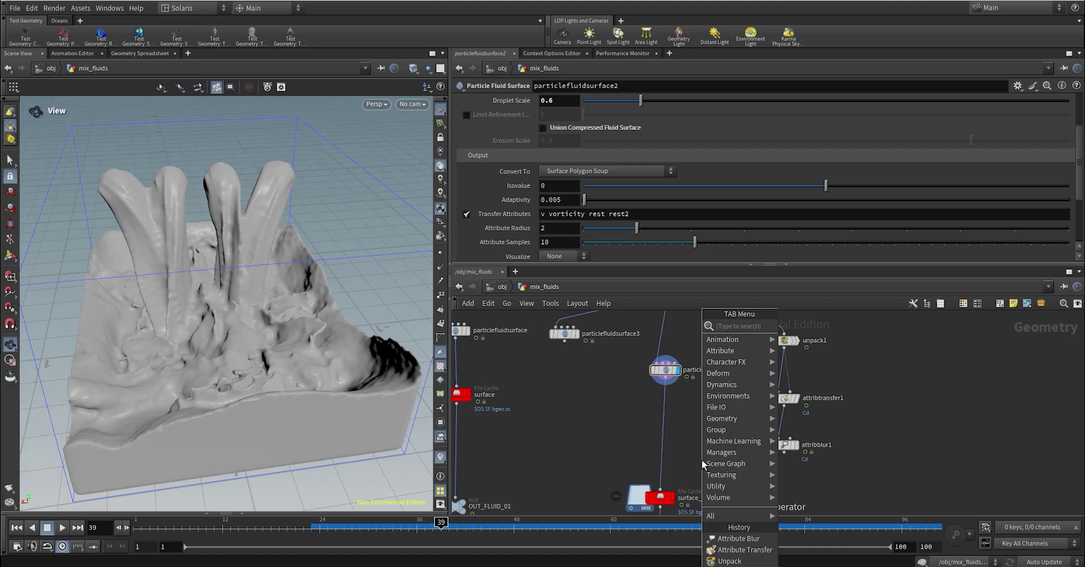
{"action": "type", "text": "attribute trans"}
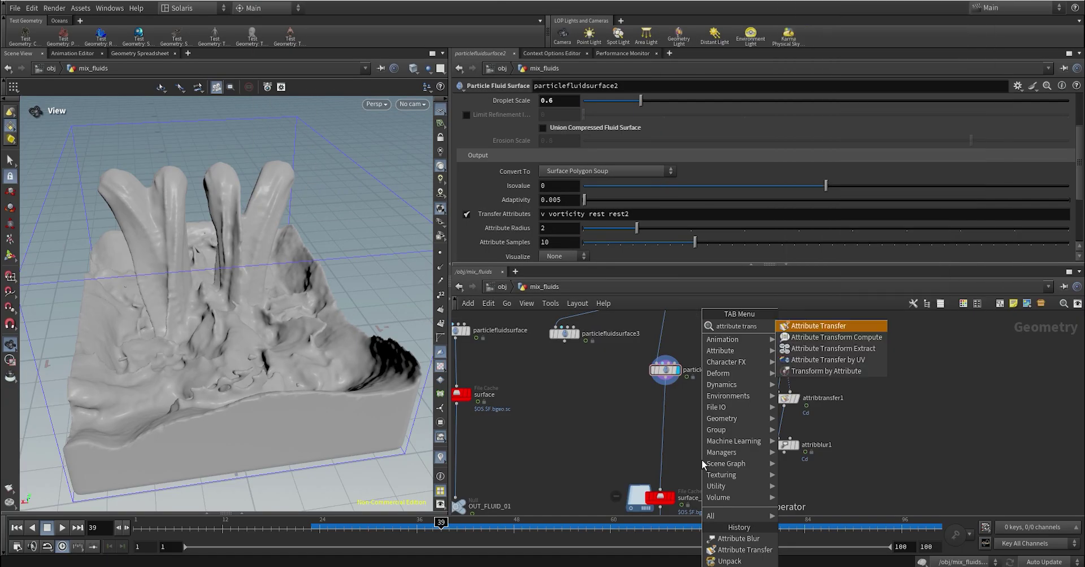
{"action": "key", "text": "Return"}
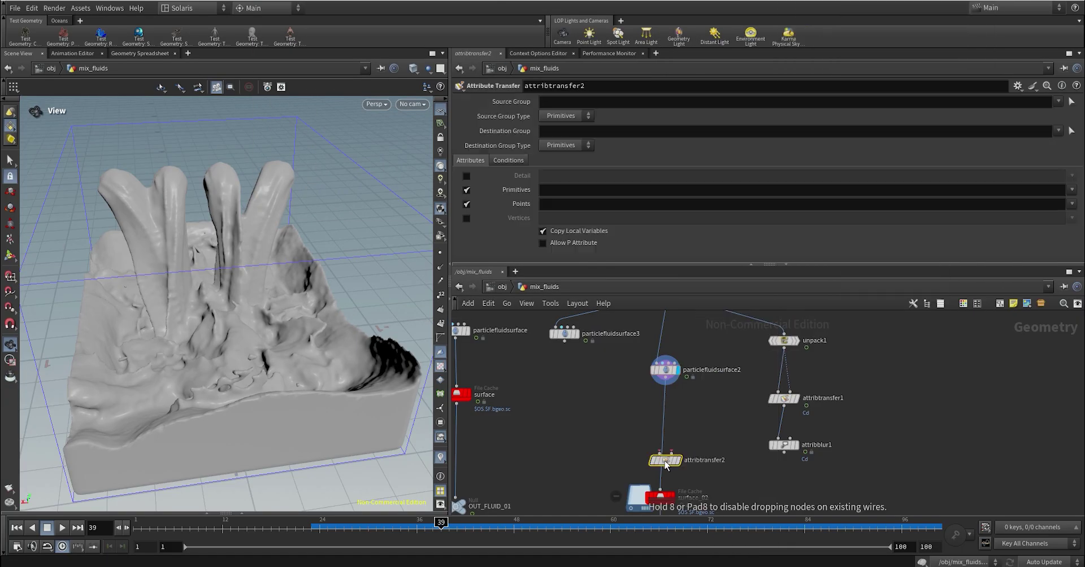
{"action": "left_click_drag", "start_coordinate": [665, 464], "coordinate": [784, 453]}
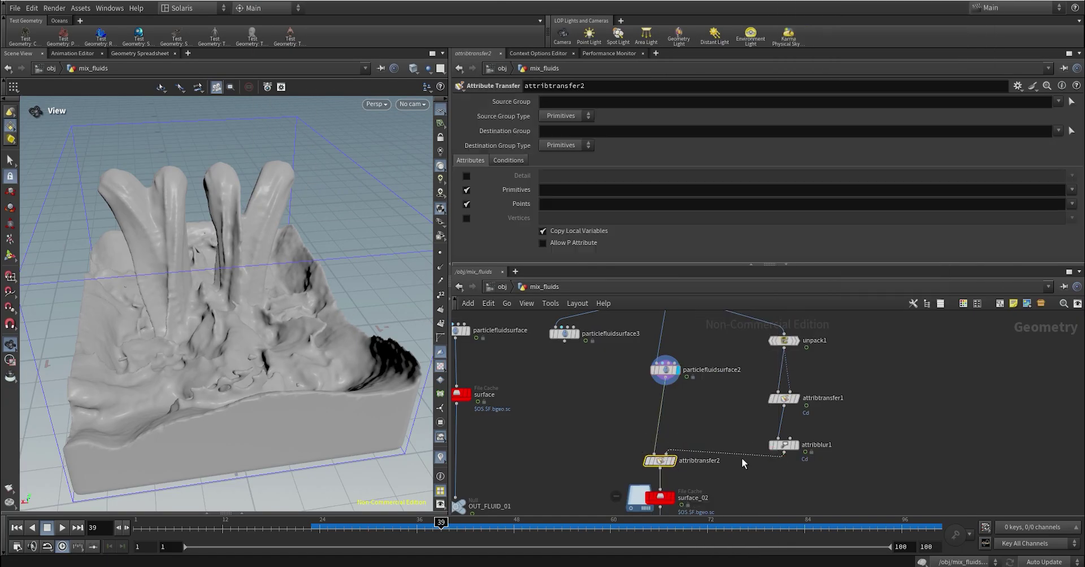
{"action": "left_click", "coordinate": [674, 462]}
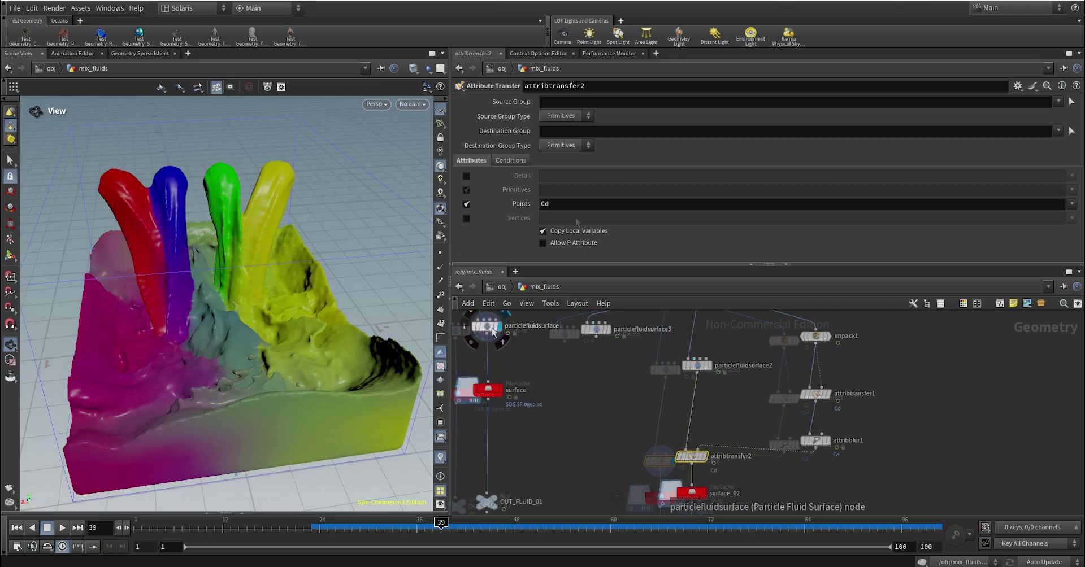
- Display particlefluidsurface and attribtransfer2 in turn to compare their colors, and move attribblur1 closer to attribtransfer1
{"action": "left_click", "coordinate": [499, 326]}
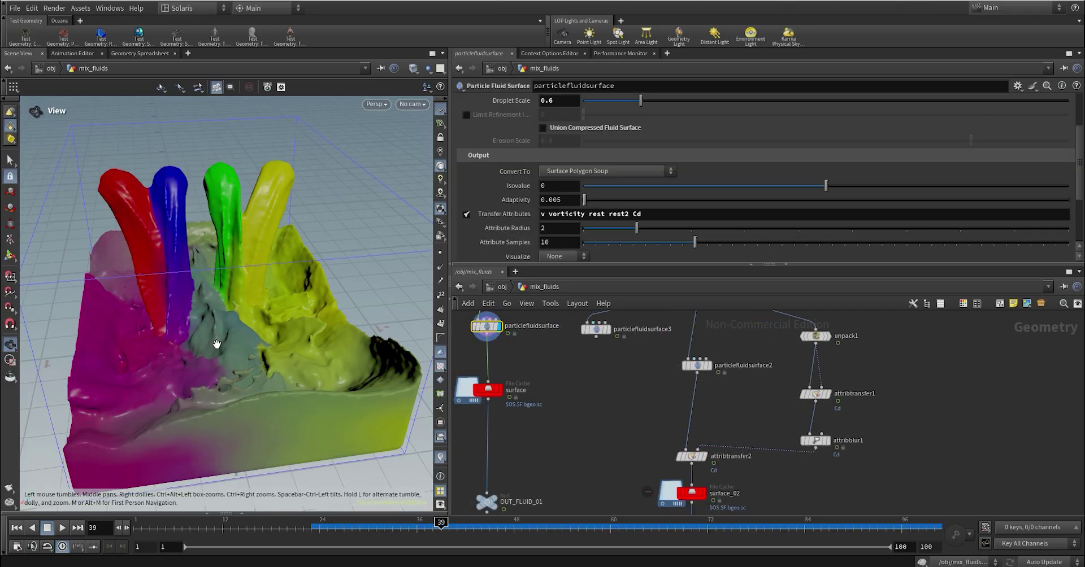
{"action": "left_click", "coordinate": [704, 456]}
{"action": "left_click", "coordinate": [690, 456]}
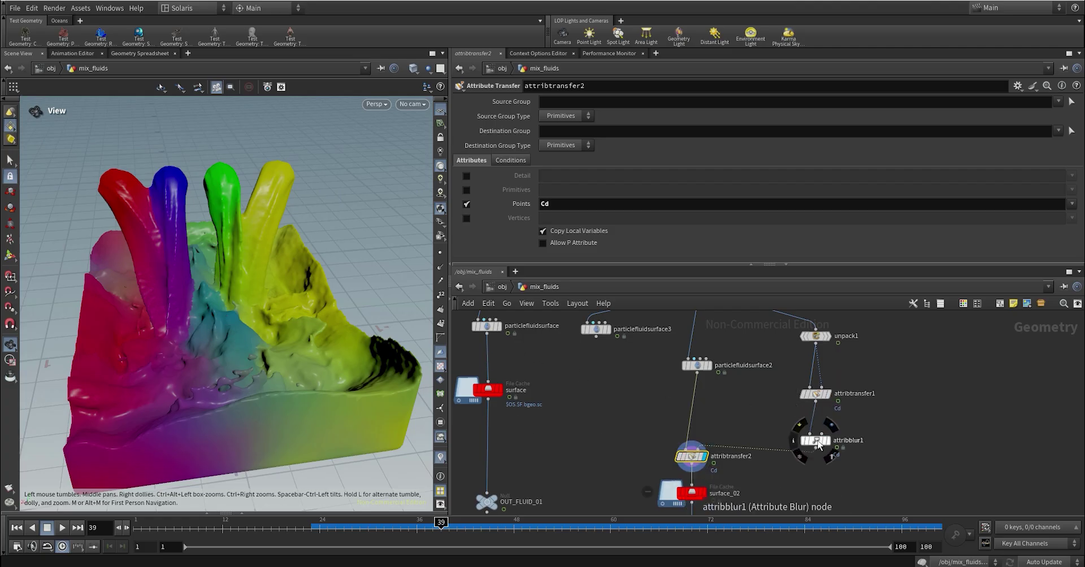
{"action": "left_click_drag", "start_coordinate": [815, 440], "coordinate": [816, 428]}
{"action": "left_click", "coordinate": [499, 326]}
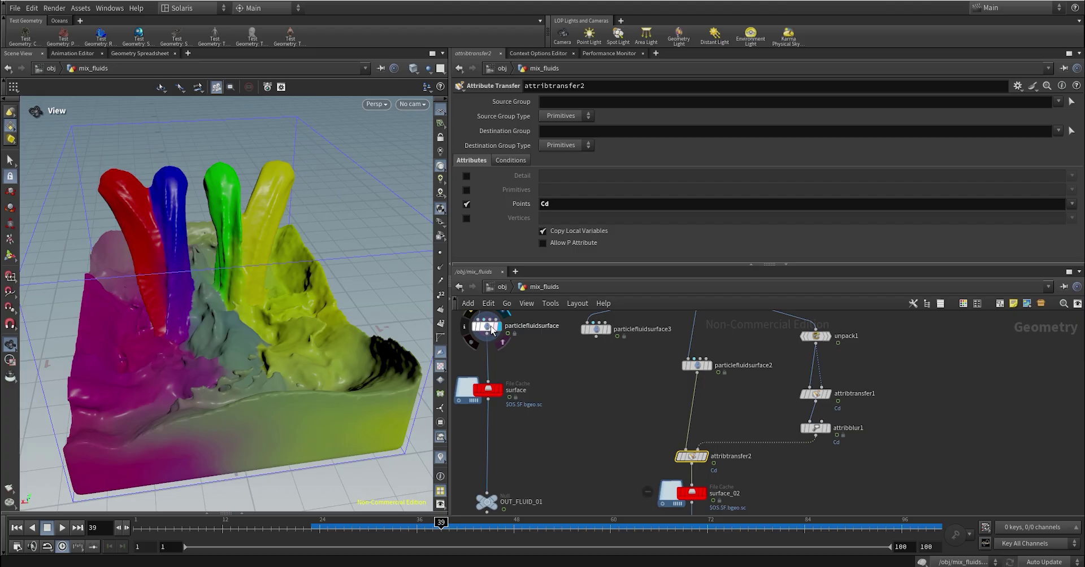
{"action": "left_click", "coordinate": [486, 326]}
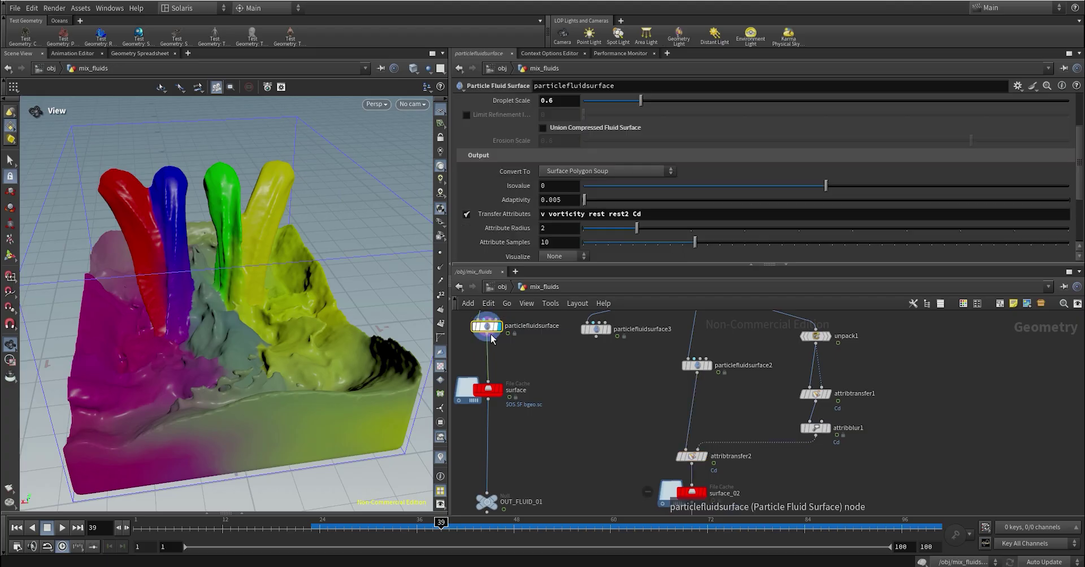
{"action": "left_click", "coordinate": [703, 456]}
- Try 80 blurring iterations on attribblur1
{"action": "left_click", "coordinate": [813, 428]}
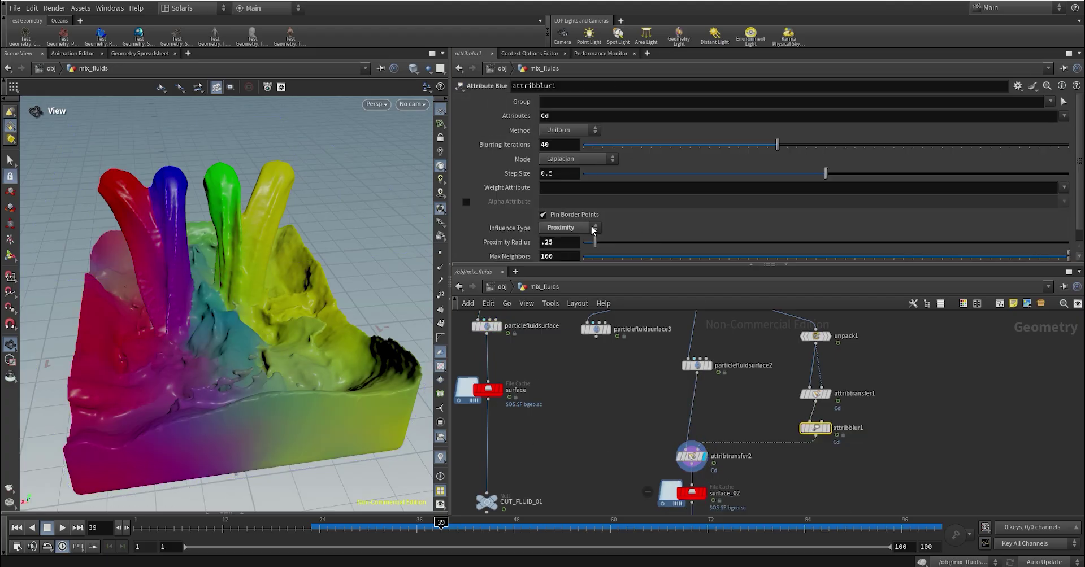
{"action": "double_click", "coordinate": [564, 145]}
{"action": "type", "text": "80"}
{"action": "key", "text": "Return"}
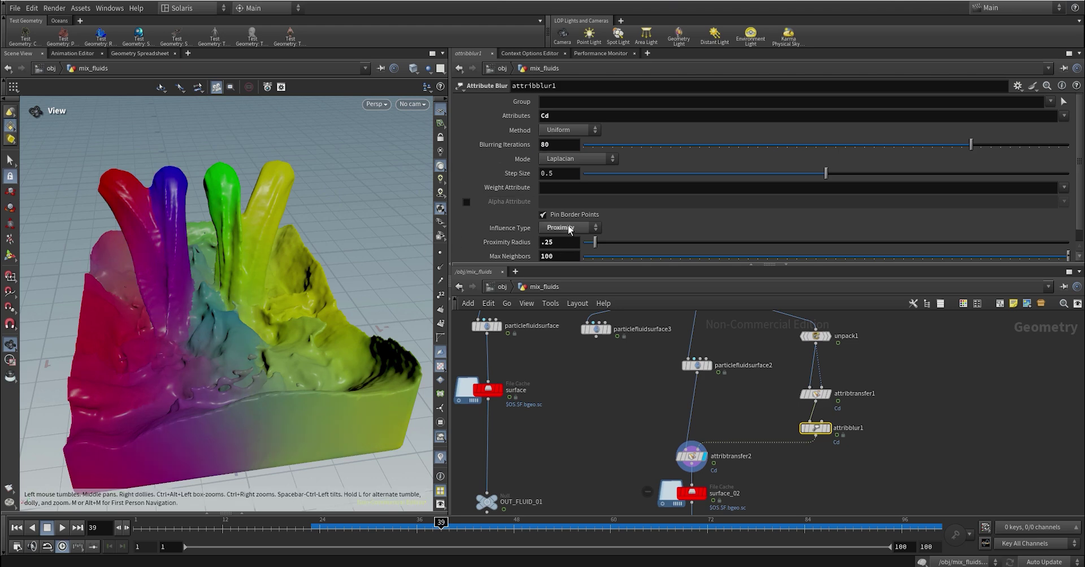
- Compare the color mixing on particlefluidsurface and attribtransfer2, checking frames 39, 79 and 24
{"action": "left_click", "coordinate": [507, 328]}
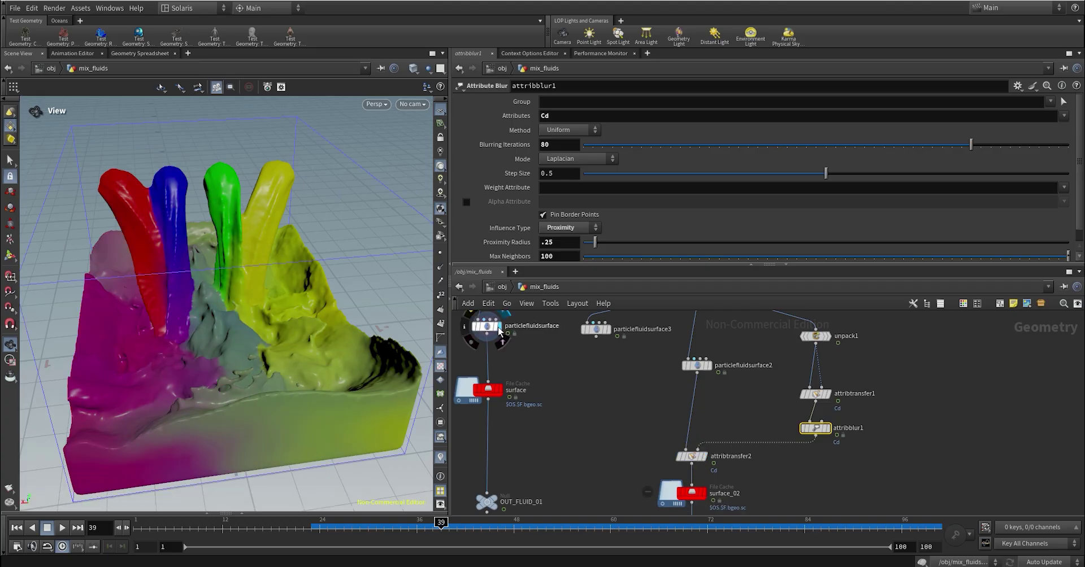
{"action": "left_click", "coordinate": [709, 462]}
{"action": "left_click", "coordinate": [692, 456]}
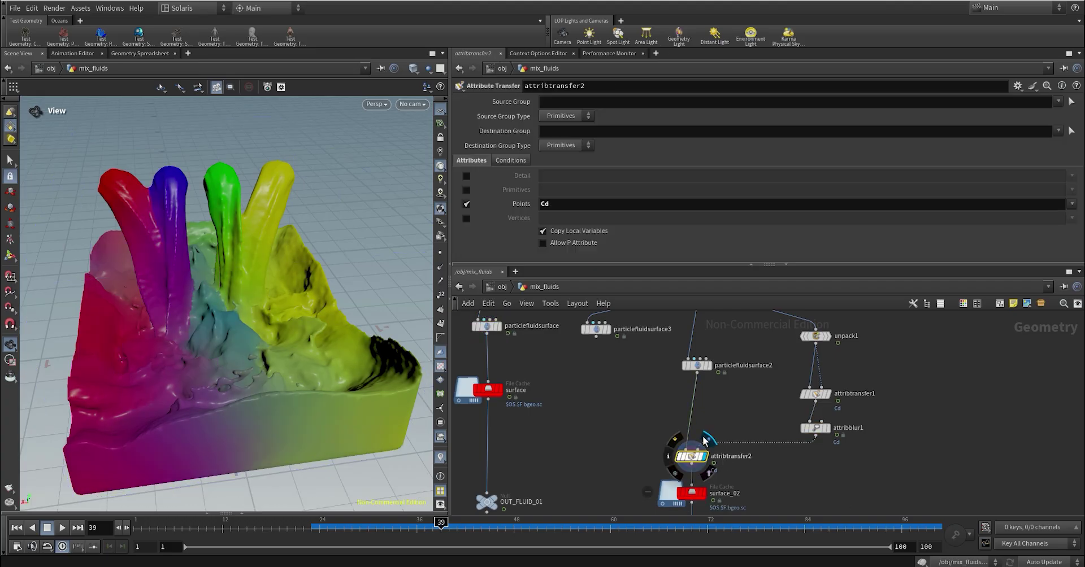
{"action": "left_click", "coordinate": [769, 533]}
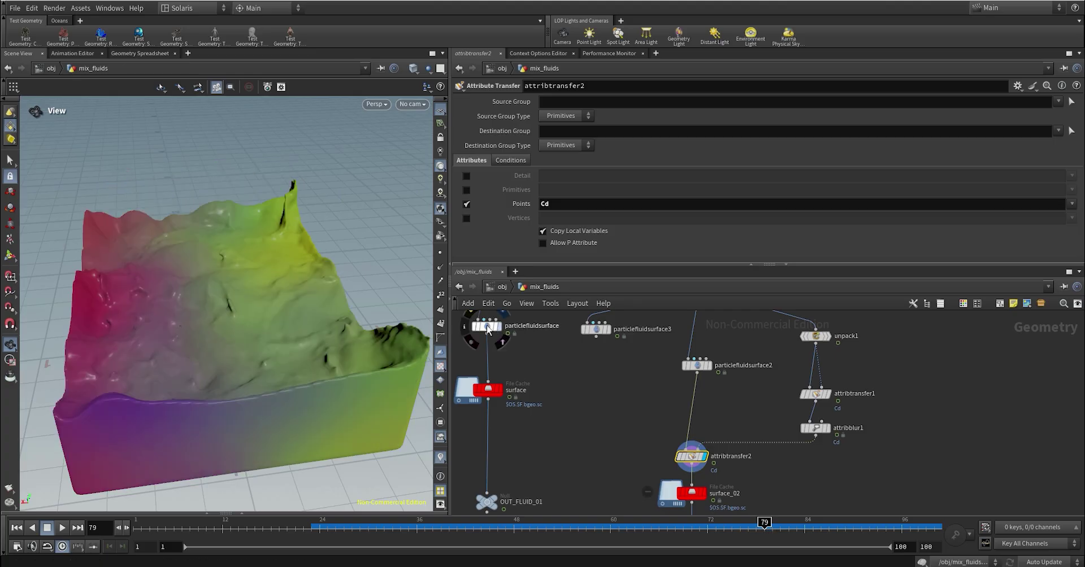
{"action": "middle_click", "coordinate": [487, 331]}
{"action": "left_click", "coordinate": [488, 331]}
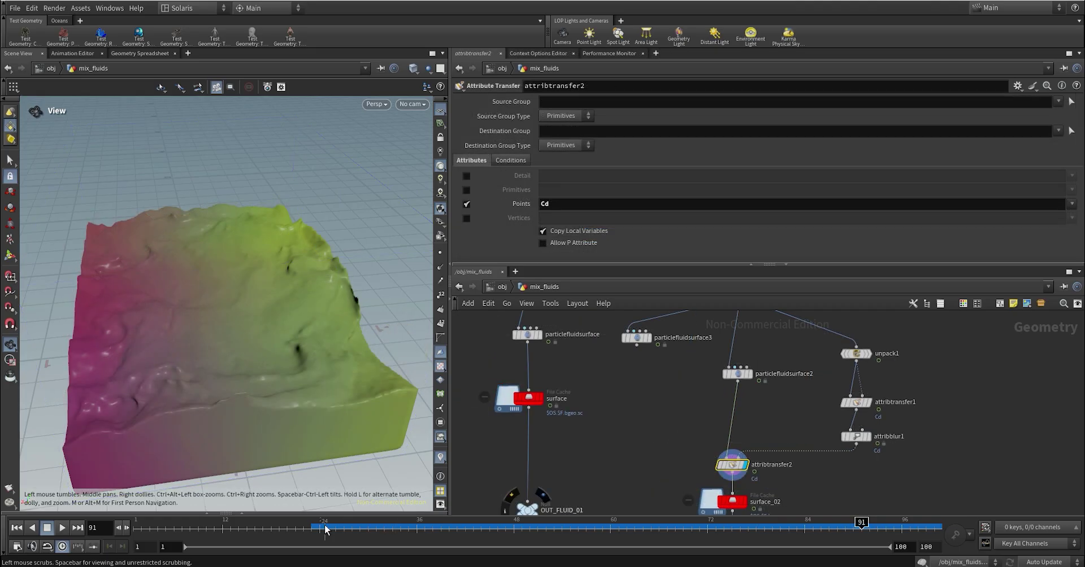
{"action": "left_click", "coordinate": [325, 526]}
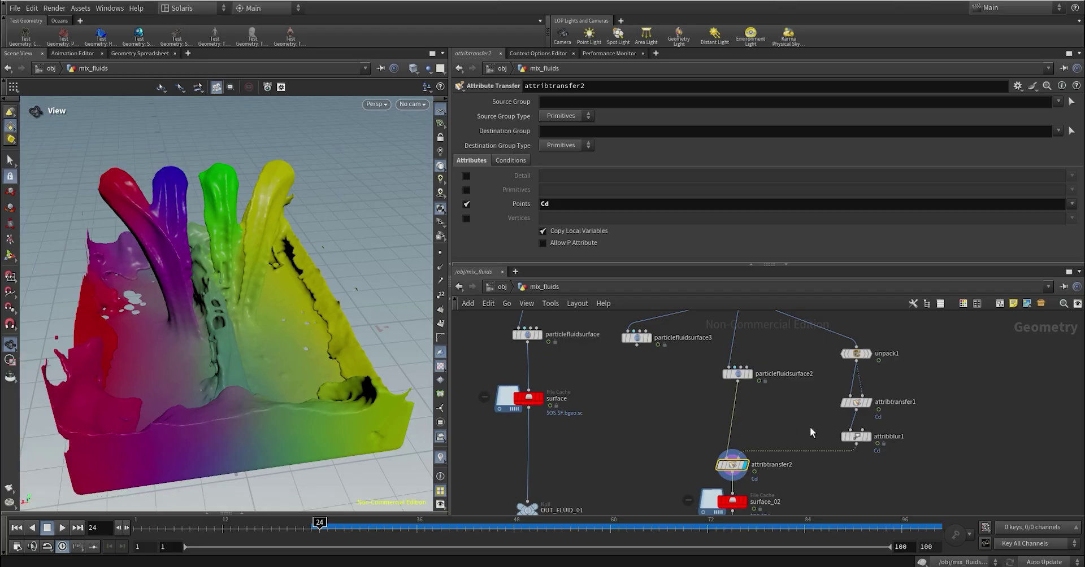
- Try 500 blurring iterations on attribblur1
{"action": "left_click", "coordinate": [855, 437]}
{"action": "left_click_drag", "start_coordinate": [564, 146], "coordinate": [462, 173]}
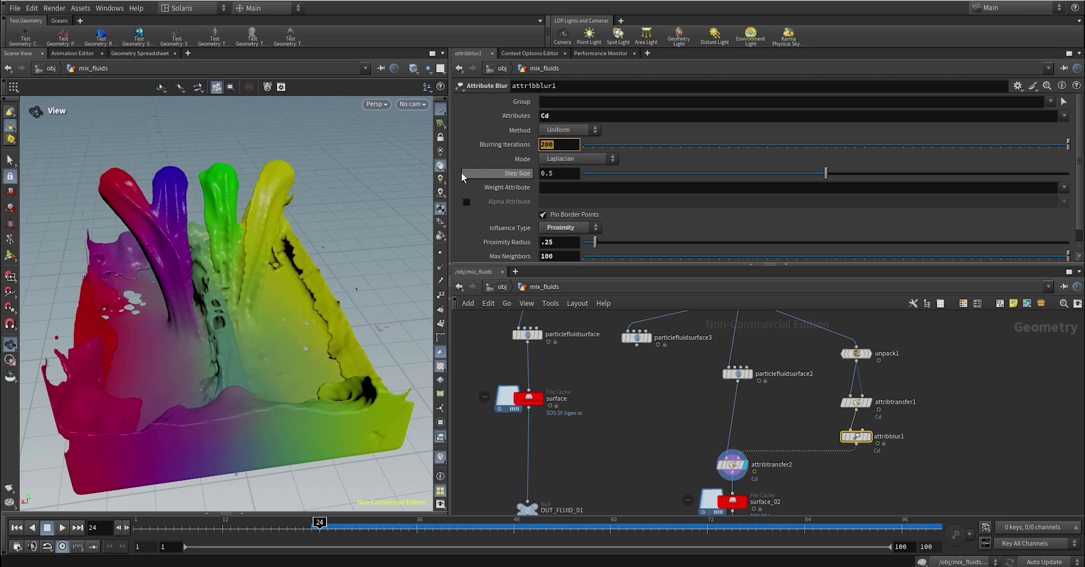
{"action": "type", "text": "500"}
{"action": "key", "text": "Return"}
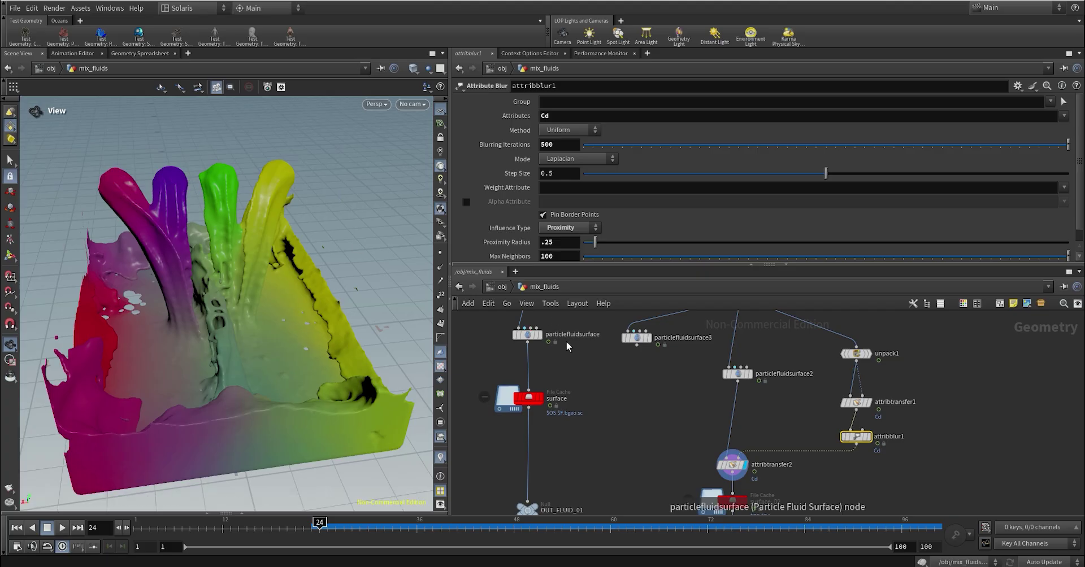
- Compare the displayed colors of particlefluidsurface and attribtransfer2, and set attribblur1's blurring iterations to 250
{"action": "mouse_move", "coordinate": [542, 339]}
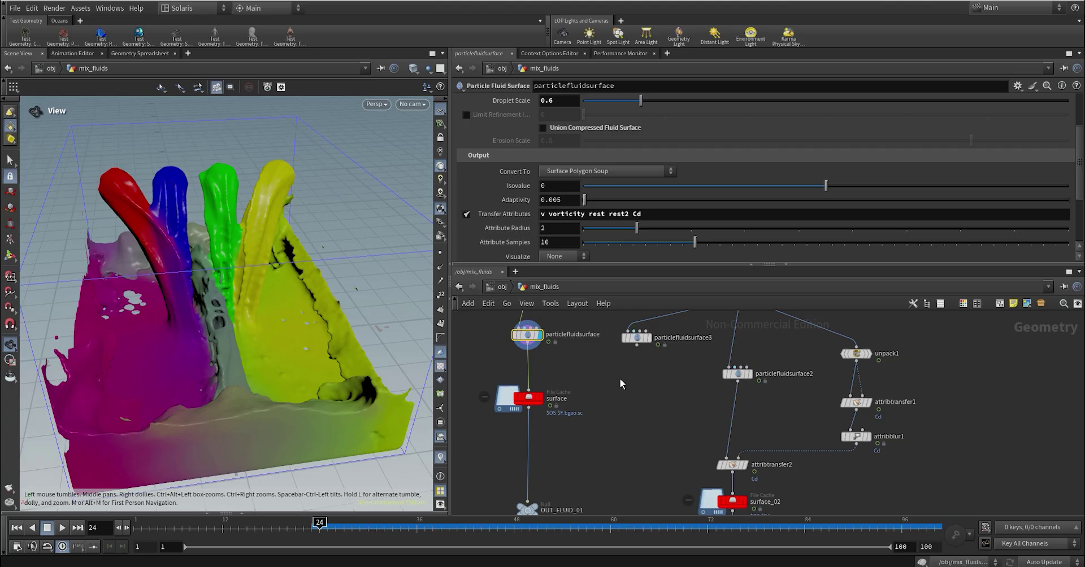
{"action": "left_click", "coordinate": [734, 464]}
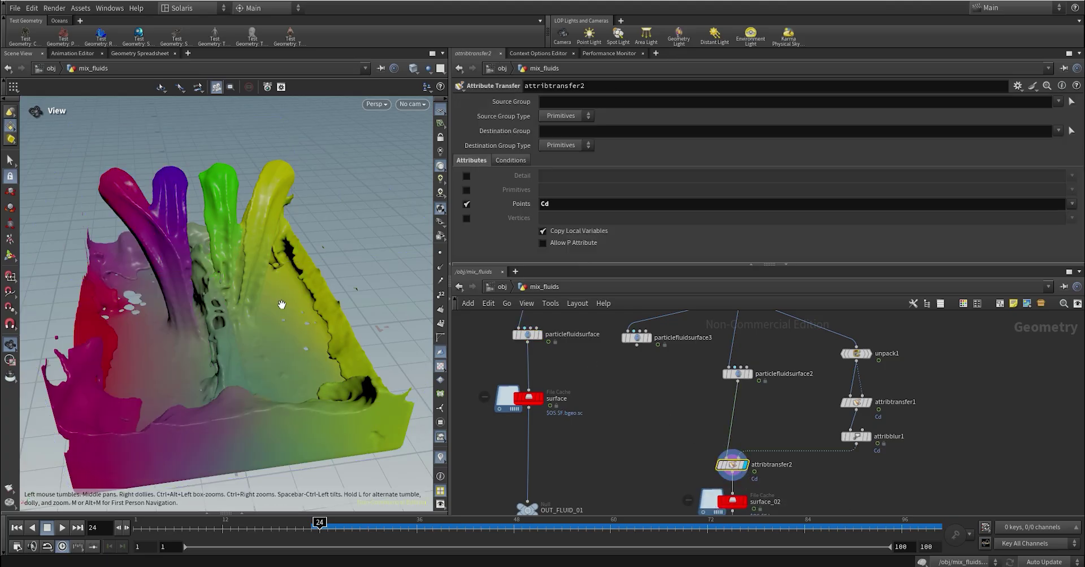
{"action": "left_click", "coordinate": [856, 436]}
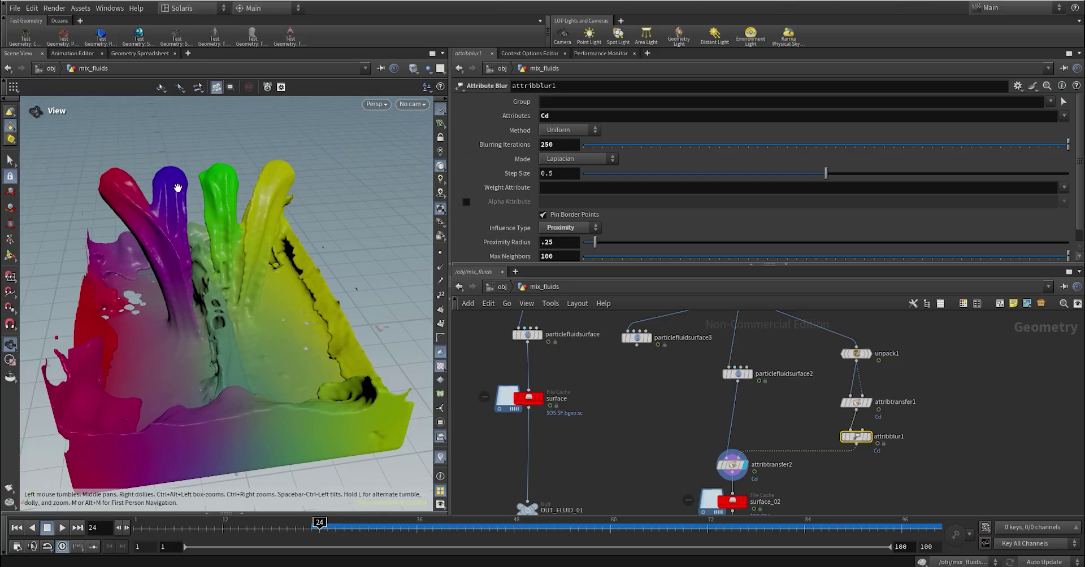
- Display particlefluidsurface and return to attribtransfer2 to compare the two color blends at frame 24
{"action": "left_click", "coordinate": [540, 335]}
{"action": "left_click", "coordinate": [526, 335]}
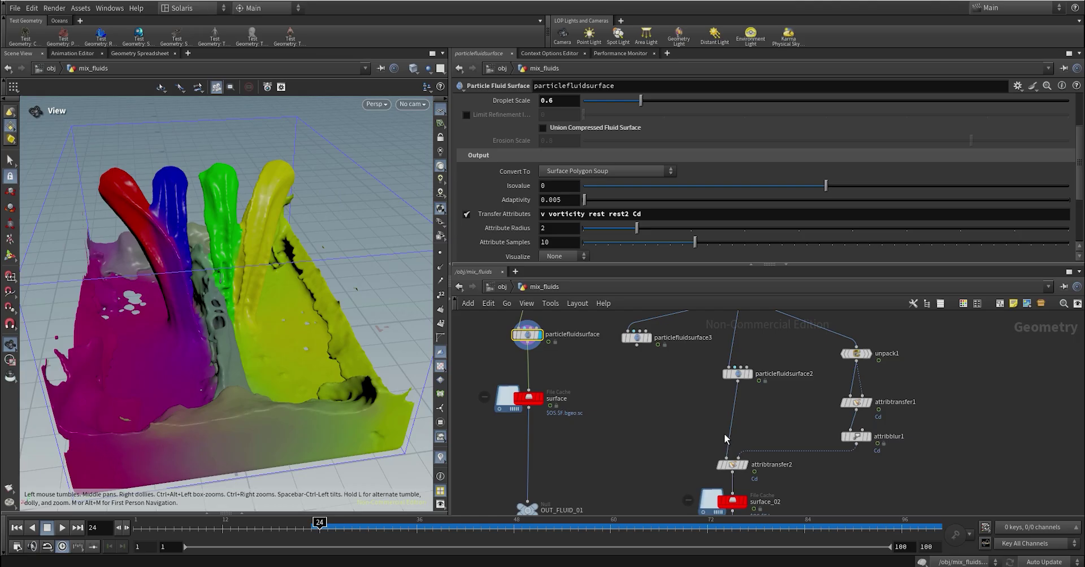
{"action": "left_click", "coordinate": [748, 465]}
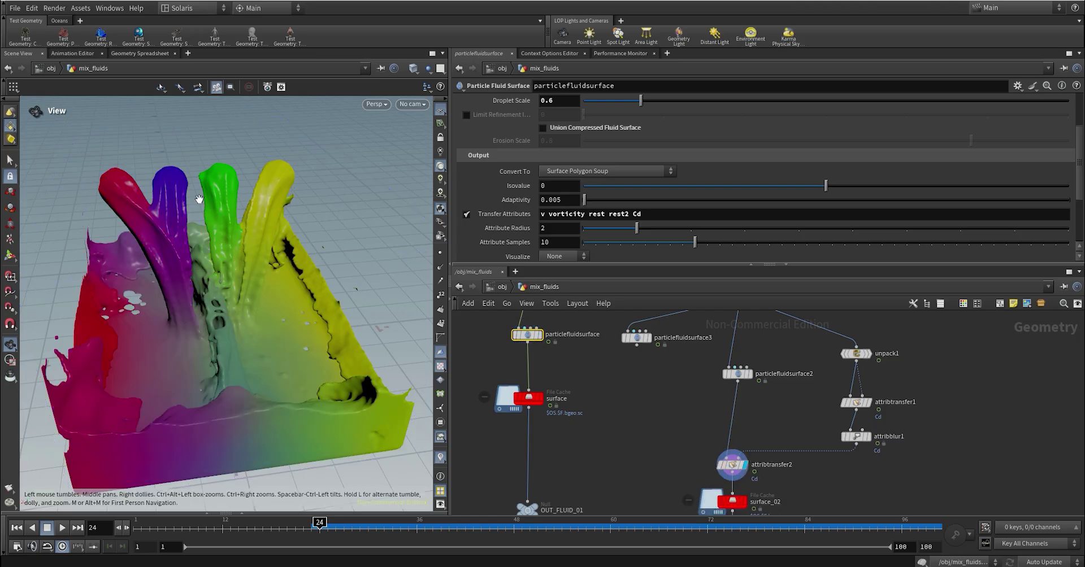
- Lower attribblur1's blurring iterations to 100 for the Cd attribute
{"action": "left_click", "coordinate": [856, 403]}
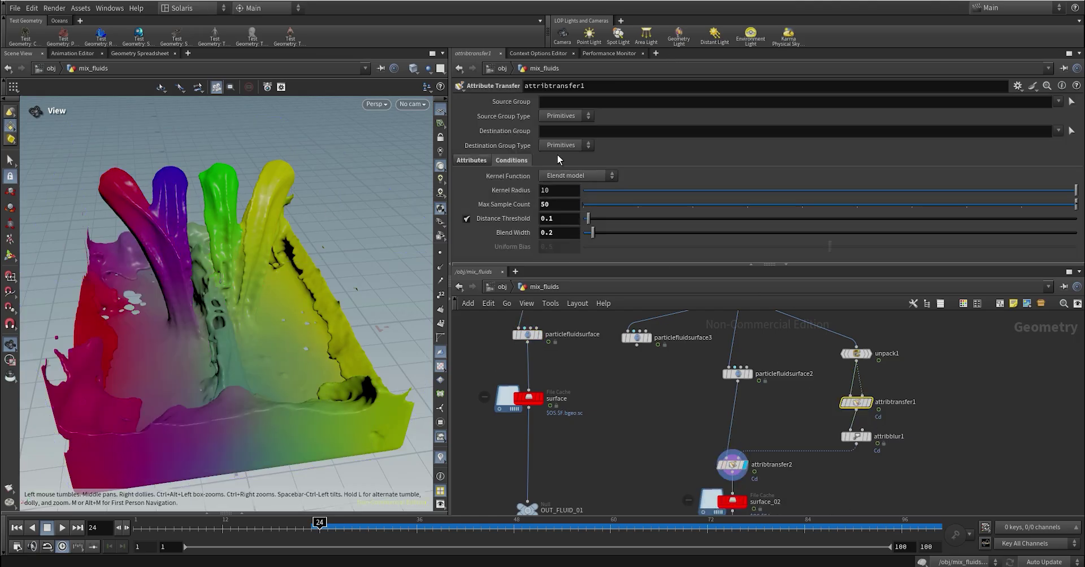
{"action": "left_click", "coordinate": [854, 437]}
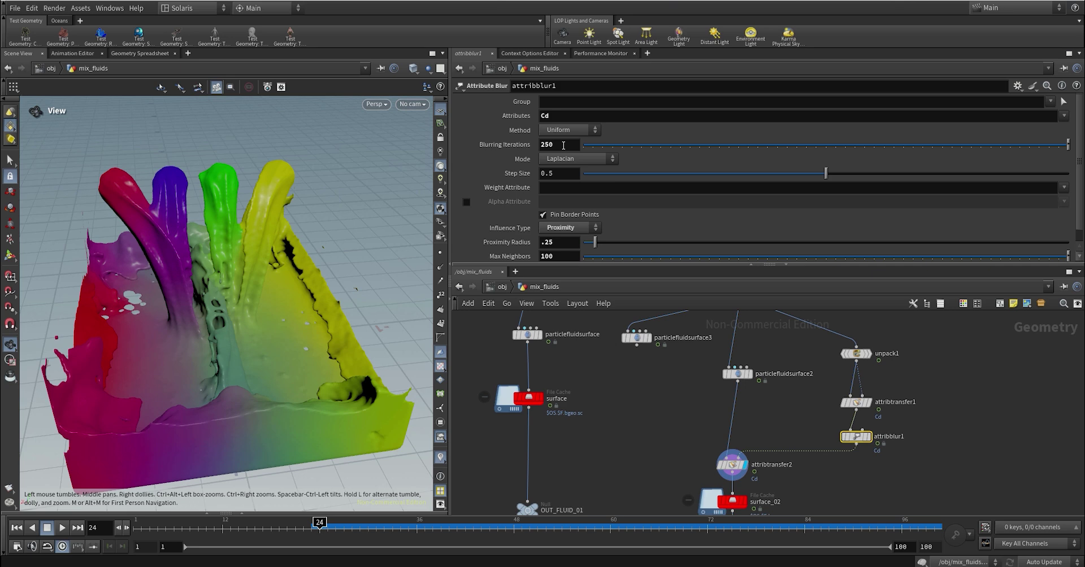
{"action": "left_click_drag", "start_coordinate": [563, 145], "coordinate": [466, 162]}
{"action": "type", "text": "100"}
{"action": "key", "text": "Return"}
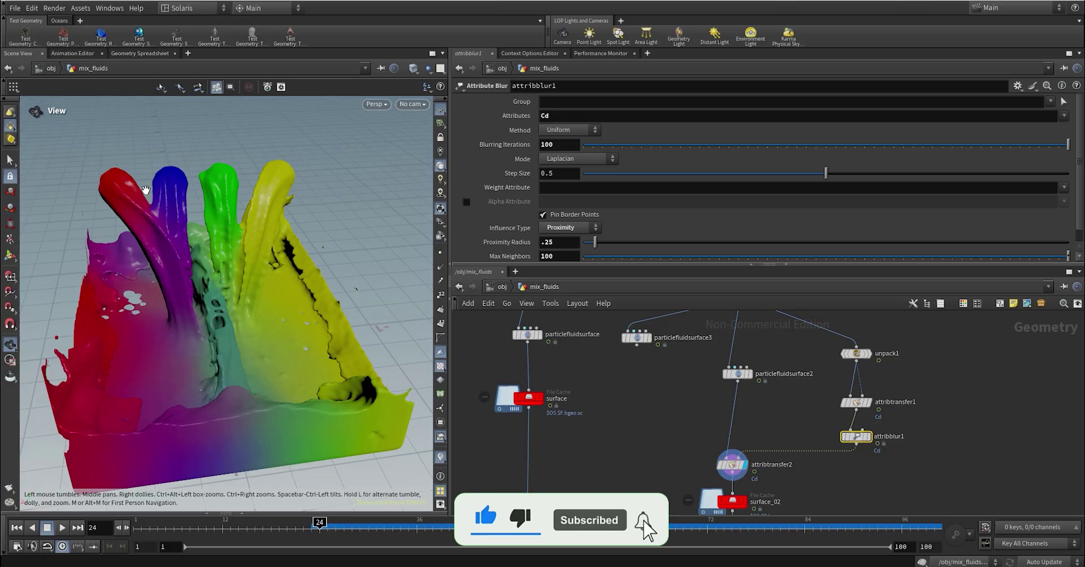
- Try 150 blurring iterations on attribblur1, compare the color blend, and restore the value to 100
{"action": "left_click_drag", "start_coordinate": [561, 146], "coordinate": [487, 159]}
{"action": "type", "text": "150"}
{"action": "key", "text": "Return"}
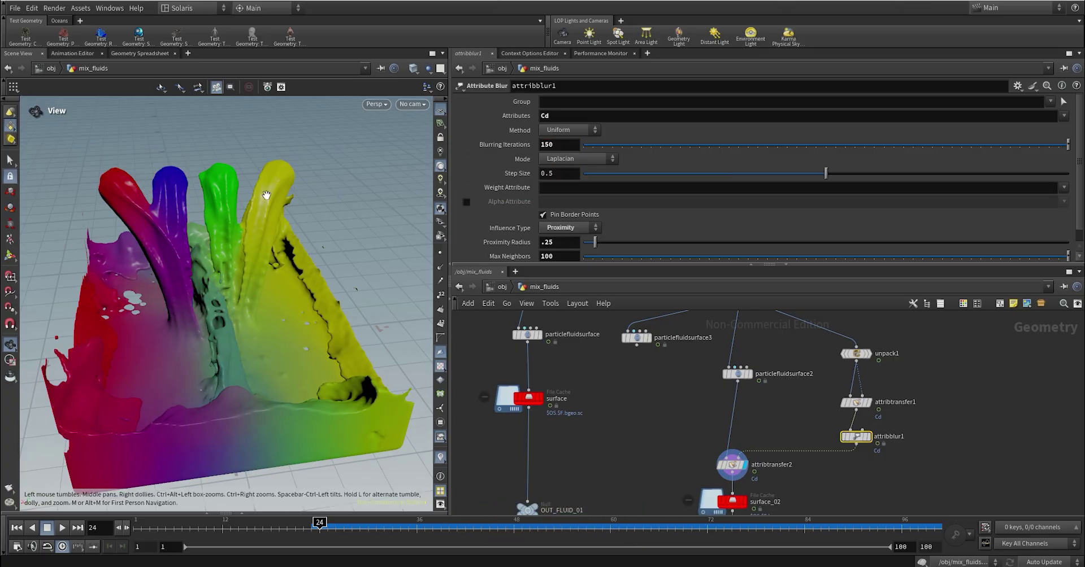
{"action": "left_click_drag", "start_coordinate": [560, 143], "coordinate": [506, 159]}
{"action": "type", "text": "100"}
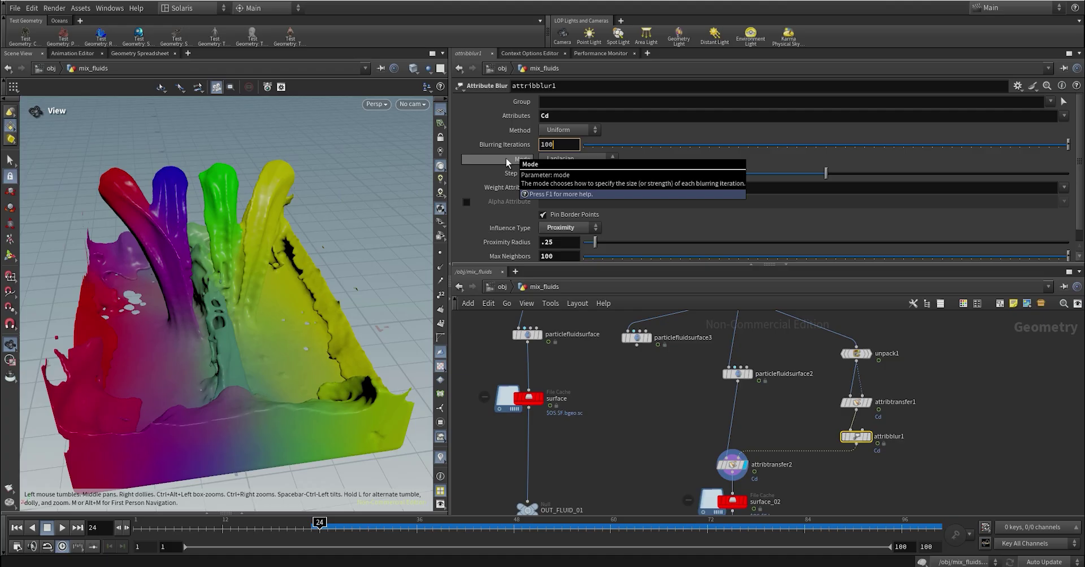
{"action": "key", "text": "Return"}
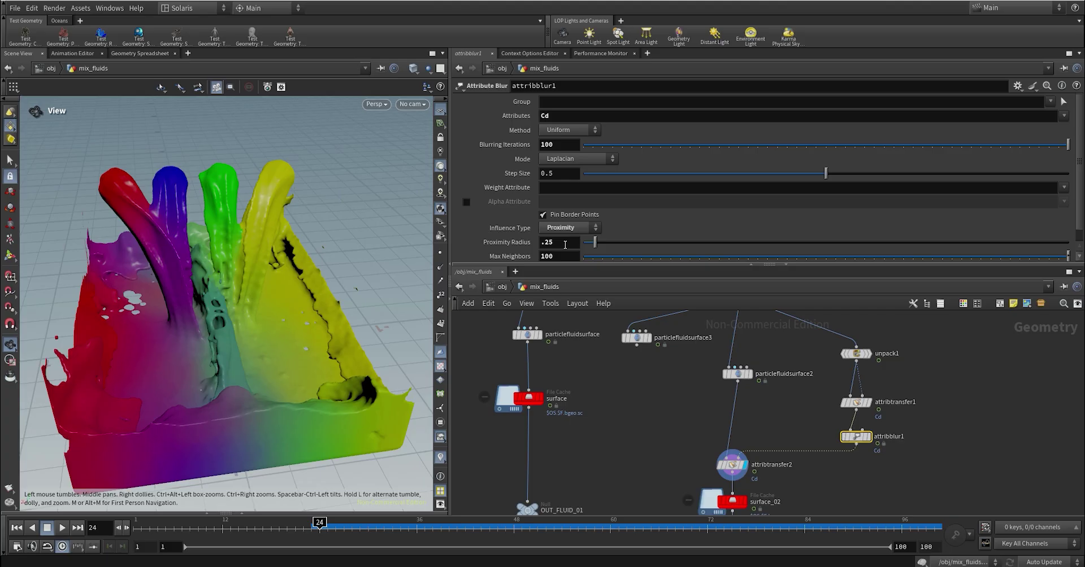
- Set attribblur1's proximity radius to .1 and move to another frame of the simulation to check the blend
{"action": "left_click_drag", "start_coordinate": [565, 244], "coordinate": [444, 260]}
{"action": "type", "text": ".1"}
{"action": "key", "text": "Return"}
{"action": "left_click", "coordinate": [780, 523]}
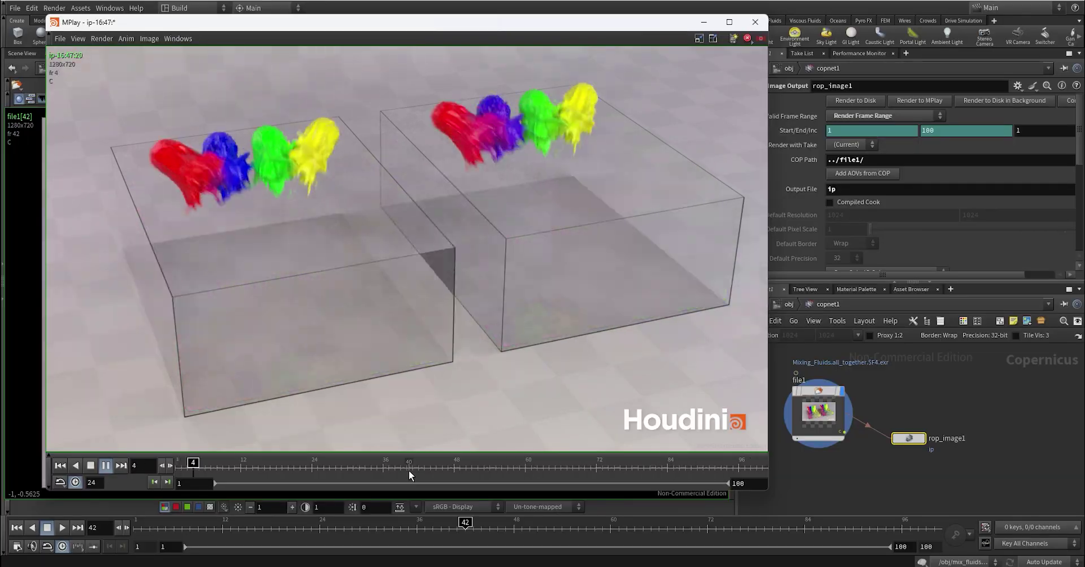
- Compare the two rendered fluid mixes side by side in MPlay at frames 20 and 28 and beyond, and play the sequence
{"action": "left_click_drag", "start_coordinate": [398, 471], "coordinate": [288, 470]}
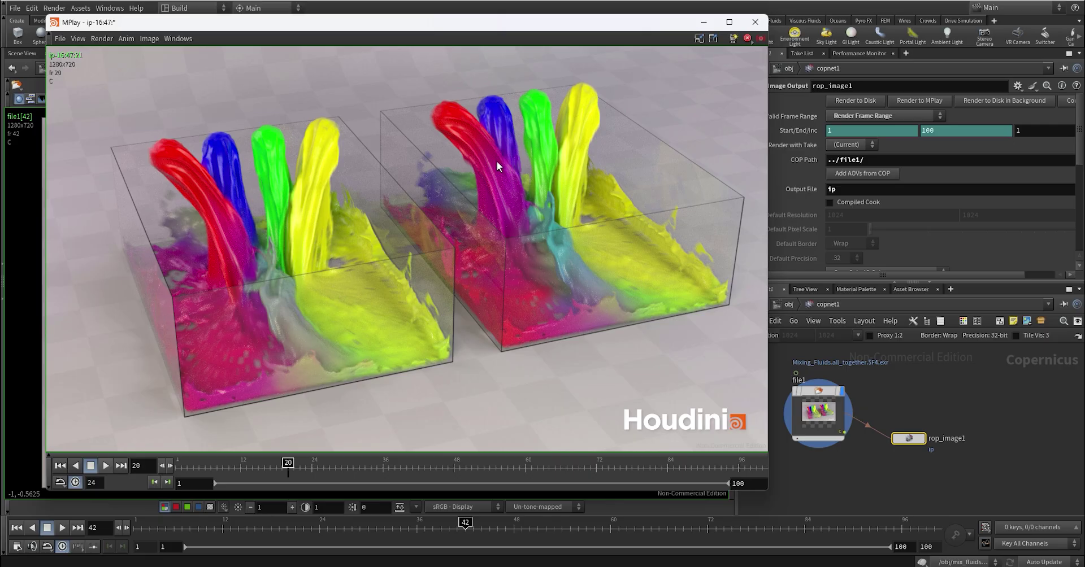
{"action": "mouse_move", "coordinate": [311, 464]}
{"action": "left_mouse_down"}
{"action": "mouse_move", "coordinate": [347, 463]}
{"action": "mouse_move", "coordinate": [335, 463]}
{"action": "left_mouse_up"}
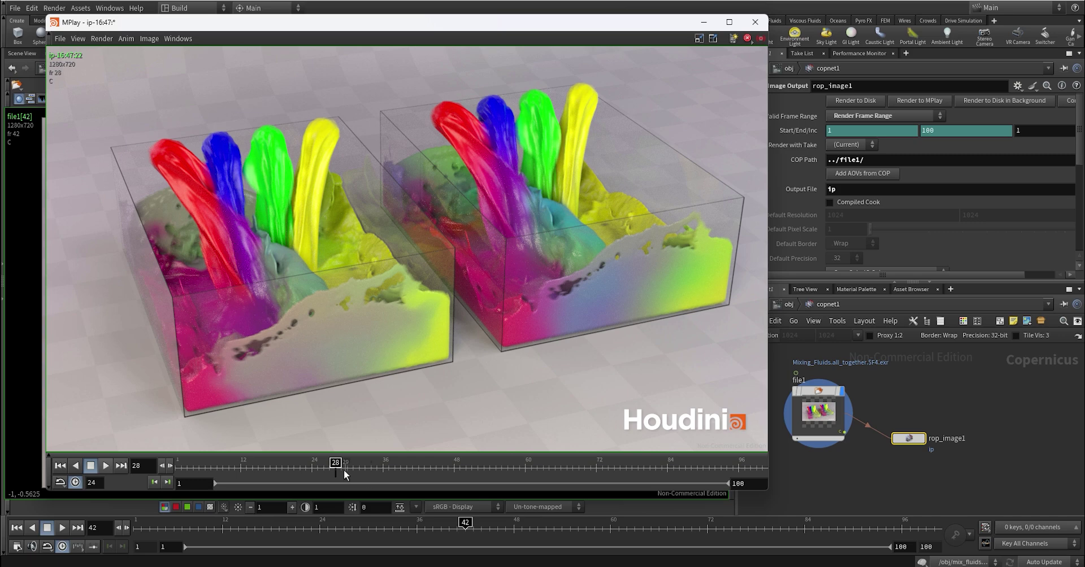
{"action": "mouse_move", "coordinate": [336, 463]}
{"action": "left_mouse_down"}
{"action": "mouse_move", "coordinate": [688, 473]}
{"action": "mouse_move", "coordinate": [165, 489]}
{"action": "mouse_move", "coordinate": [711, 463]}
{"action": "mouse_move", "coordinate": [442, 470]}
{"action": "left_mouse_up"}
{"action": "left_click", "coordinate": [103, 467]}
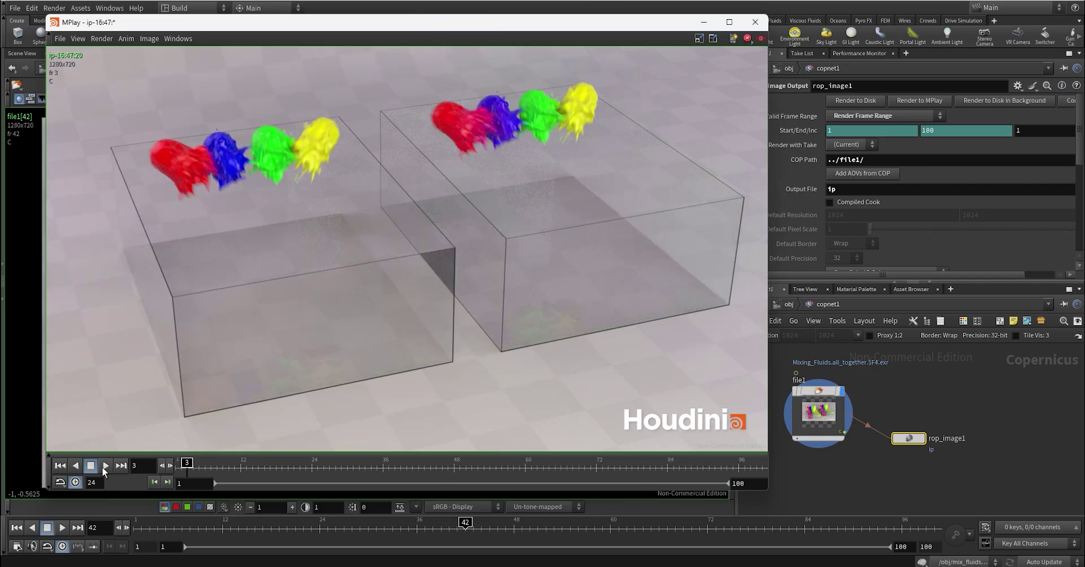